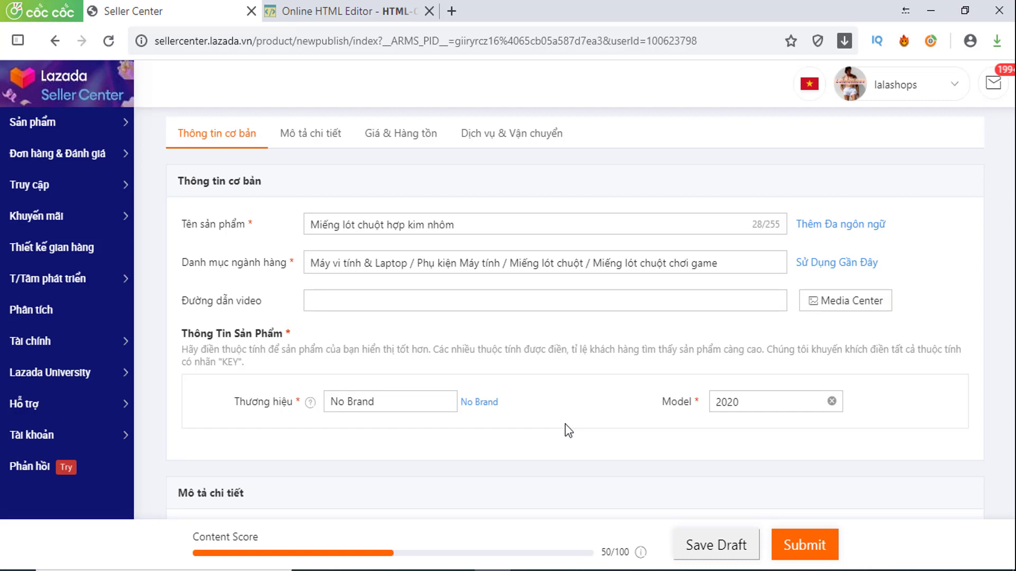
Start a new, blank product listing in the seller center.
scroll(503, 334, "down", 3)
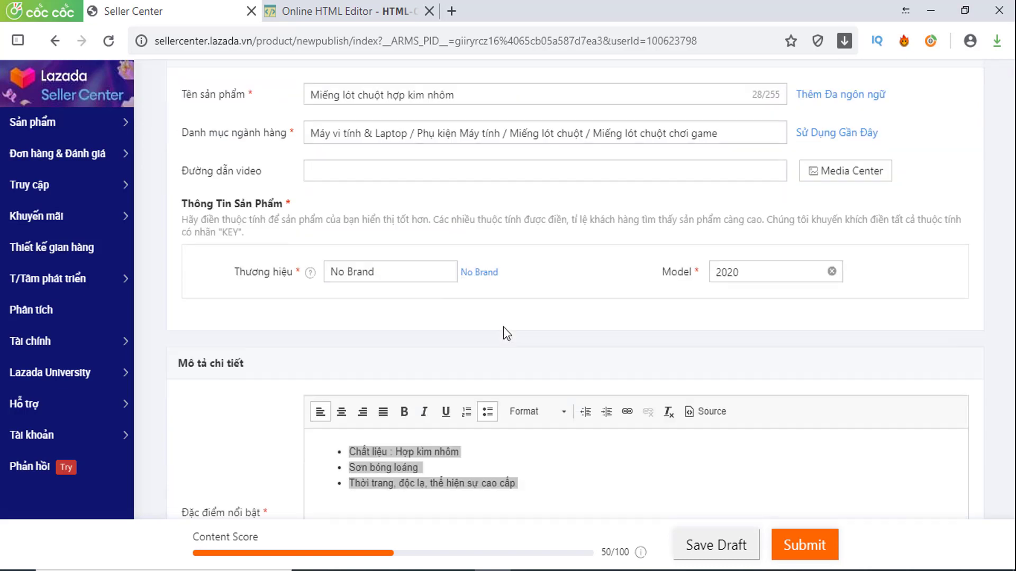
scroll(508, 320, "down", 1)
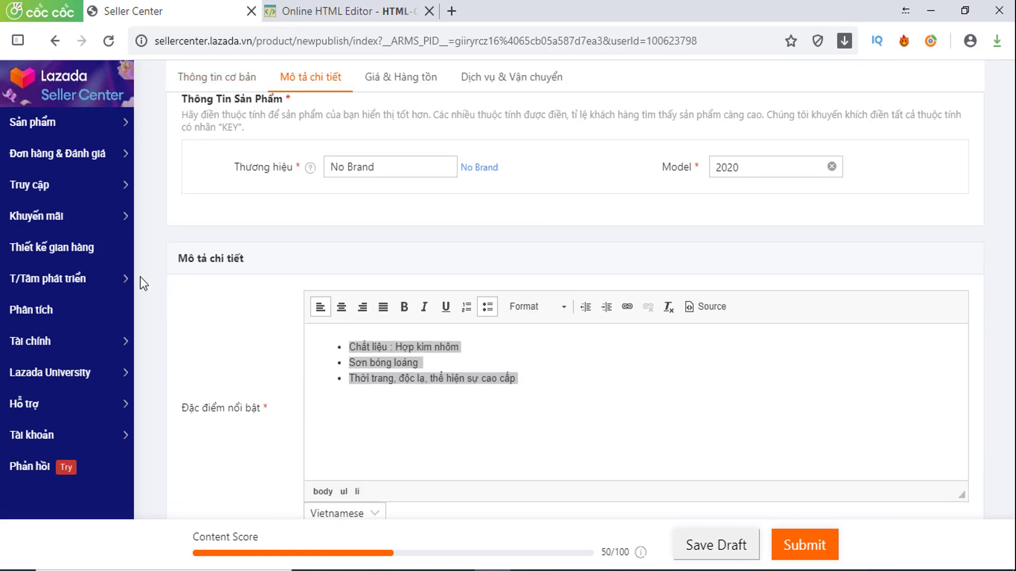
scroll(225, 310, "down", 3)
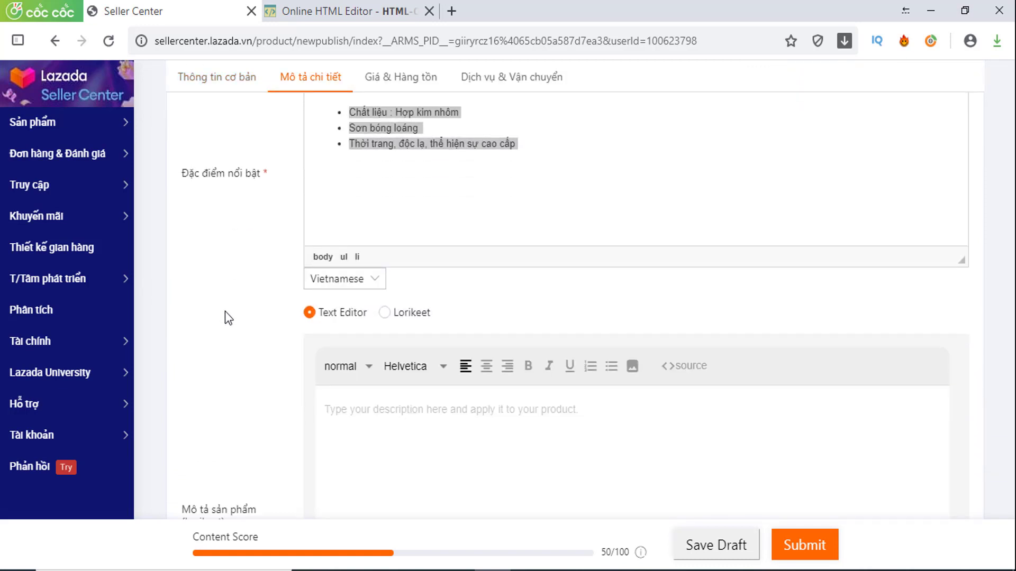
scroll(238, 333, "down", 1)
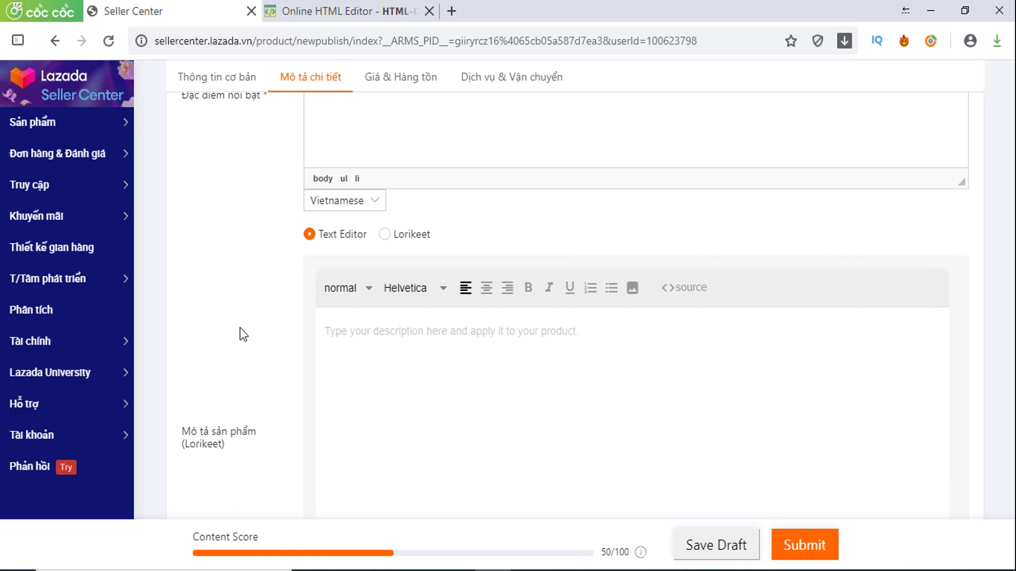
scroll(239, 329, "down", 1)
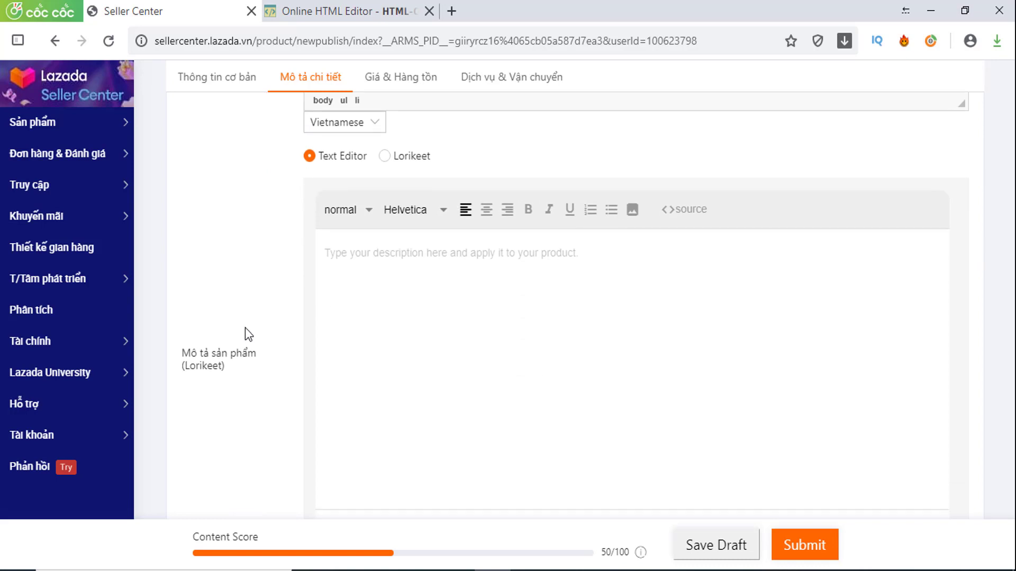
scroll(254, 323, "up", 8)
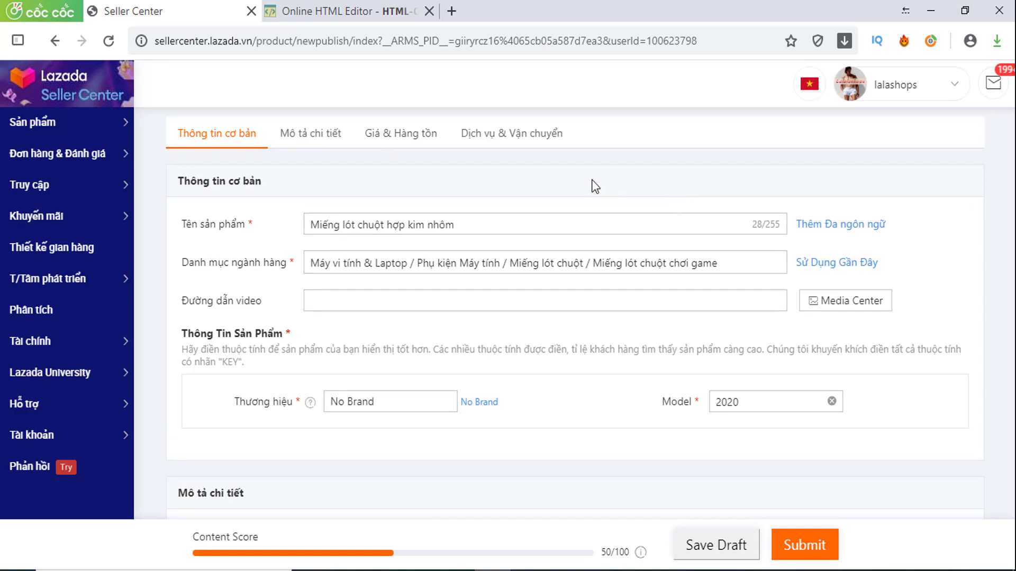
mouse_move(77, 127)
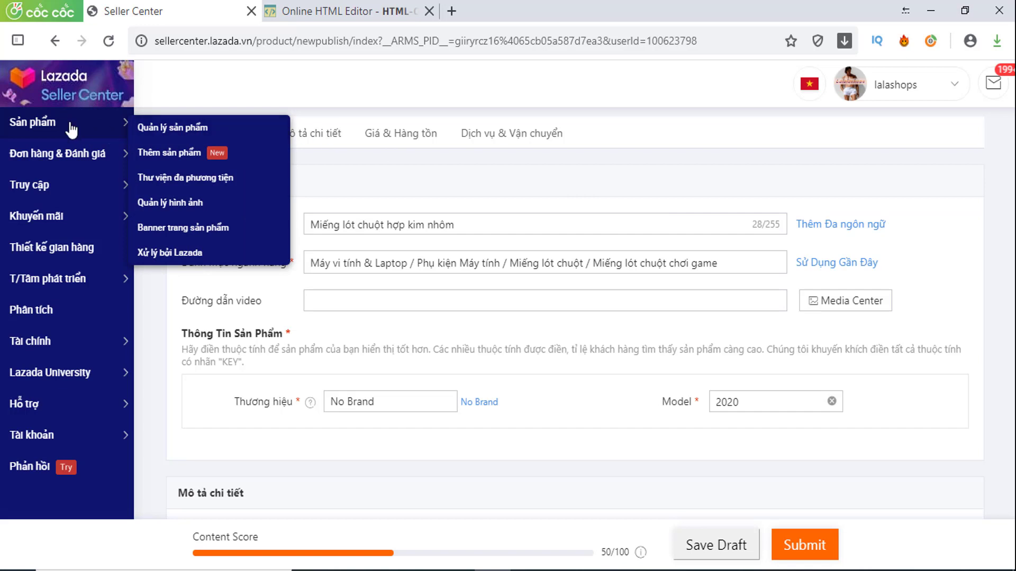
left_click(181, 159)
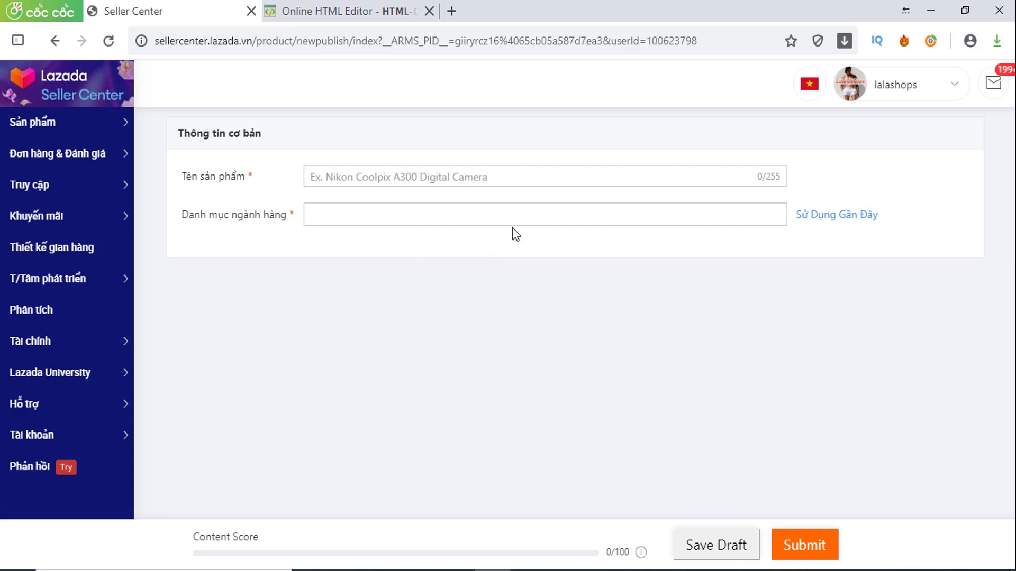
Copy the name "Đế lót chuột hợp kim nhôm cao cấp" from the Sendo product page into Tên sản phẩm on the Lazada form.
left_click(381, 570)
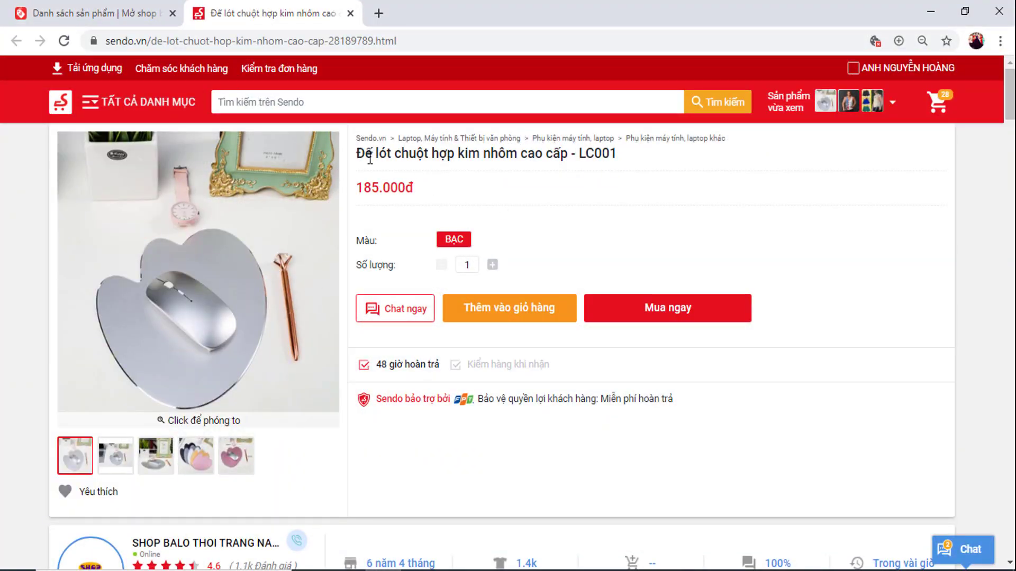
left_click_drag(356, 153, 567, 162)
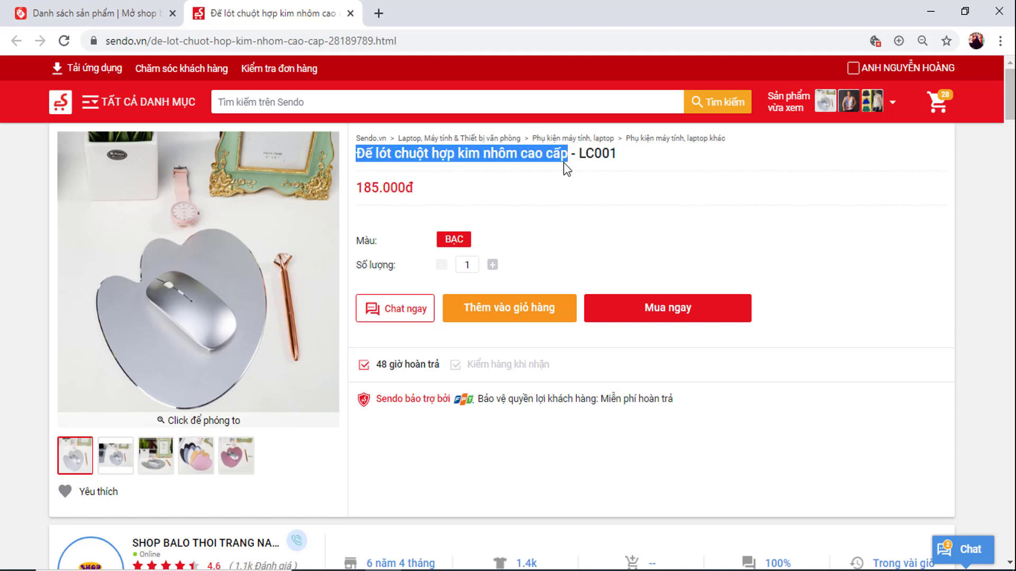
right_click(541, 160)
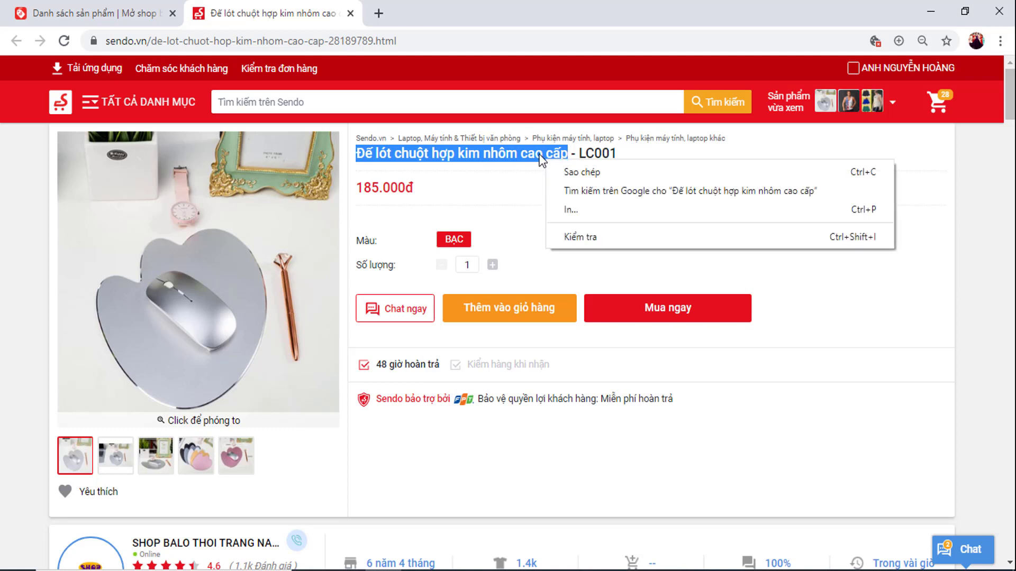
left_click(597, 173)
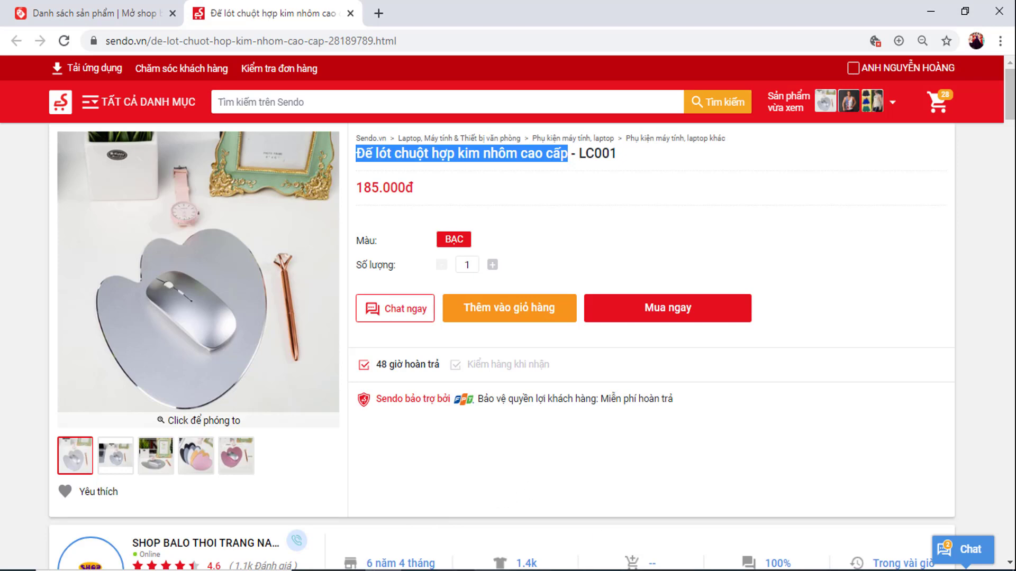
left_click(456, 570)
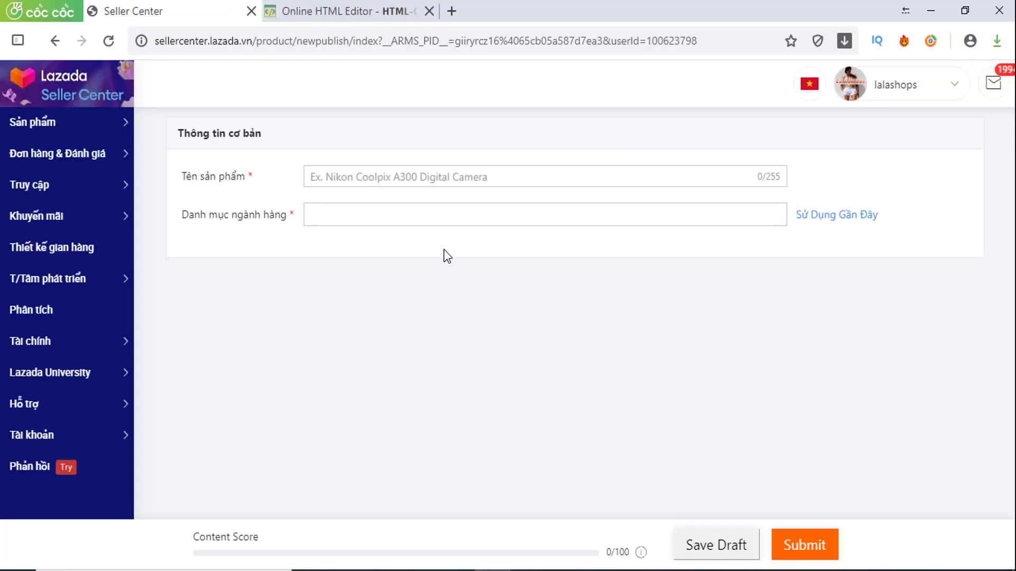
right_click(478, 177)
left_click(529, 296)
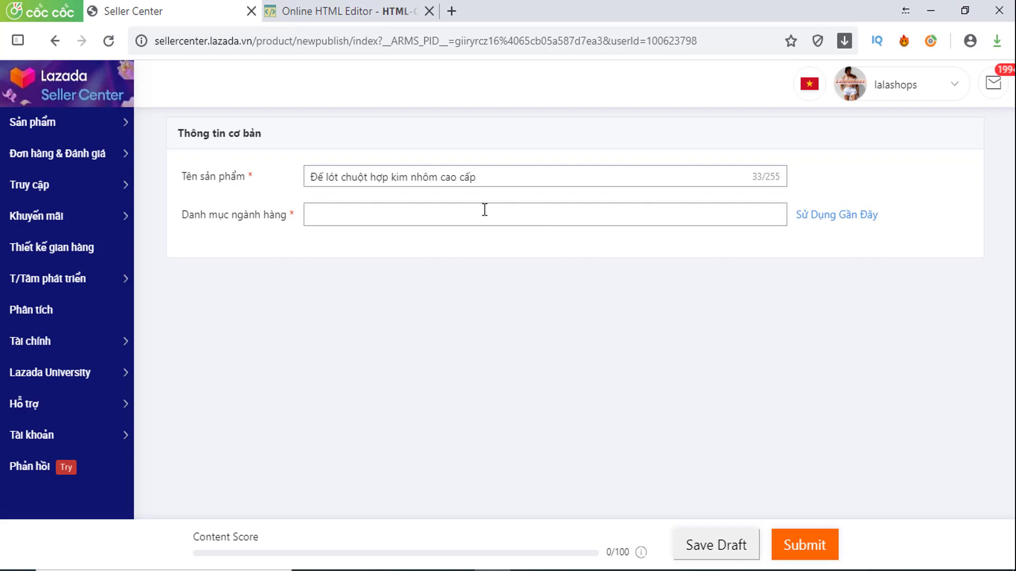
mouse_move(788, 216)
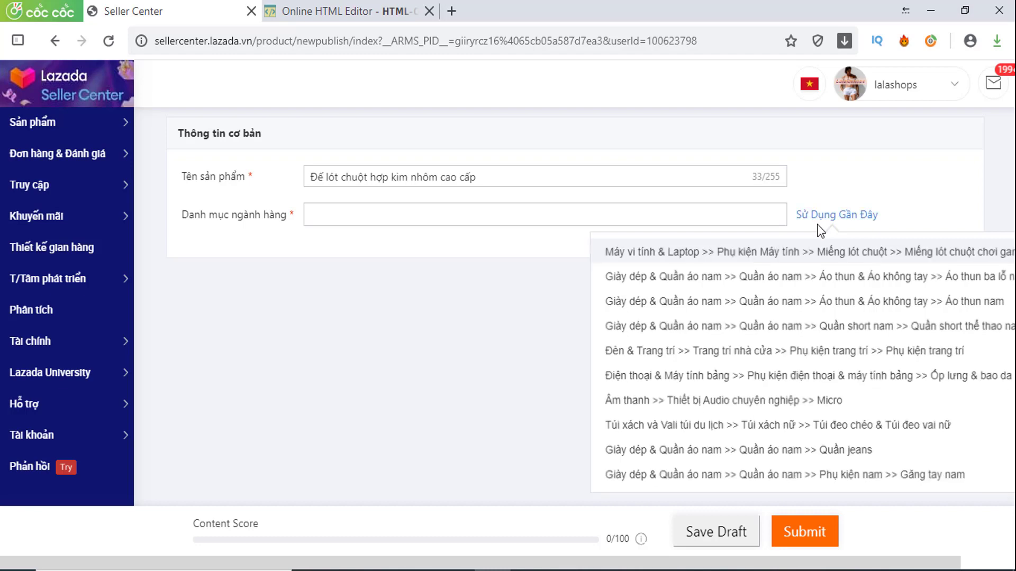
left_click(821, 222)
left_click(820, 220)
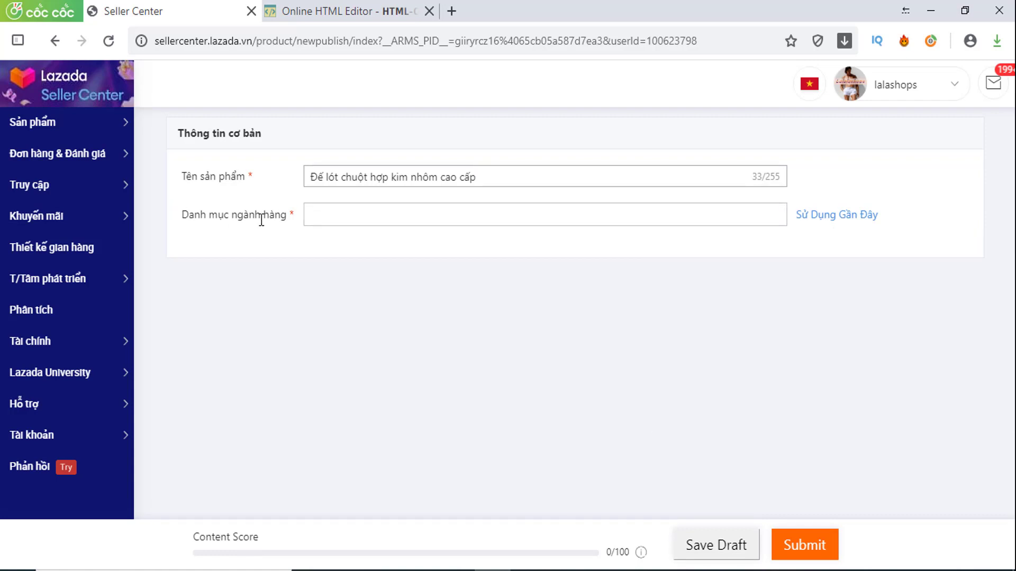
left_click(347, 217)
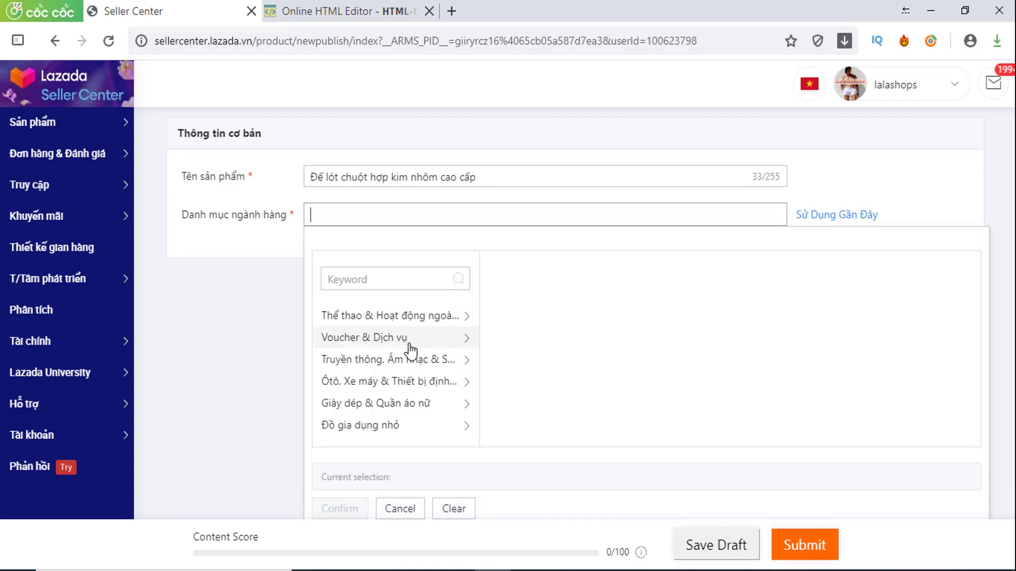
left_click(301, 360)
Set the category to the recently used Máy vi tính & Laptop / Phụ kiện Máy tính / Miếng lót chuột / Miếng lót chuột chơi game.
left_click(807, 215)
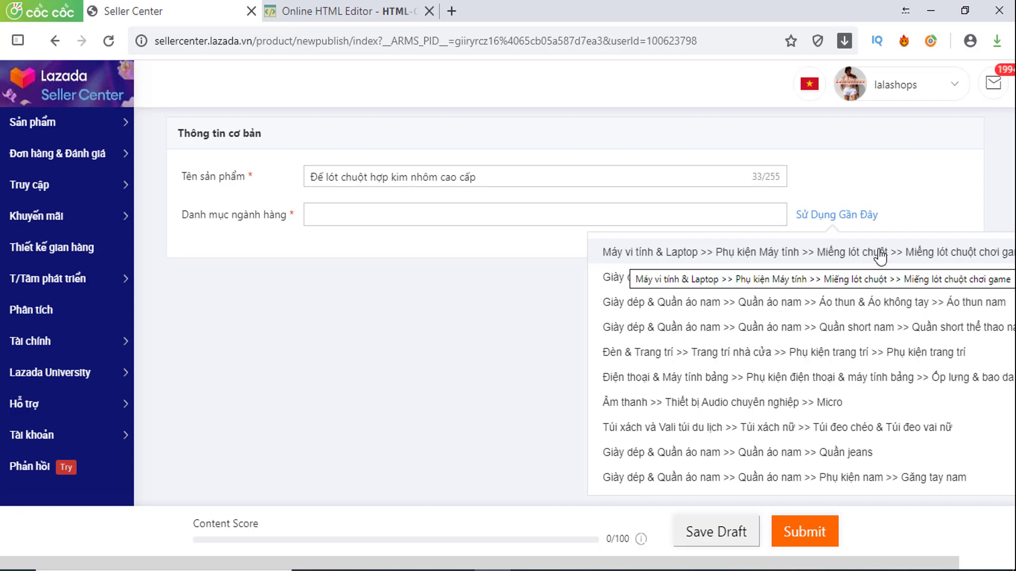
left_click(930, 258)
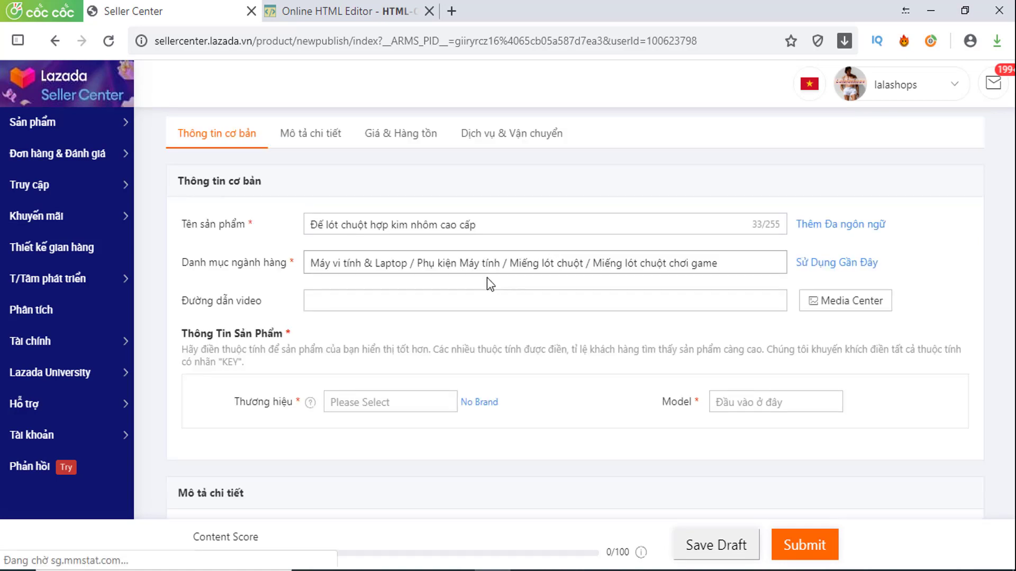
Set the product's Thương hiệu to No Brand and its Model to 2020.
scroll(450, 275, "down", 1)
left_click(323, 222)
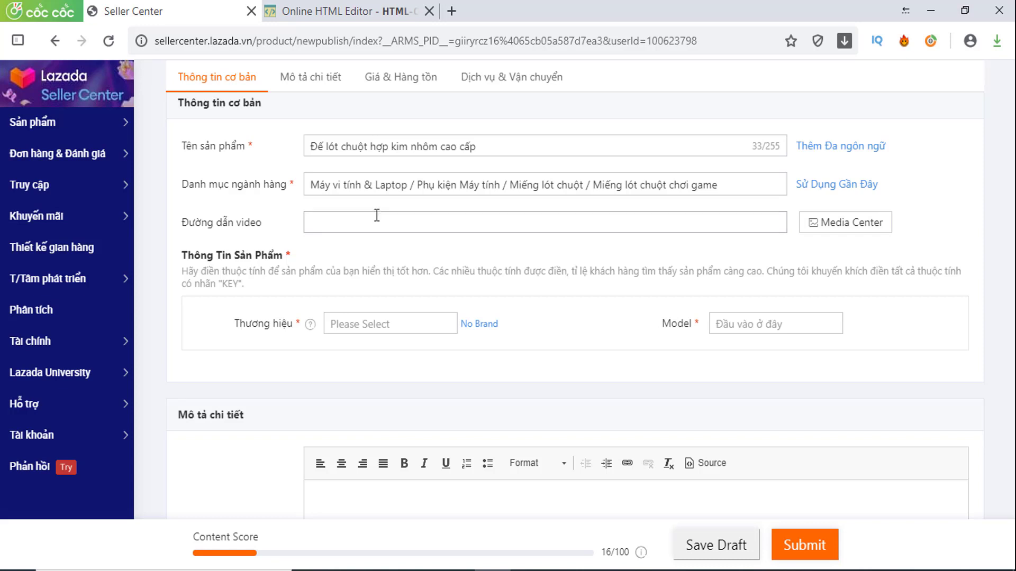
scroll(364, 217, "down", 2)
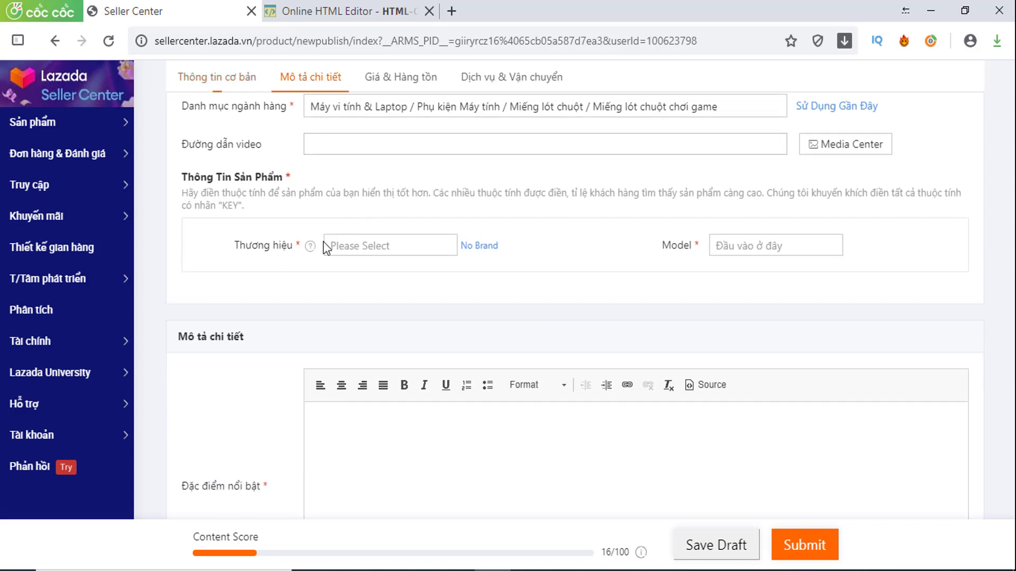
left_click(477, 251)
left_click(732, 249)
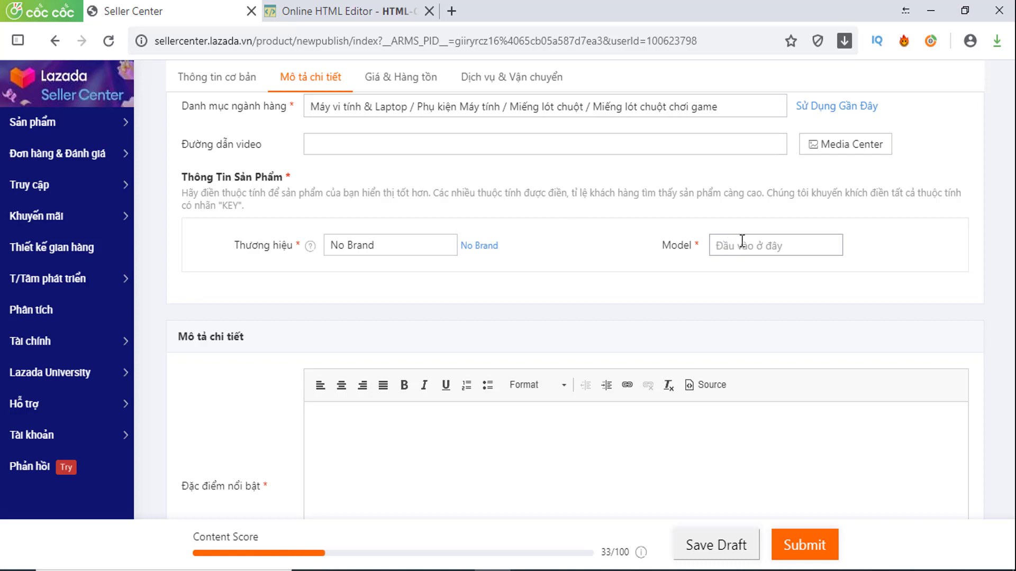
type("2020")
Copy the three feature lines, from "Chất liệu" to "cao cấp", from the Sendo product details into Đặc điểm nổi bật on the Lazada form.
scroll(548, 255, "down", 1)
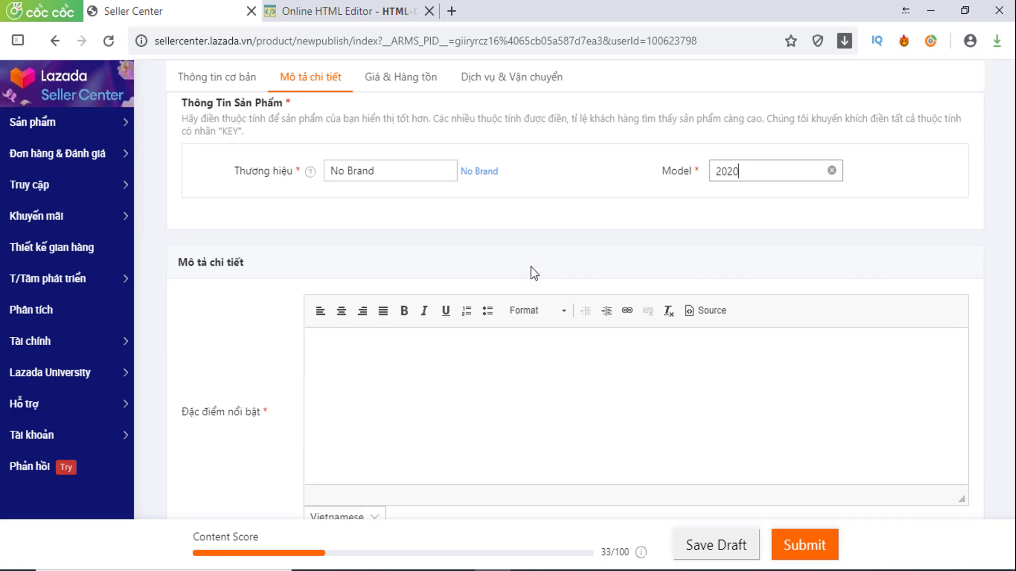
scroll(362, 297, "down", 1)
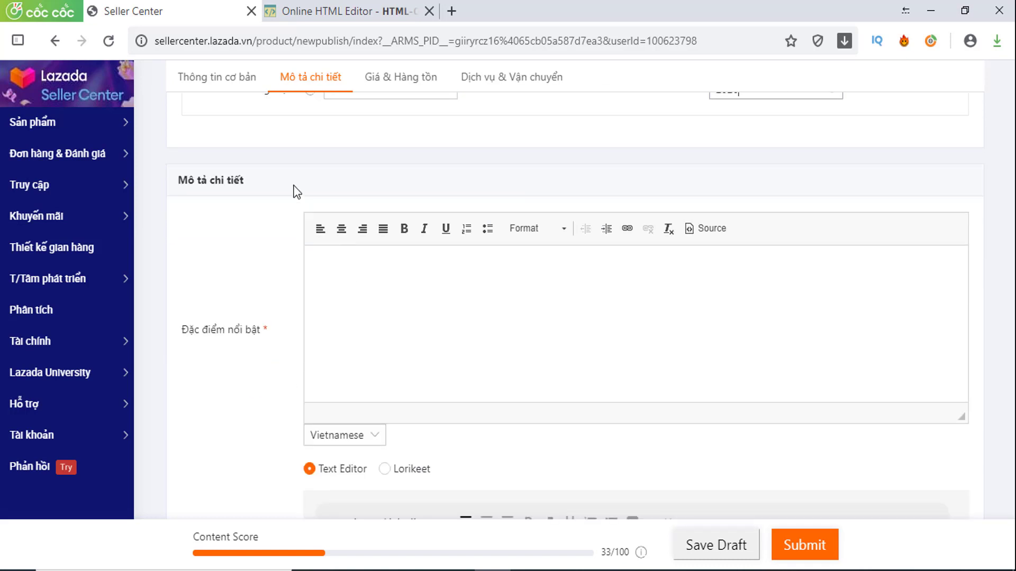
left_click(354, 264)
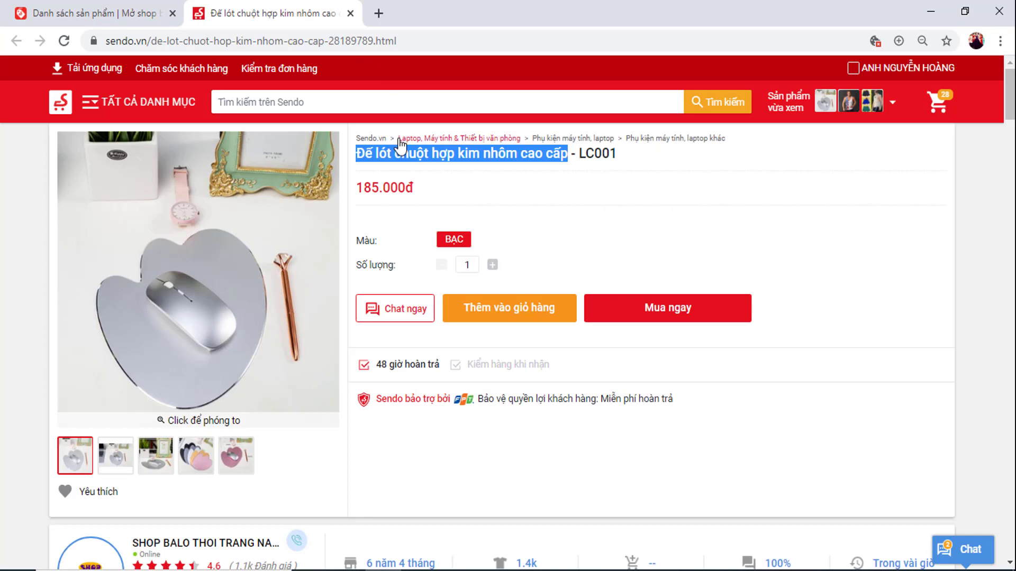
scroll(438, 222, "down", 10)
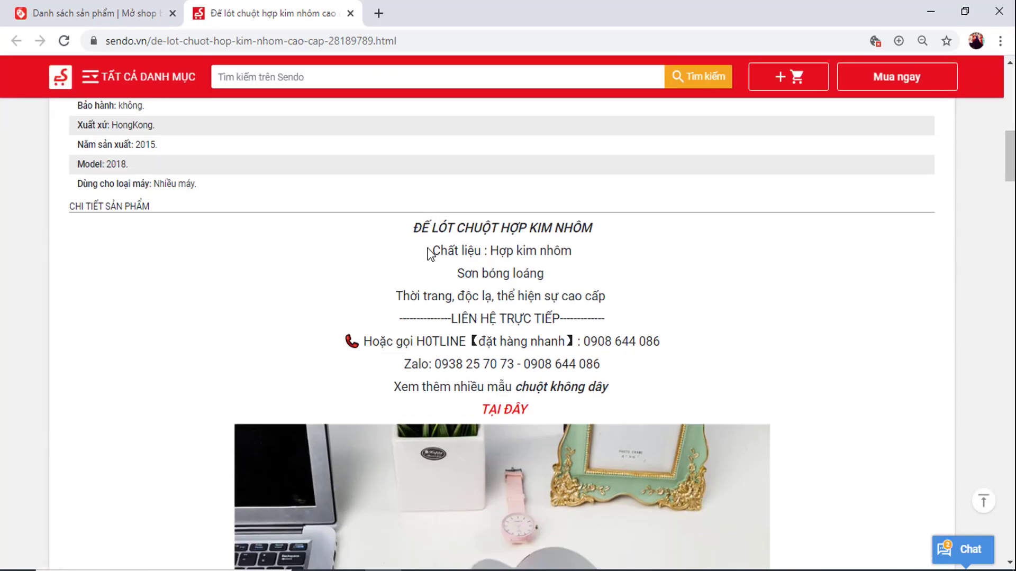
left_click_drag(432, 250, 637, 294)
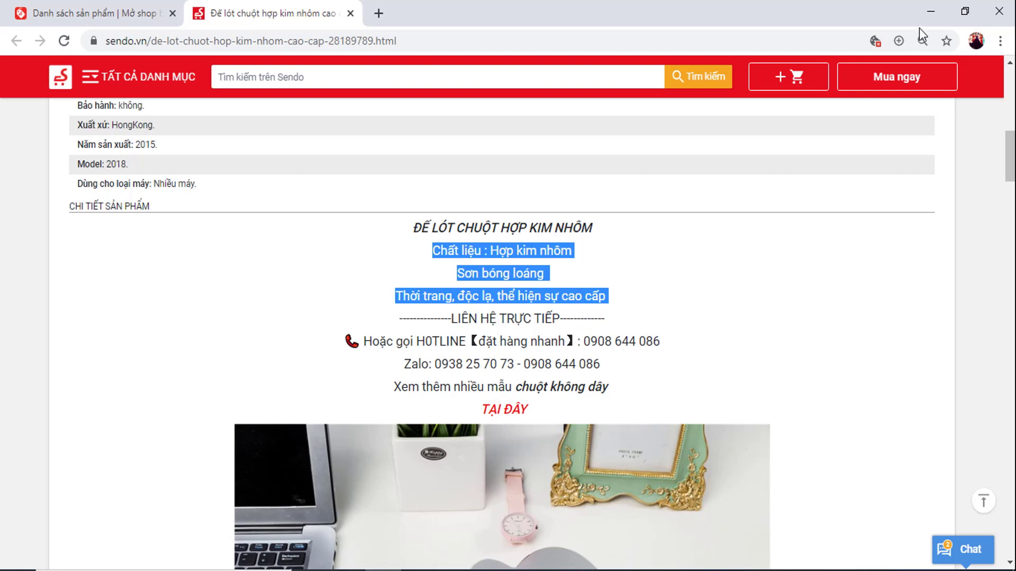
left_click(930, 12)
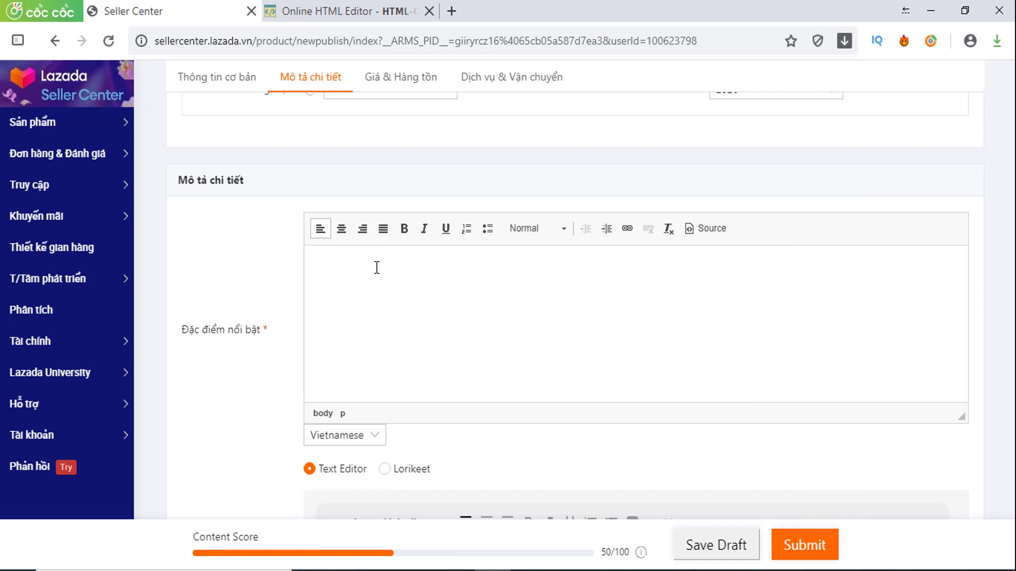
right_click(360, 263)
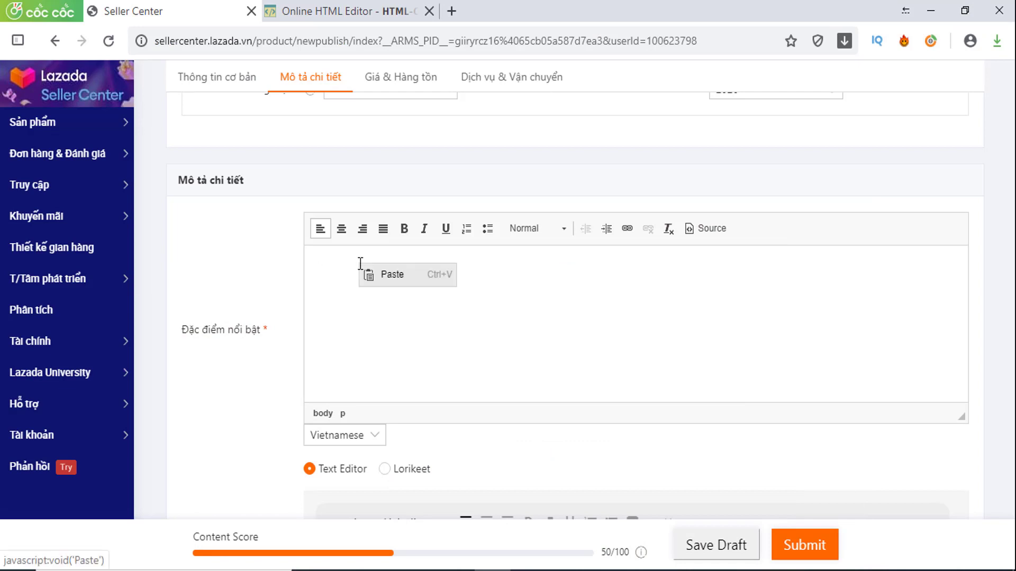
left_click(390, 275)
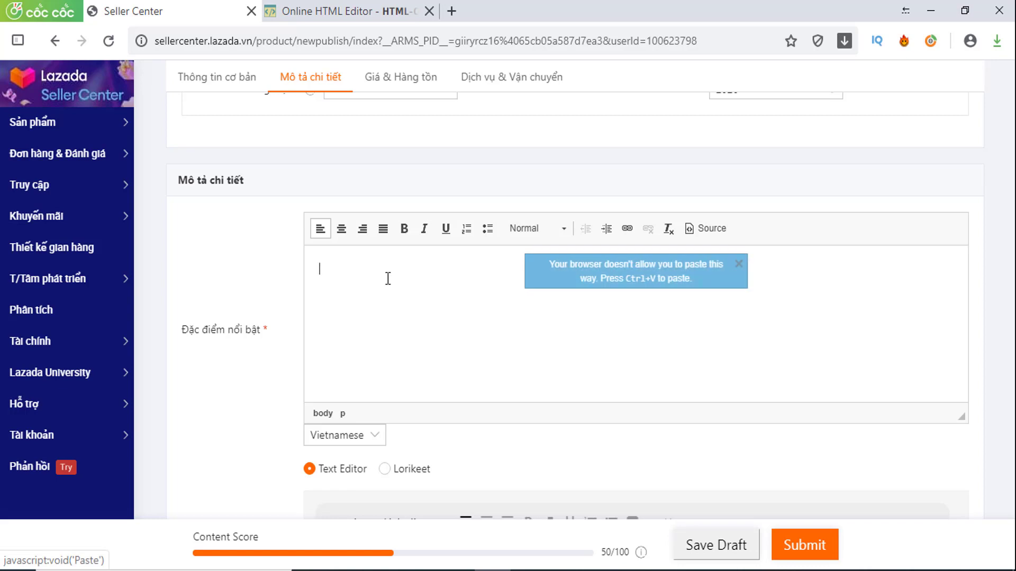
left_click(739, 270)
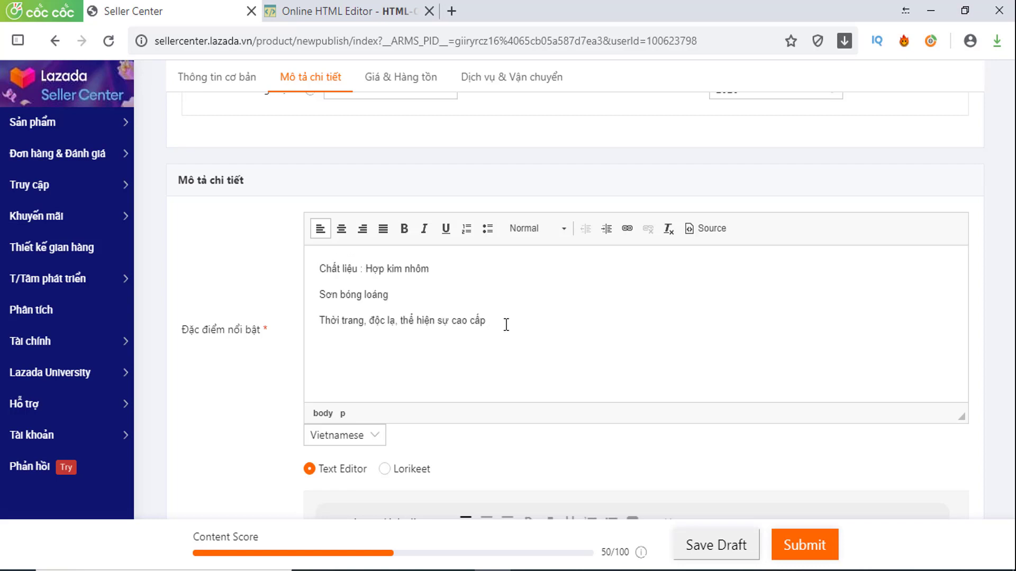
Format the three feature lines in Đặc điểm nổi bật as a bulleted list.
left_click_drag(506, 325, 322, 269)
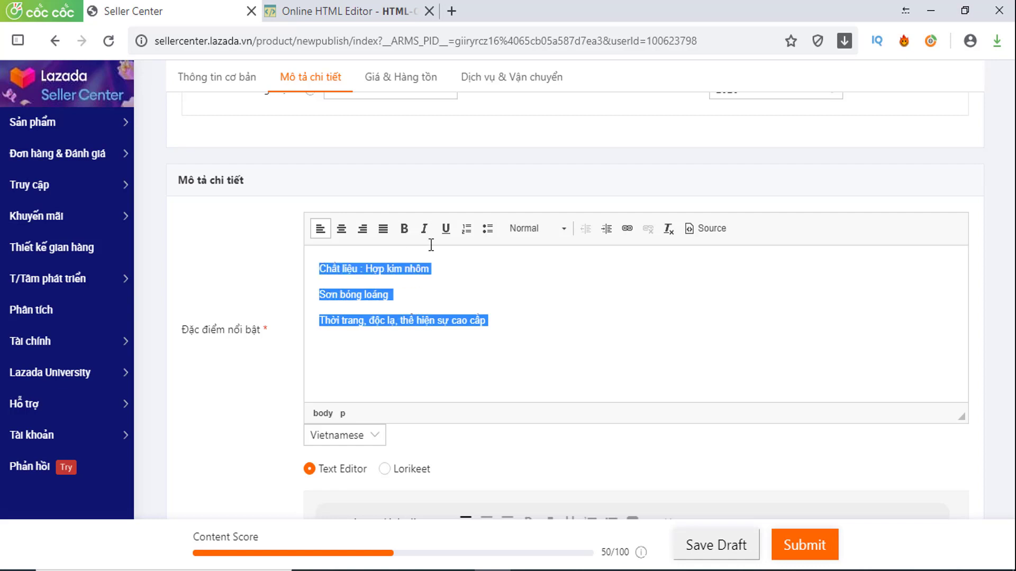
left_click(487, 233)
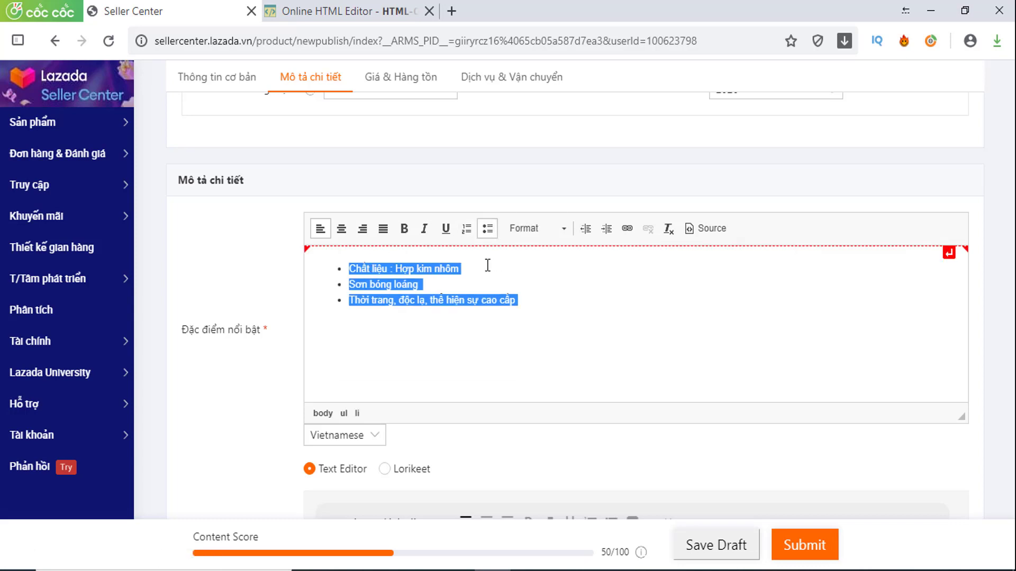
left_click(426, 293)
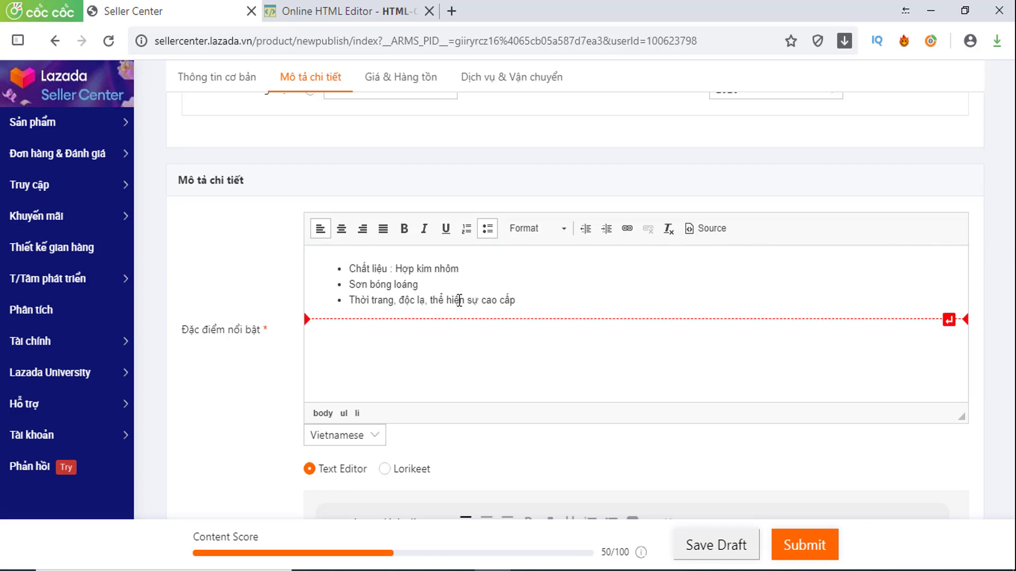
scroll(418, 289, "down", 3)
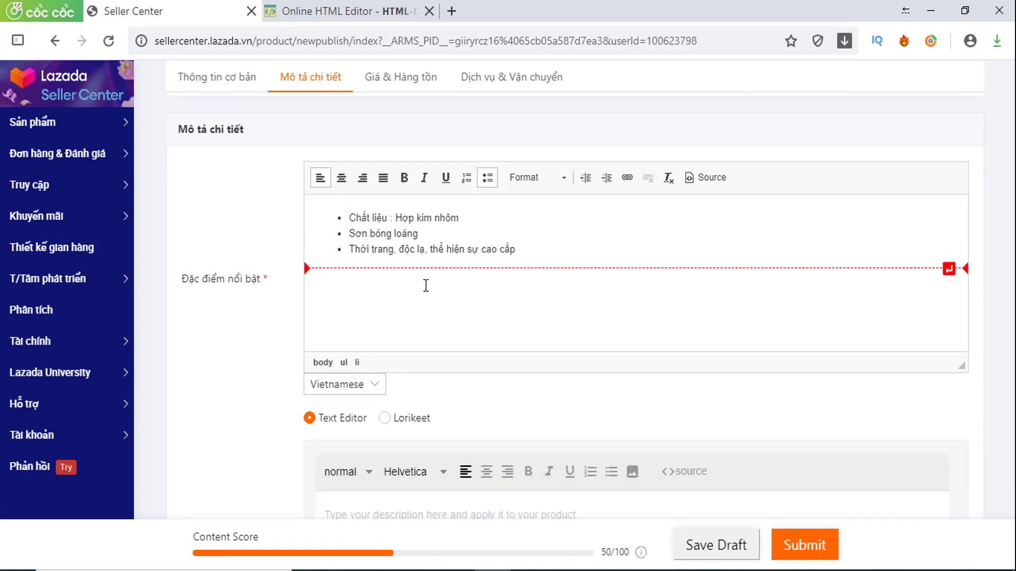
Look at the Lorikeet templates offered for Mô tả sản phẩm, and return the description to Text Editor mode.
scroll(472, 242, "down", 2)
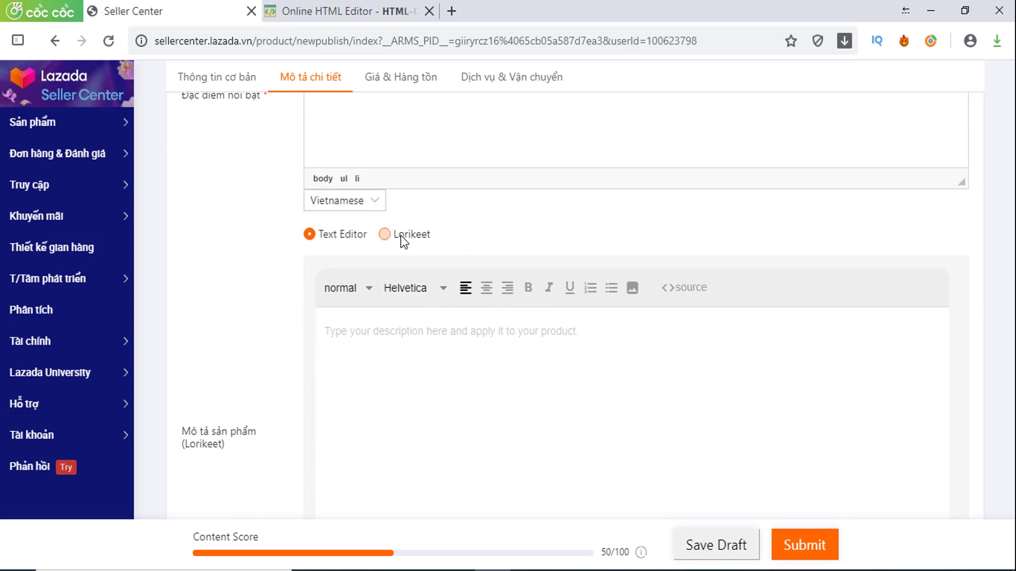
scroll(391, 228, "down", 2)
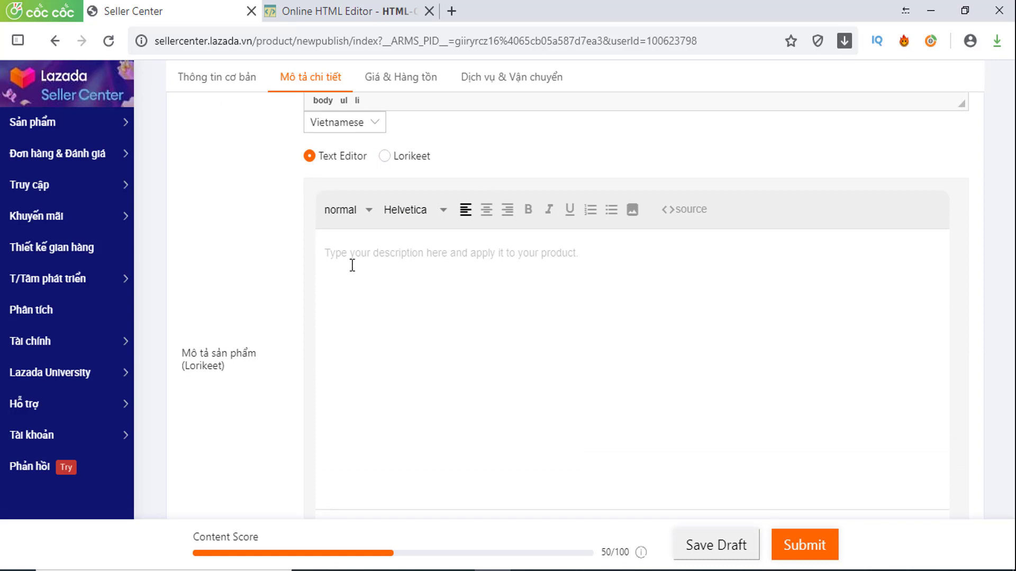
scroll(438, 311, "down", 2)
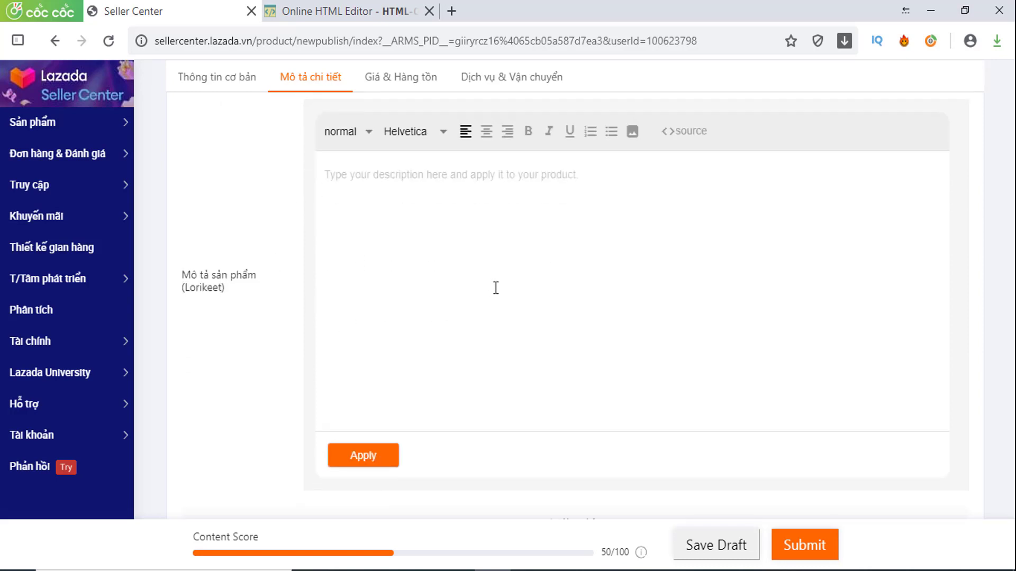
scroll(496, 288, "up", 2)
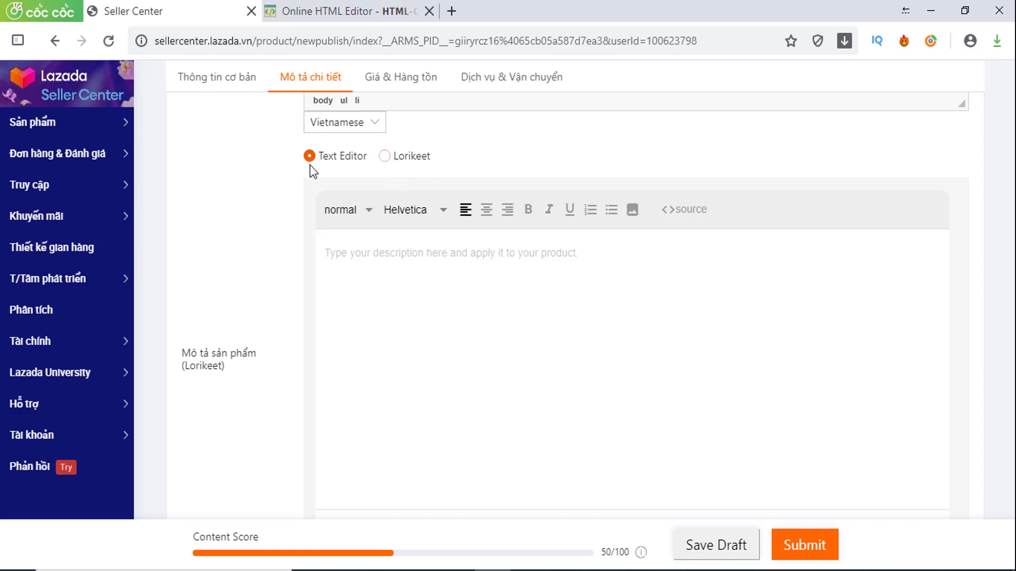
left_click(385, 156)
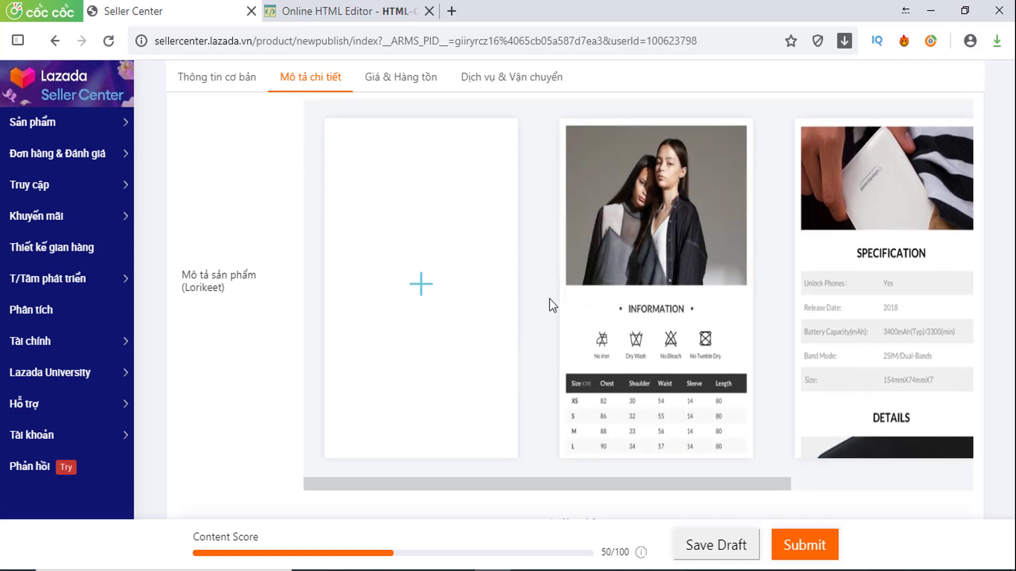
mouse_move(629, 264)
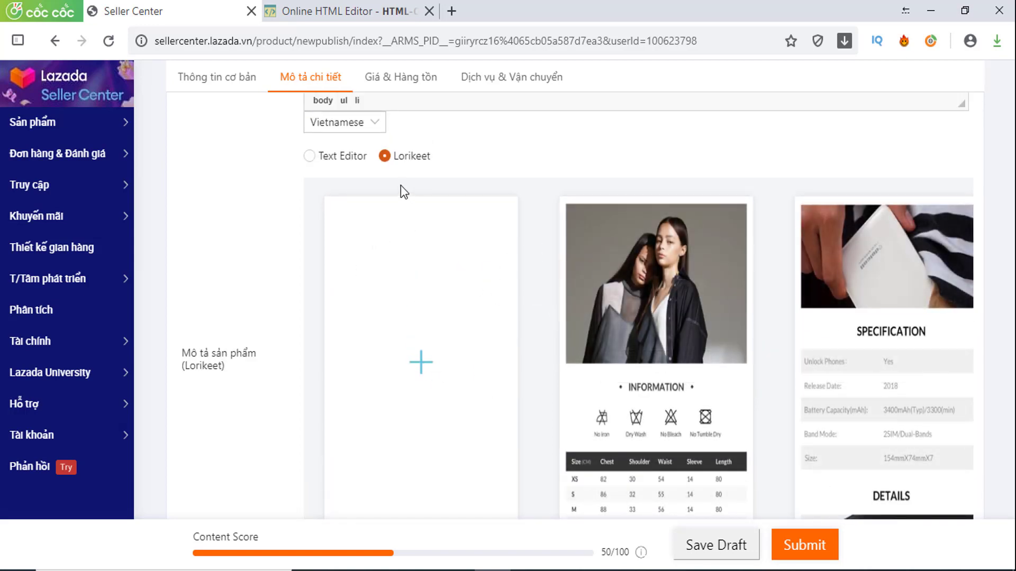
mouse_move(907, 378)
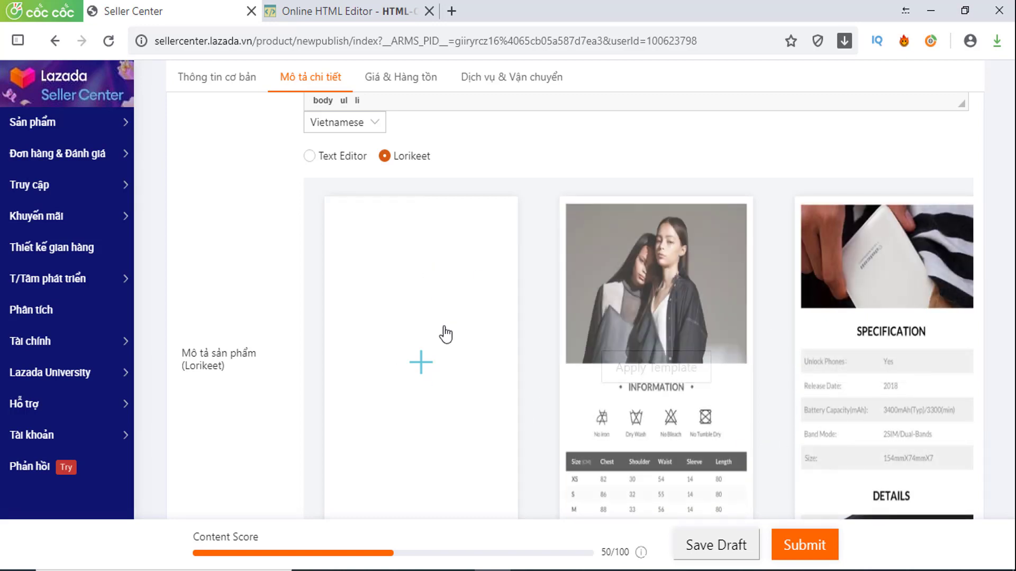
left_click(310, 157)
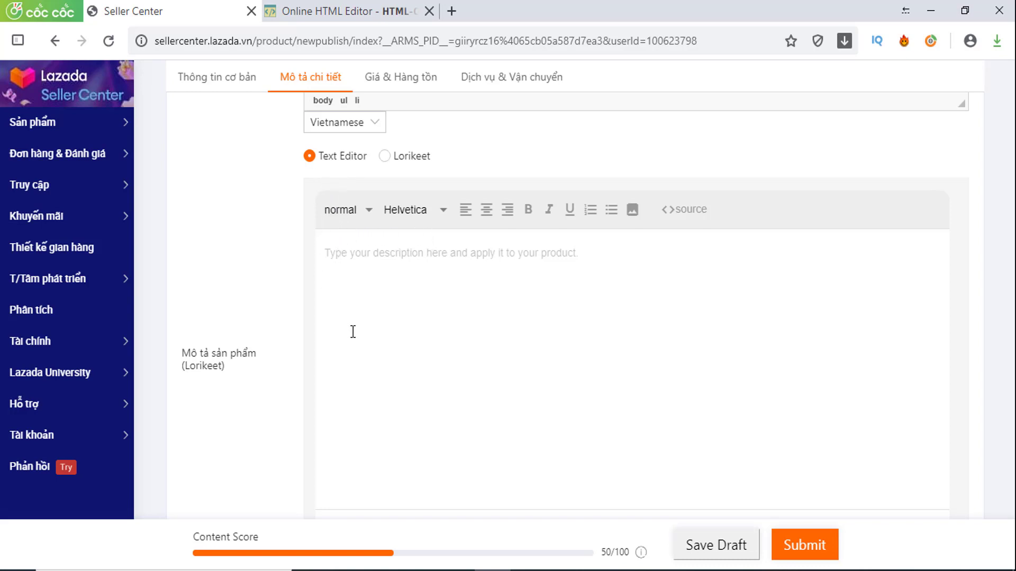
Switch to the Online HTML Editor and clear all of the old gym tank top description from it.
left_click(334, 11)
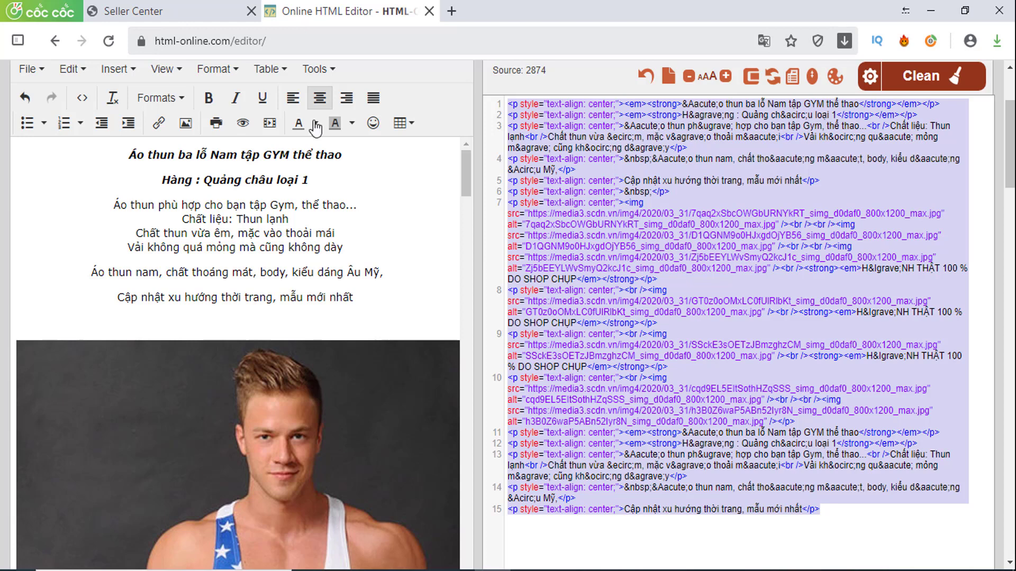
left_click_drag(117, 158, 415, 424)
scroll(416, 425, "up", 10)
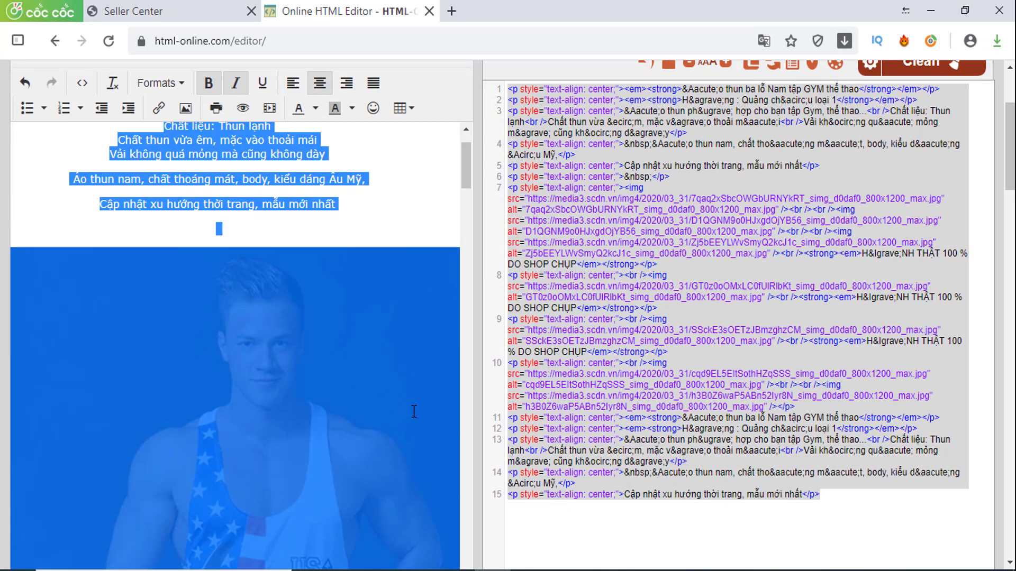
key("BackSpace")
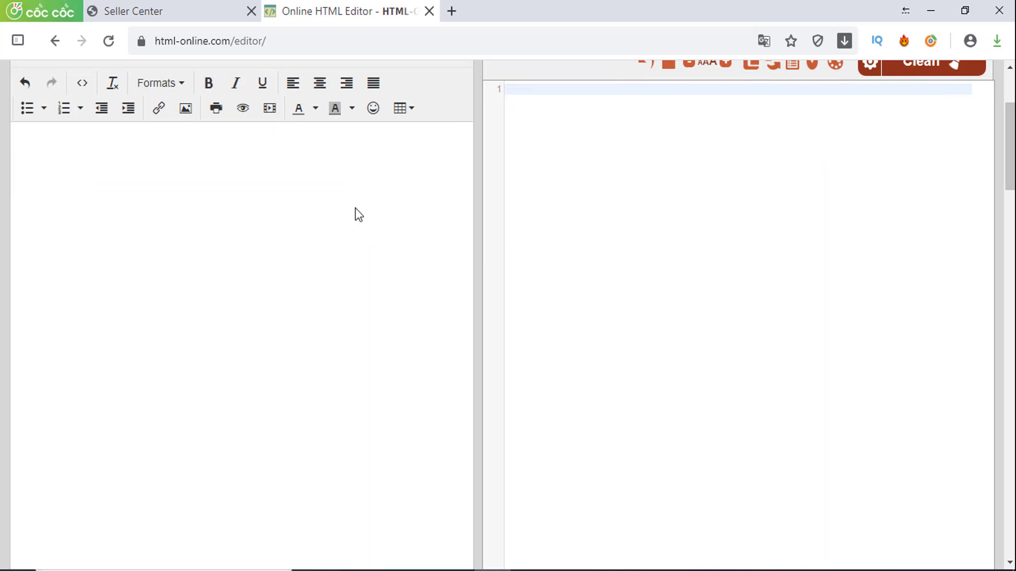
scroll(408, 279, "up", 3)
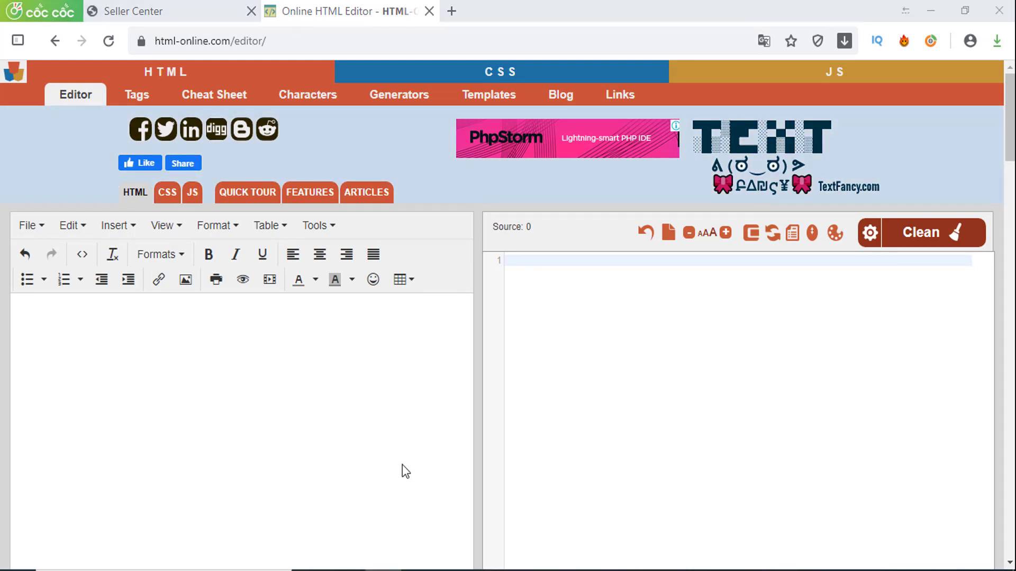
Copy the full Sendo product details, from the heading "ĐẾ LÓT CHUỘT HỢP KIM NHÔM" to the closing feature lines, into the Online HTML Editor.
key("alt+Tab")
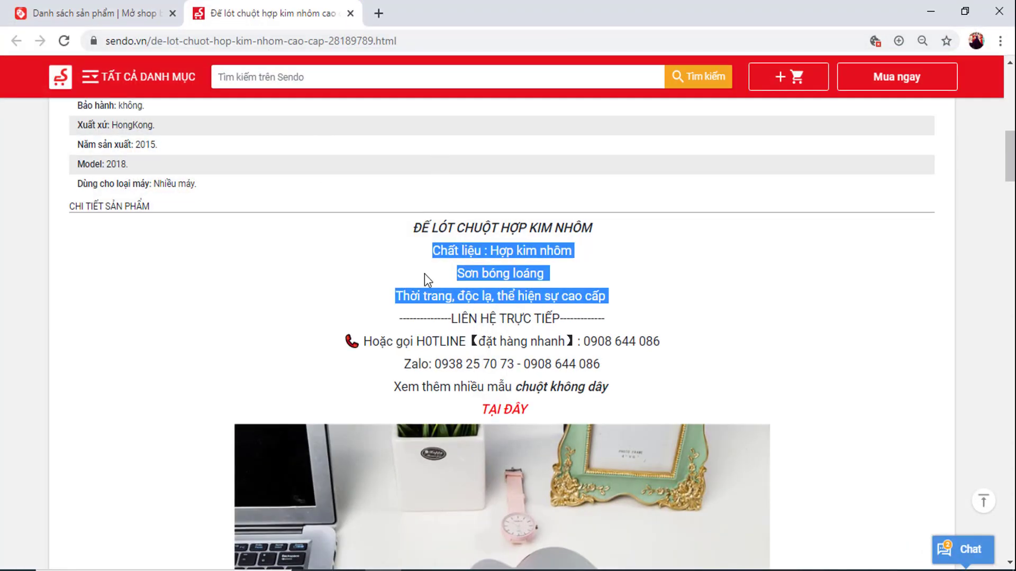
left_click(705, 305)
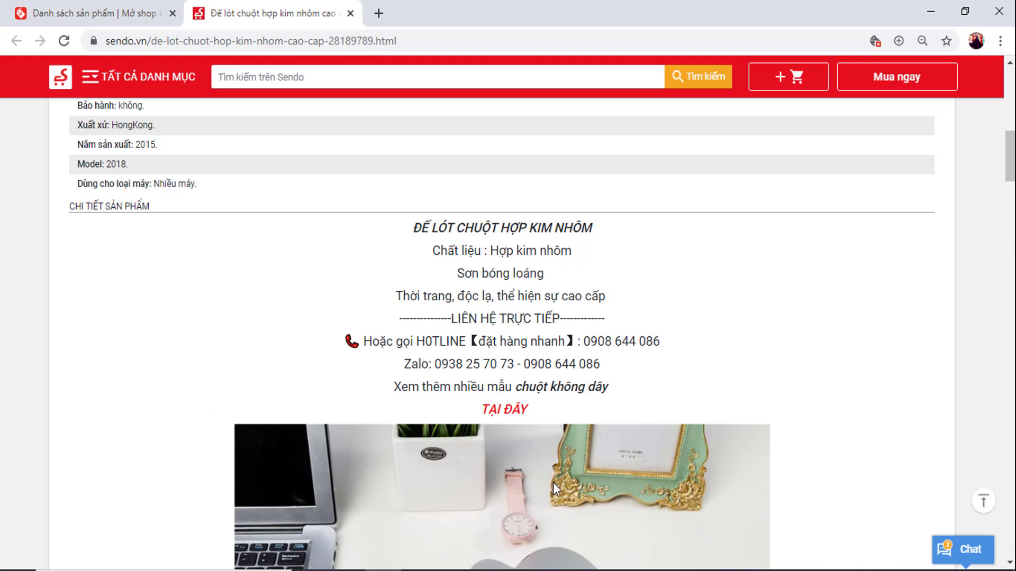
left_click_drag(407, 226, 729, 389)
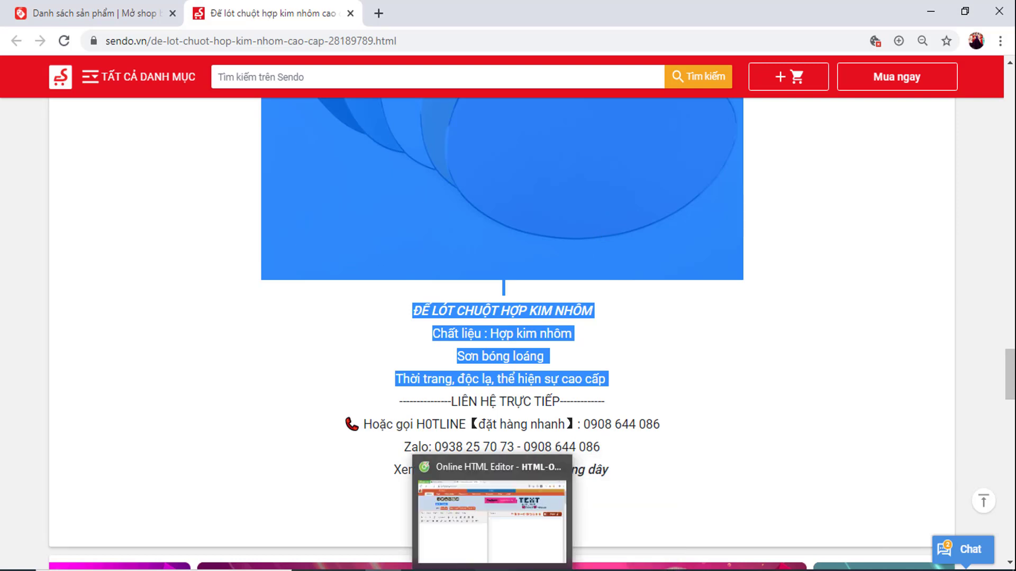
left_click(489, 507)
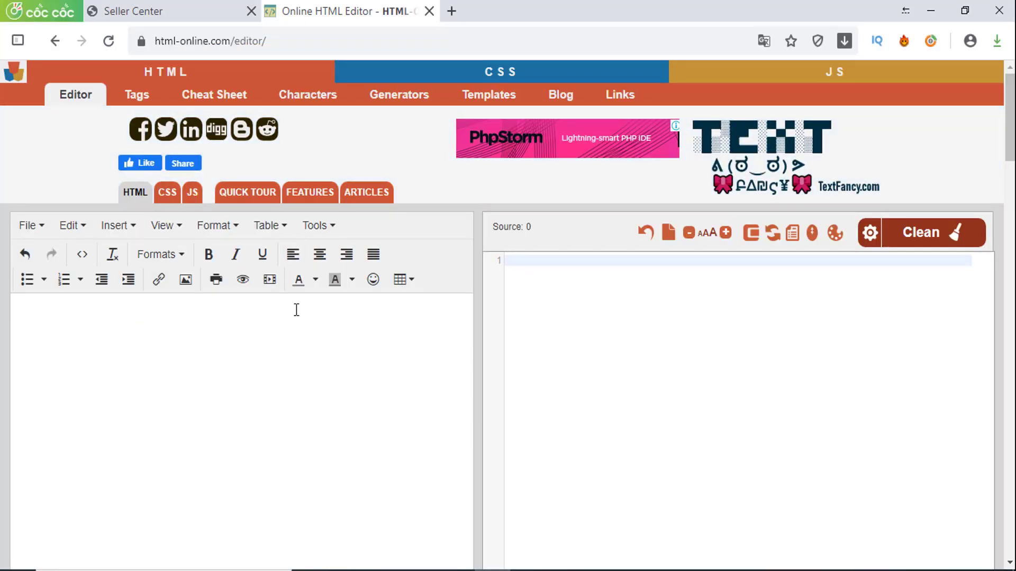
left_click(323, 260)
key("ctrl+v")
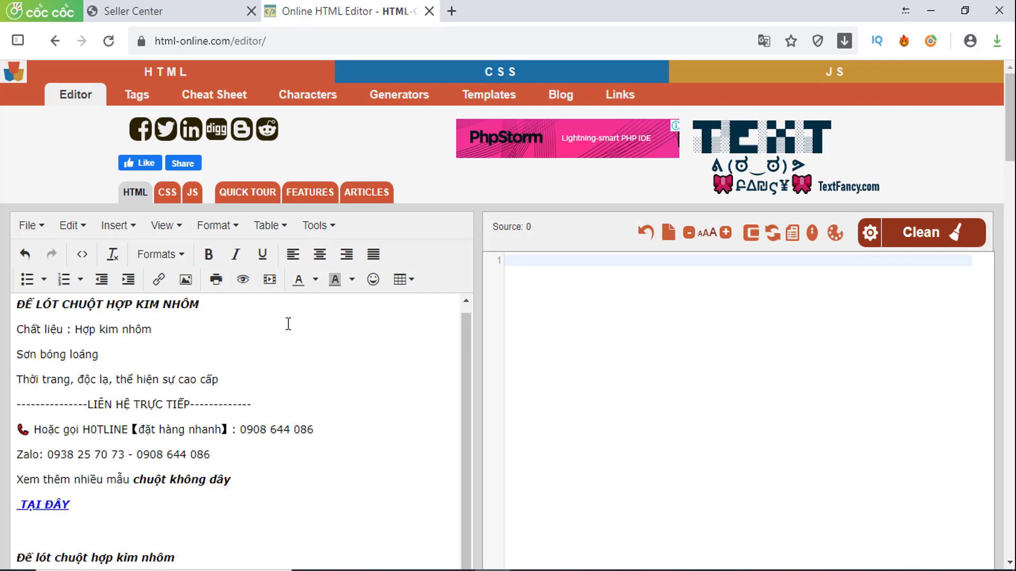
Delete the contact block above the first image, from the "LIÊN HỆ TRỰC TIẾP" line through the "TẠI ĐÂY" link.
scroll(495, 230, "down", 1)
scroll(494, 230, "down", 1)
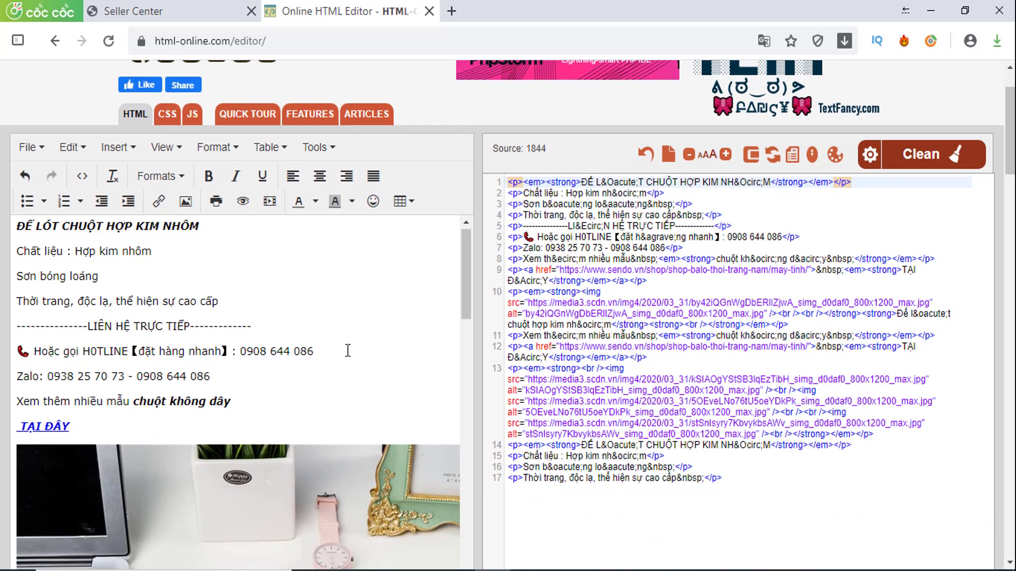
left_click_drag(131, 426, 20, 332)
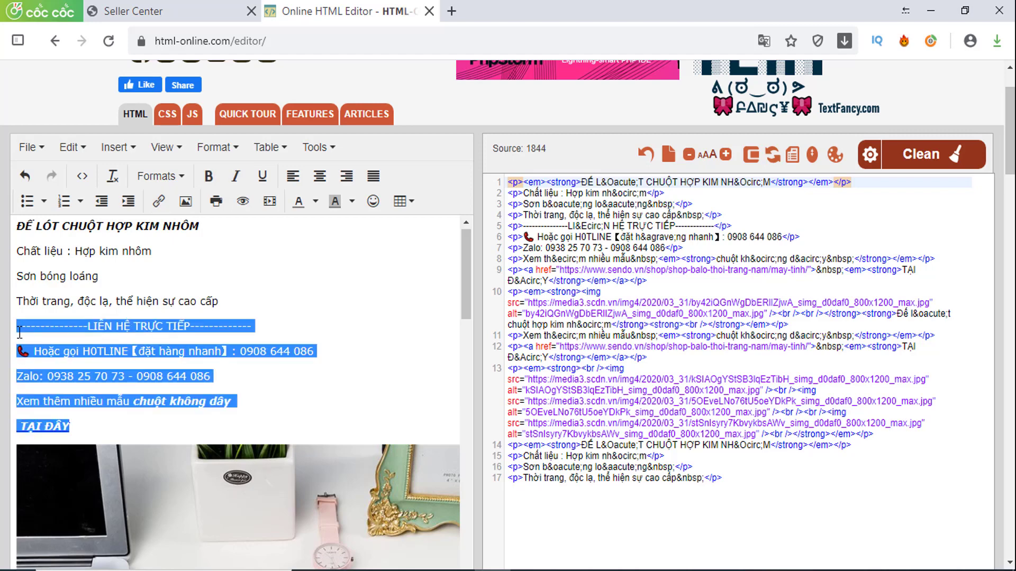
key("BackSpace")
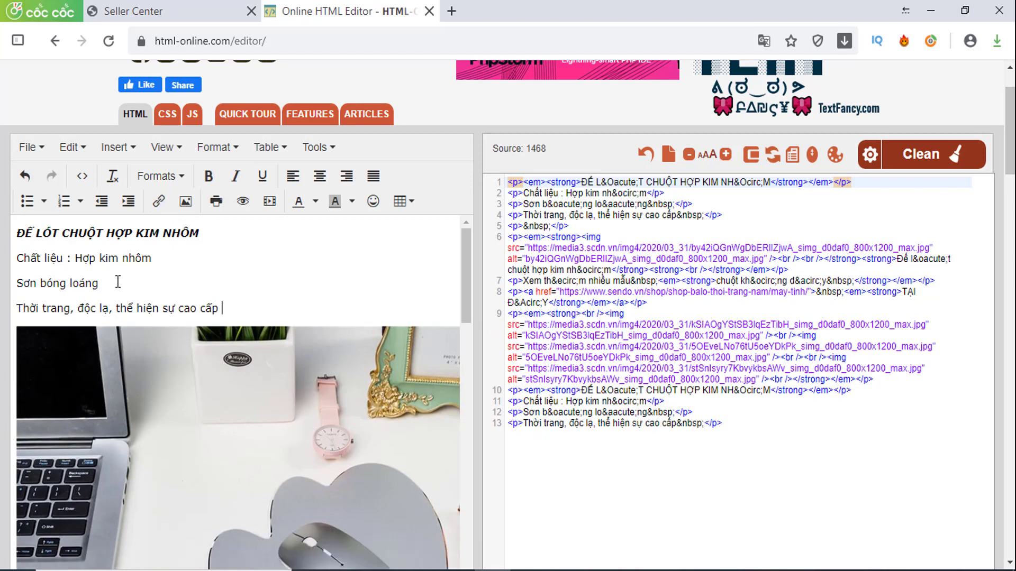
Center the title and the three feature lines above the first image.
left_click_drag(245, 311, 15, 237)
left_click(319, 176)
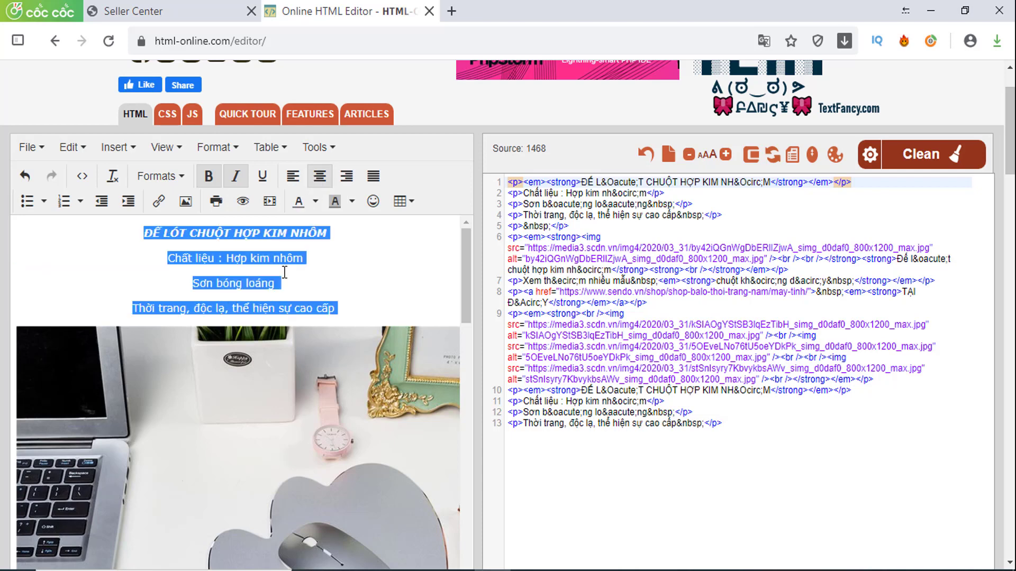
left_click(360, 306)
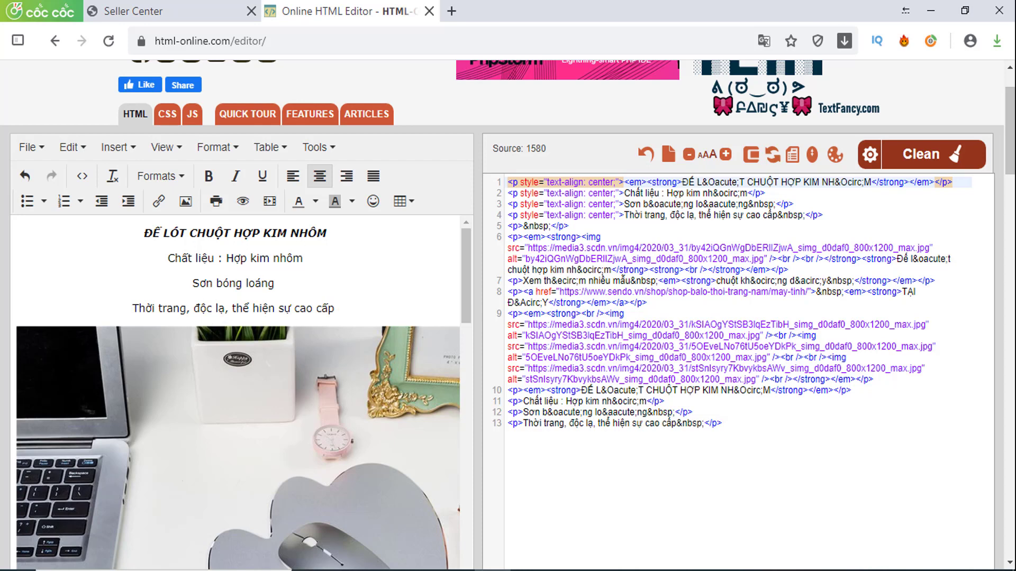
Delete the "TẠI ĐÂY" link below the first image.
scroll(313, 381, "down", 10)
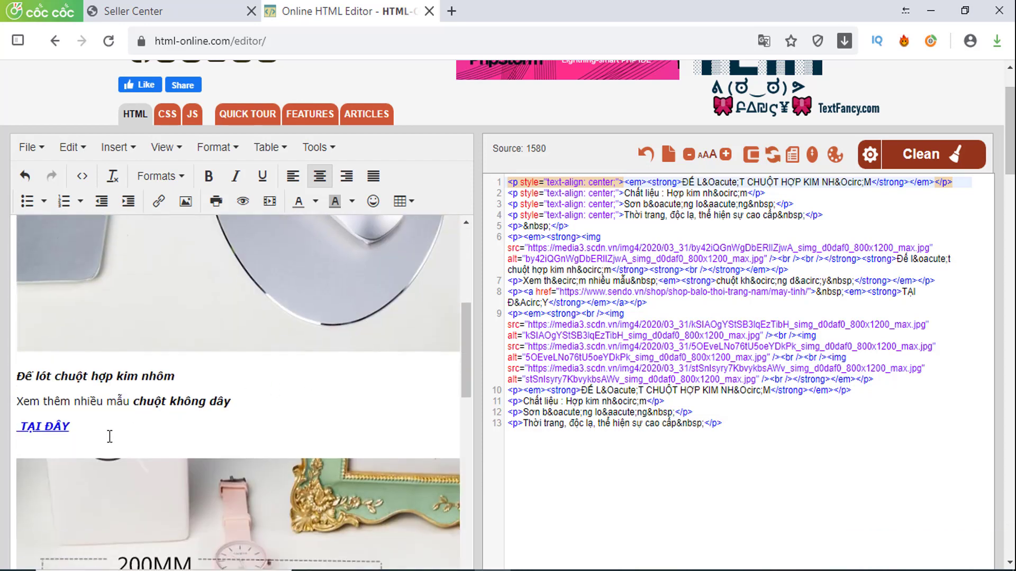
left_click_drag(106, 431, 18, 425)
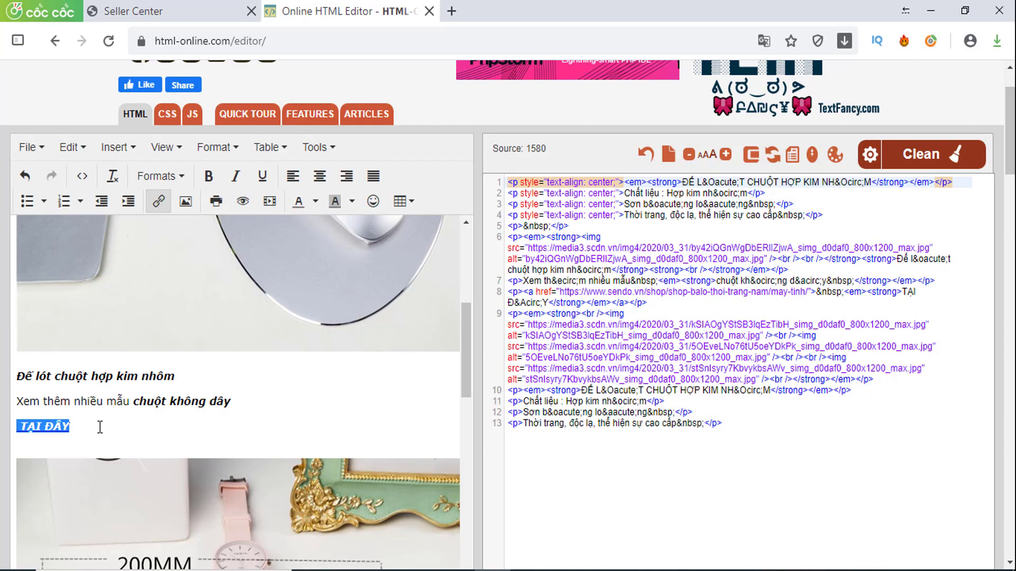
key("BackSpace")
Check the rest of the description, copy its entire HTML source code, and switch back to the Lazada product form.
scroll(224, 416, "down", 10)
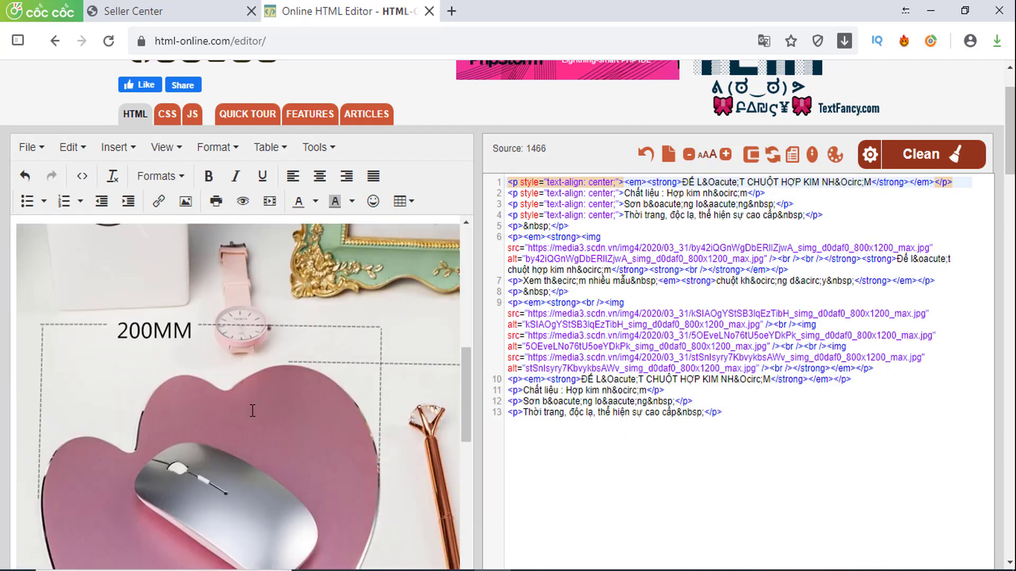
scroll(253, 411, "down", 12)
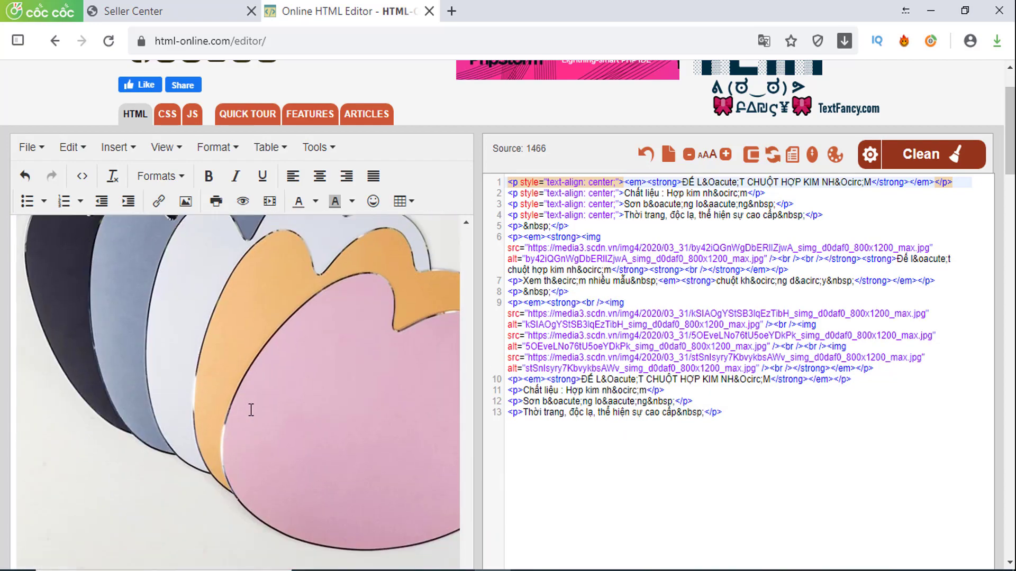
scroll(251, 410, "down", 10)
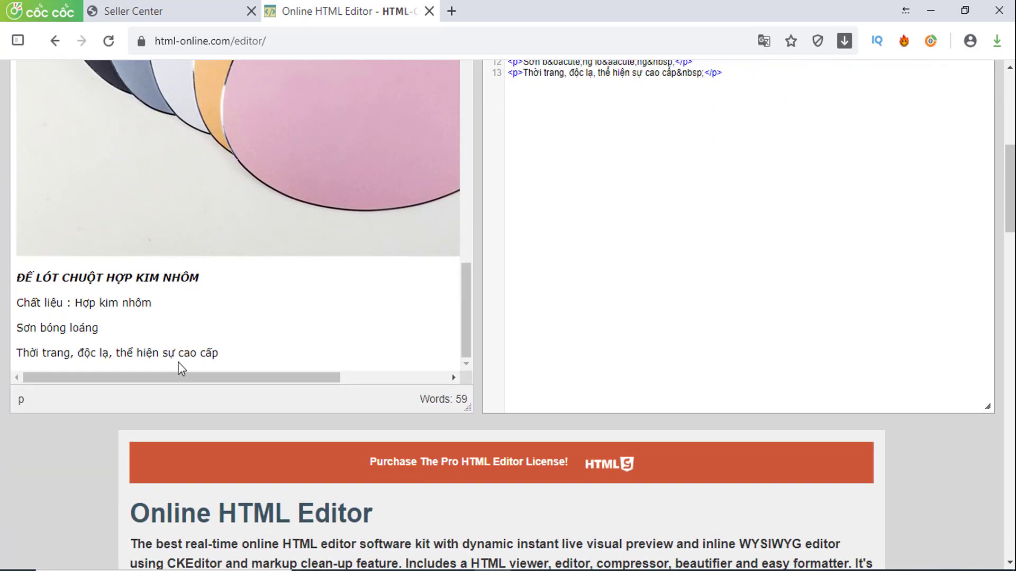
scroll(182, 369, "up", 4)
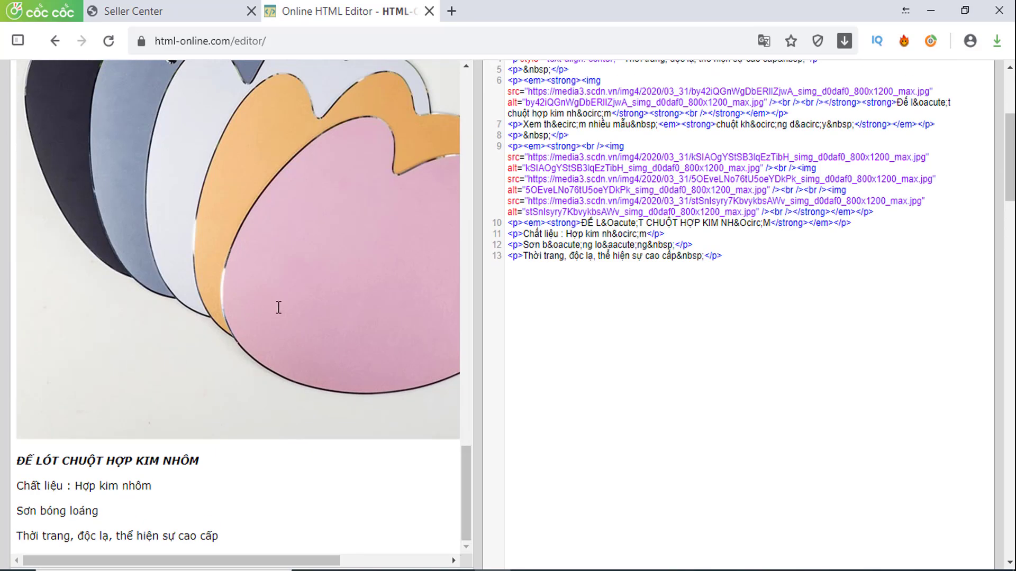
scroll(279, 307, "up", 8)
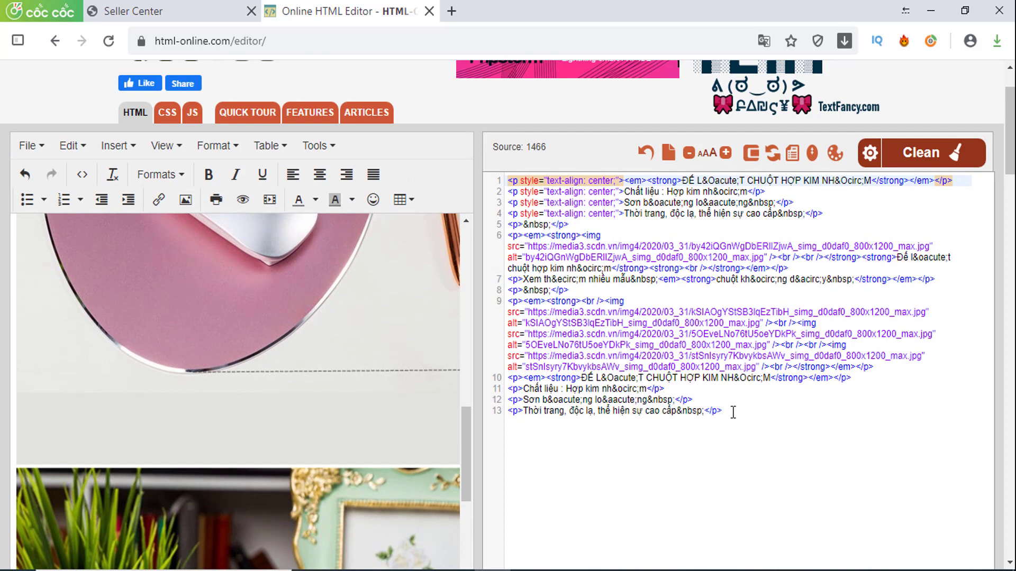
triple_click(762, 361)
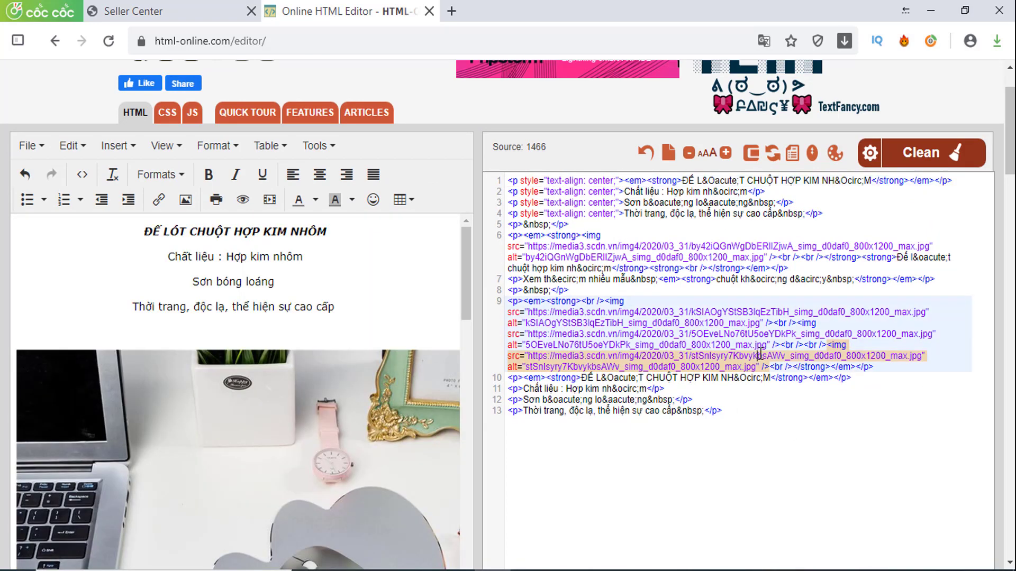
left_click_drag(733, 411, 541, 212)
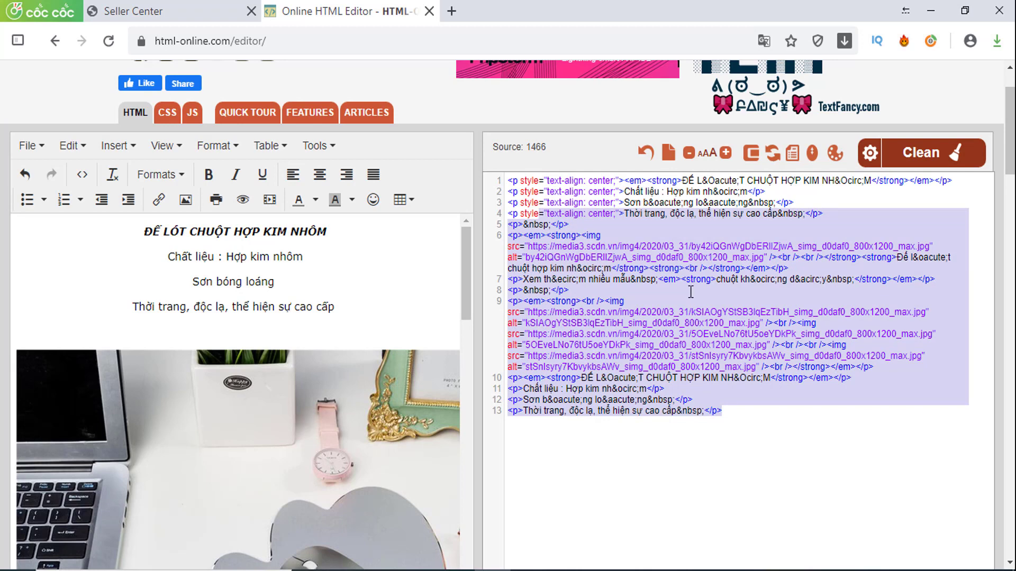
key("ctrl+a")
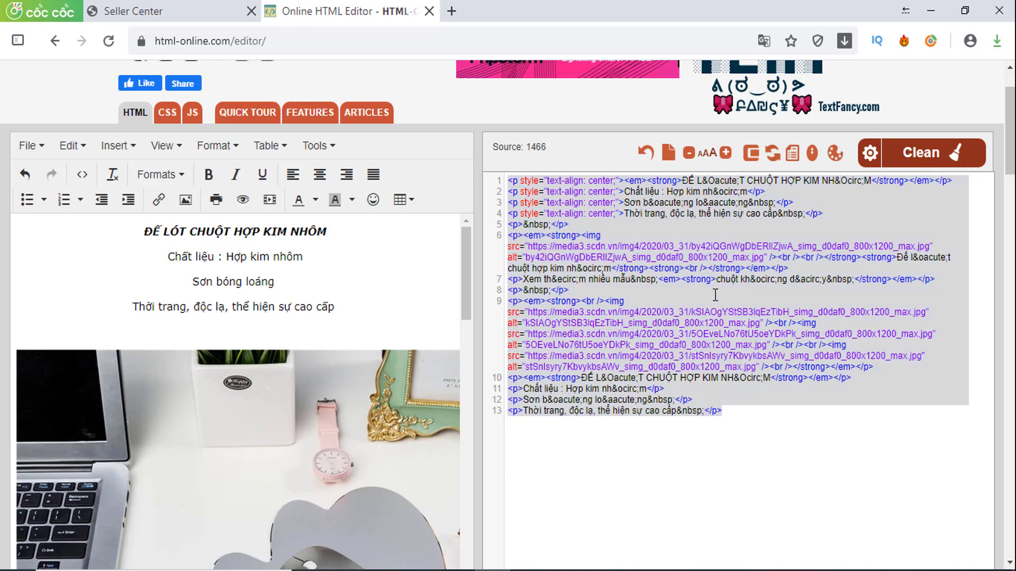
right_click(715, 295)
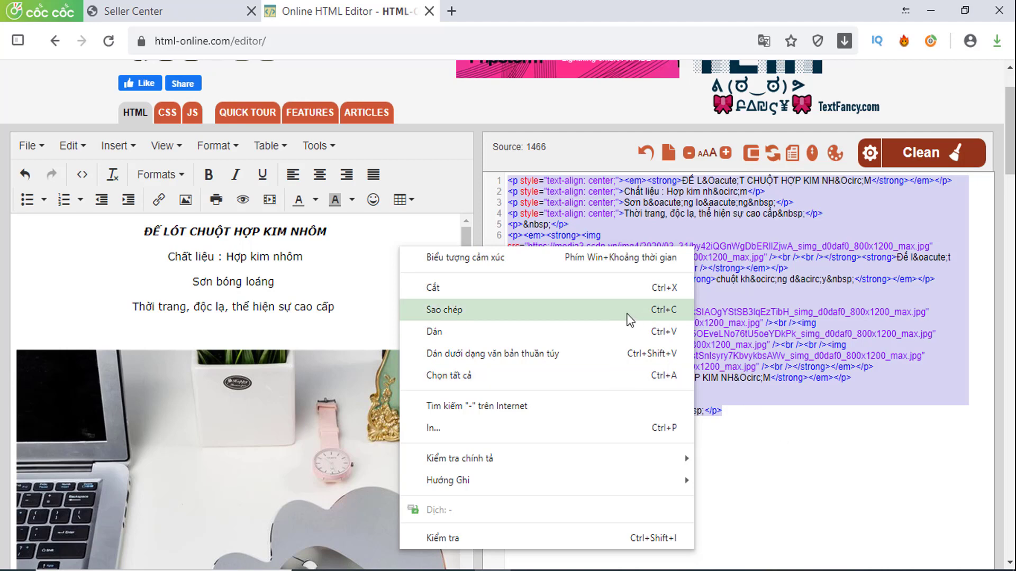
left_click(611, 309)
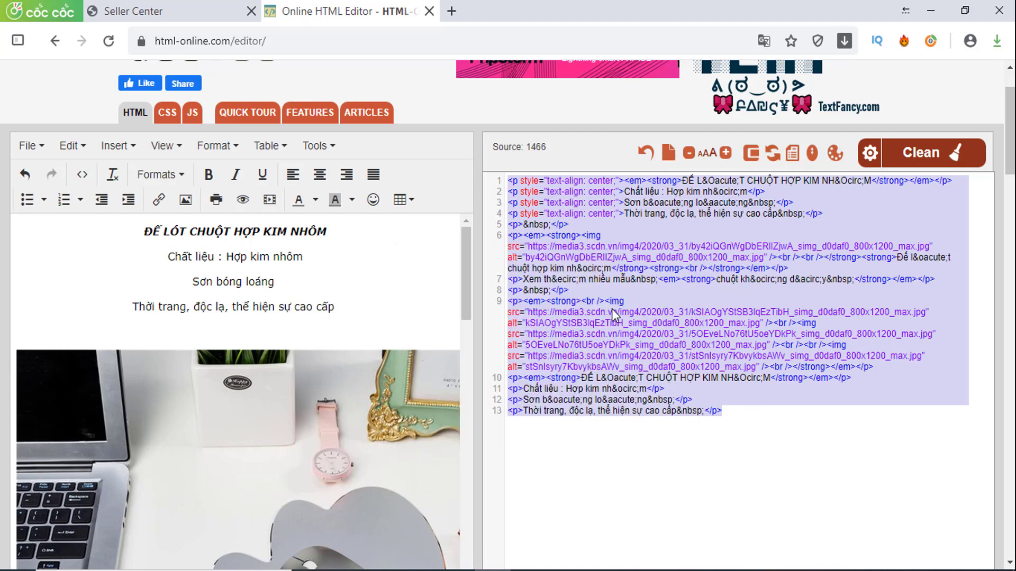
left_click(186, 7)
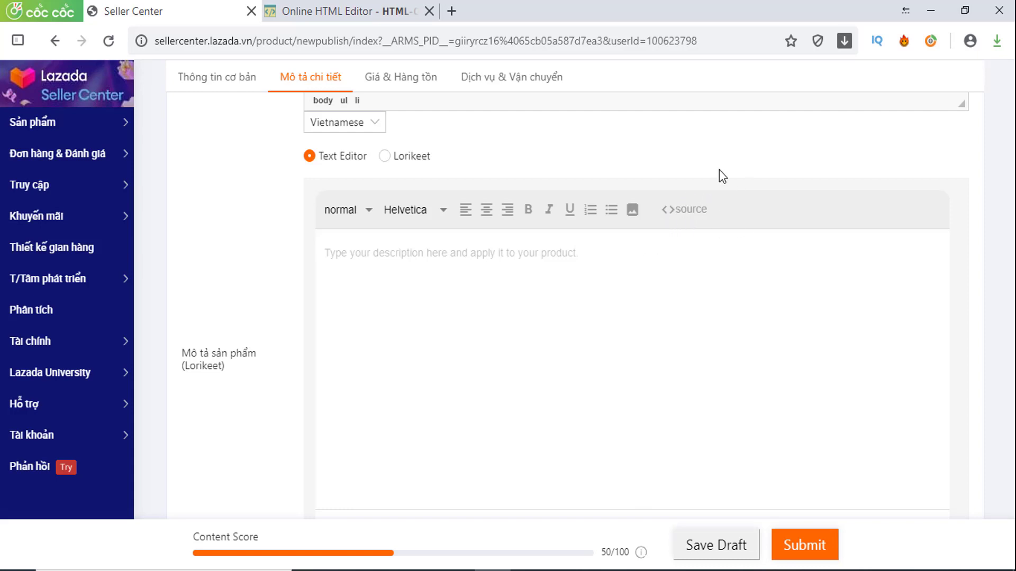
Replace the default source code of the Lorikeet product description with the copied HTML code.
left_click(694, 219)
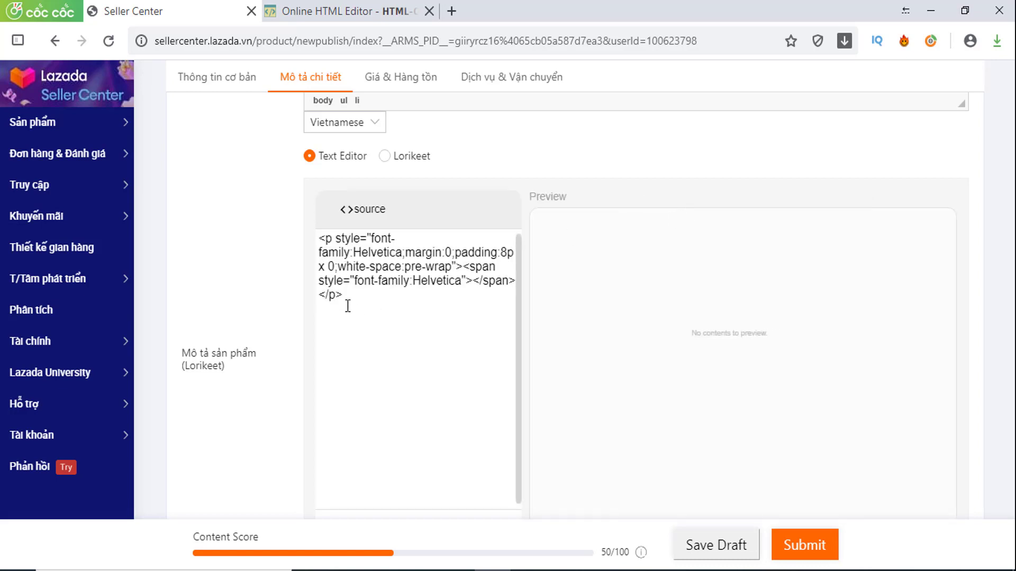
left_click_drag(343, 295, 316, 259)
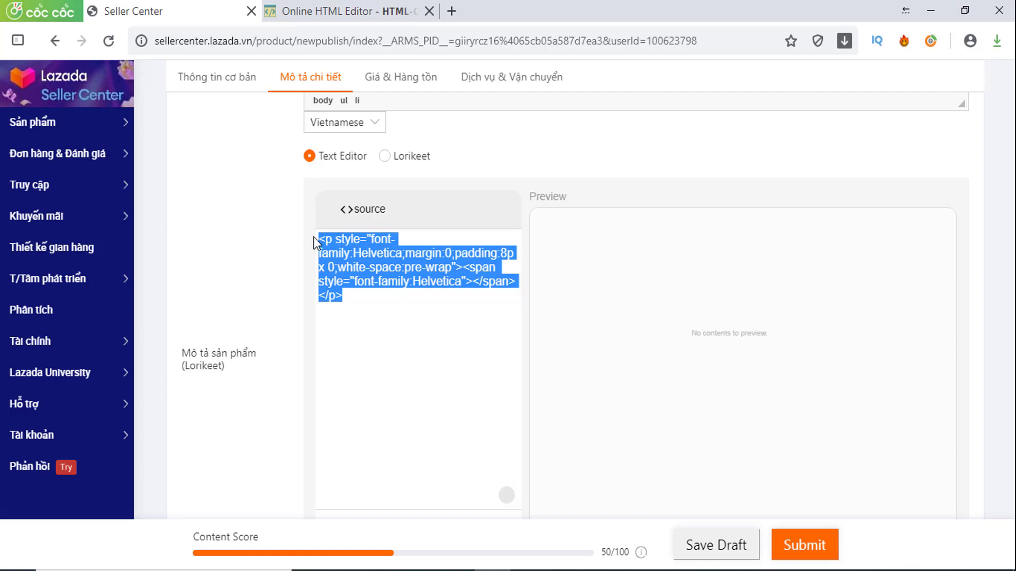
key("Delete")
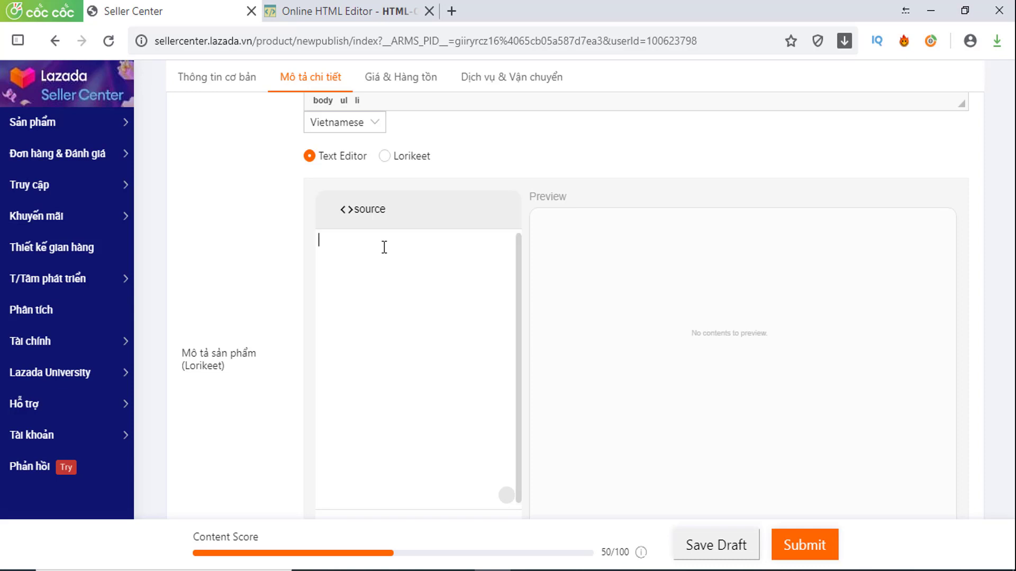
key("ctrl+v")
Check the text and images in the preview of the Lorikeet description from beginning to end.
scroll(737, 366, "up", 1)
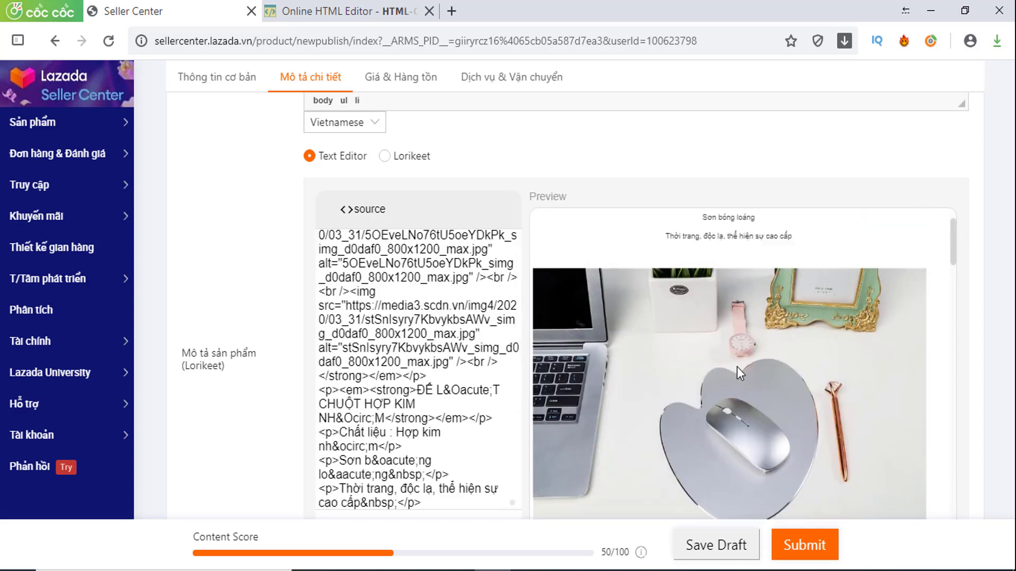
scroll(737, 367, "up", 3)
scroll(730, 296, "down", 4)
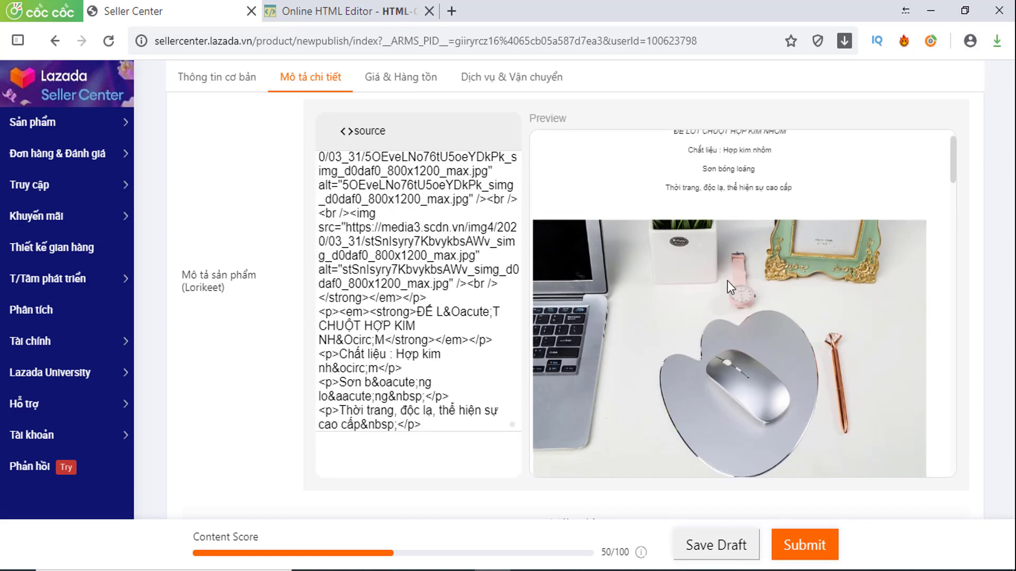
scroll(728, 315, "down", 10)
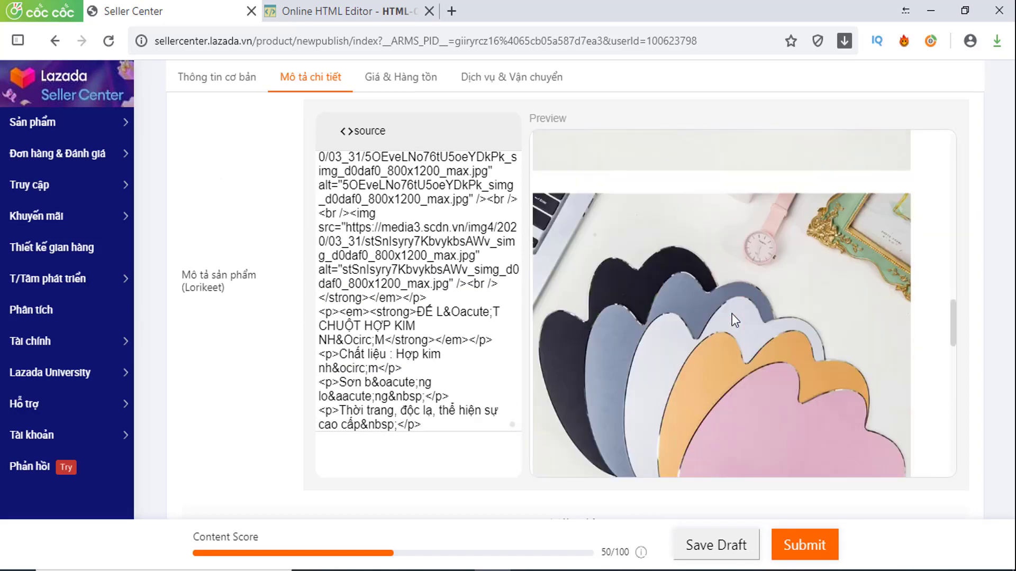
scroll(732, 316, "down", 10)
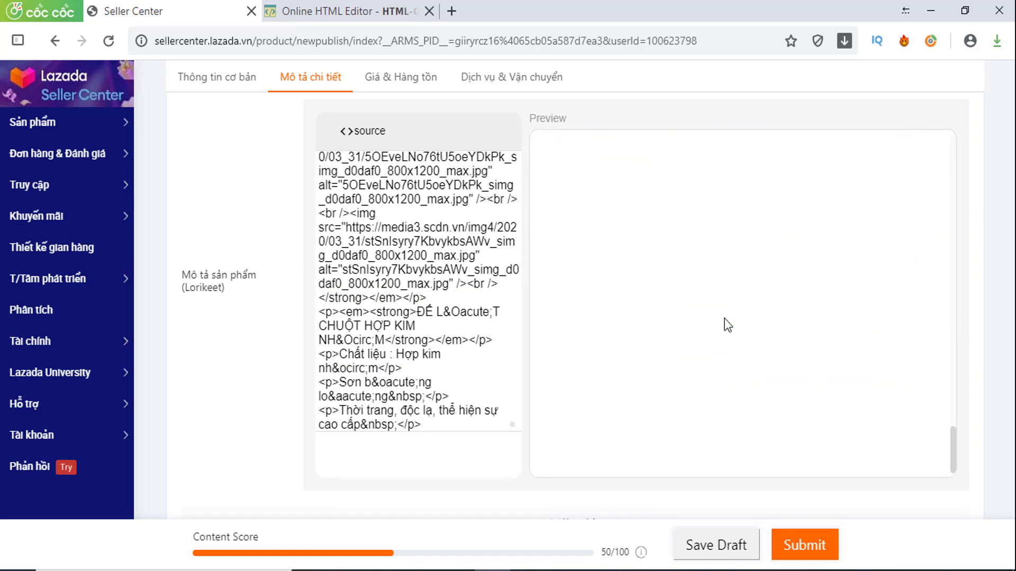
scroll(727, 317, "up", 6)
scroll(282, 268, "up", 3)
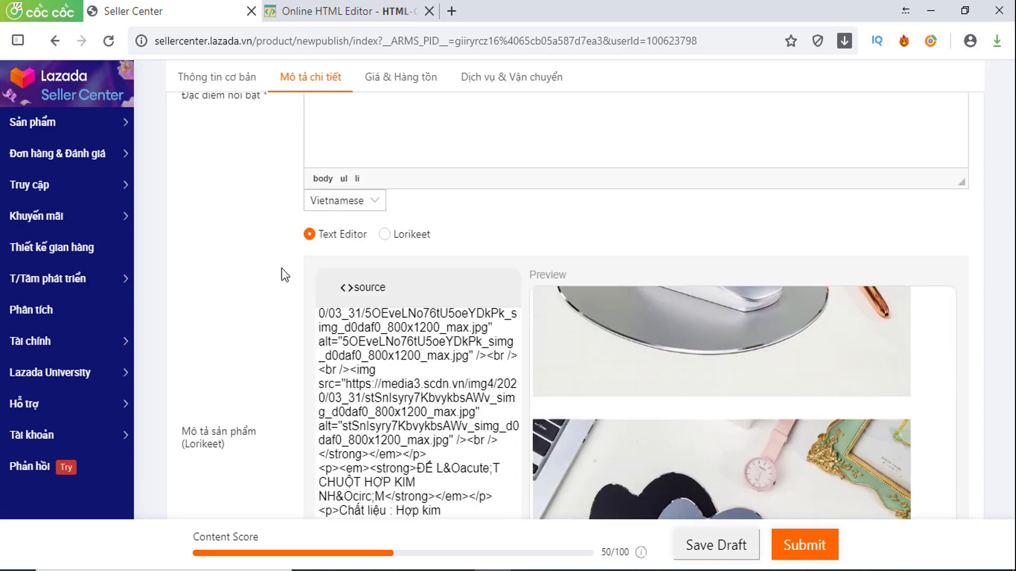
scroll(277, 267, "up", 3)
scroll(233, 349, "down", 5)
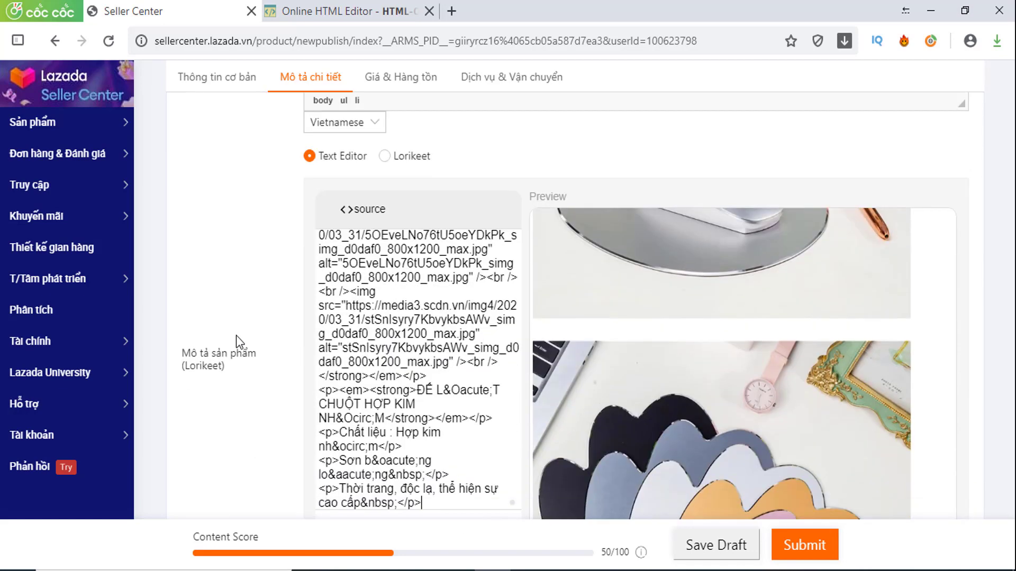
Set the product's colour group (Nhóm màu) to the suggested option "Màu bạc".
scroll(236, 336, "down", 7)
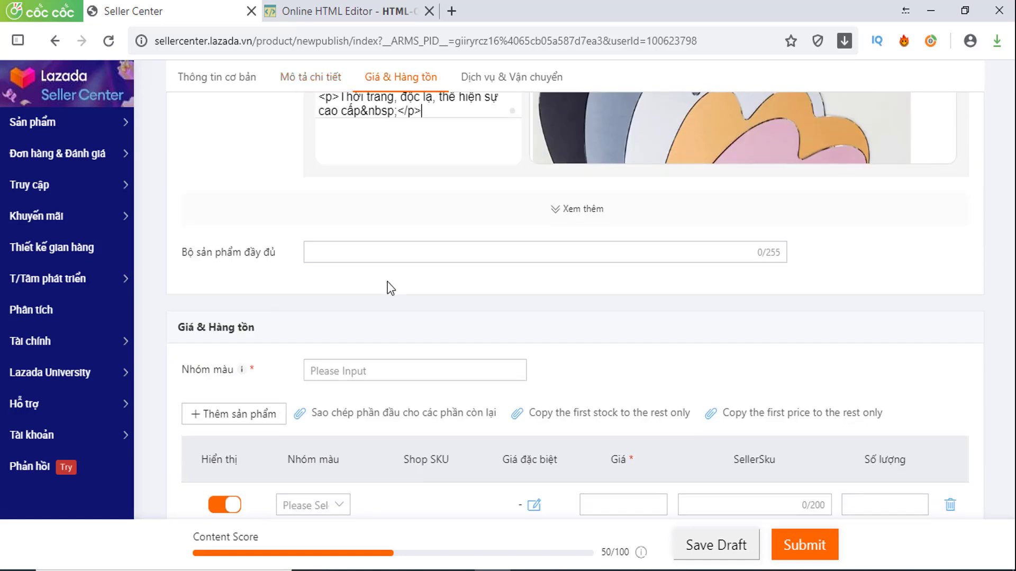
scroll(387, 281, "down", 1)
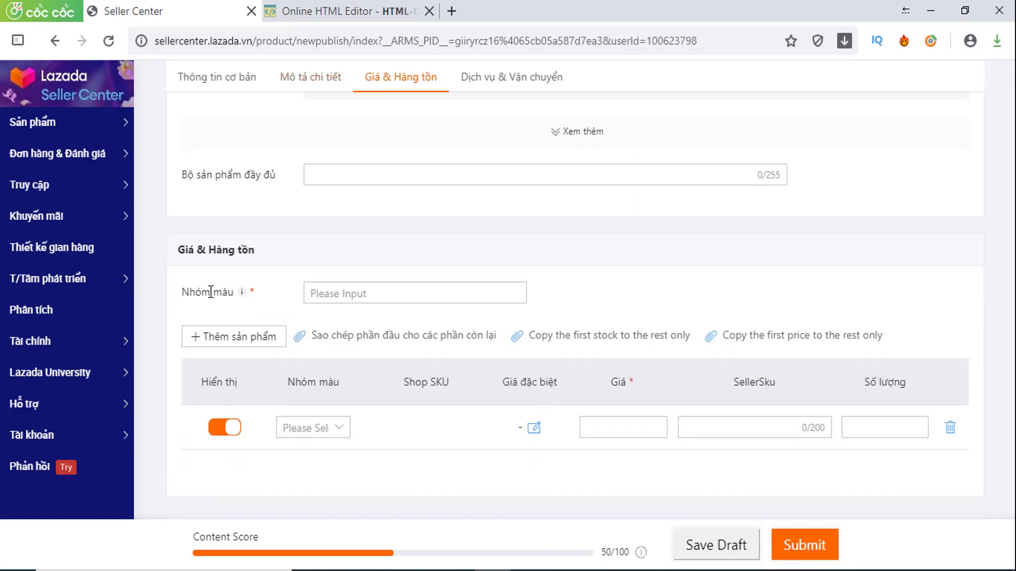
left_click(413, 295)
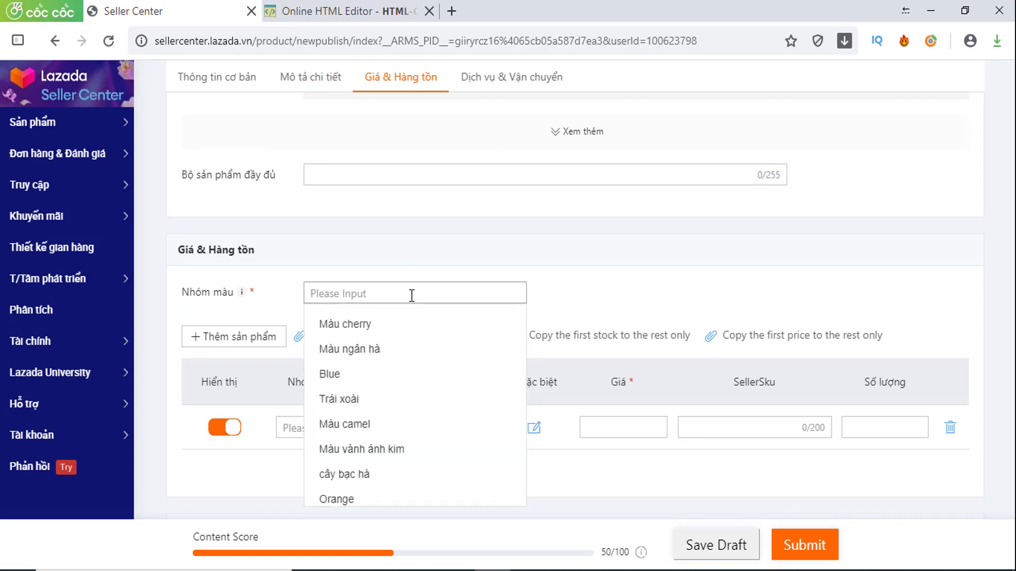
type("ma")
key("BackSpace")
key("BackSpace")
key("BackSpace")
key("BackSpace")
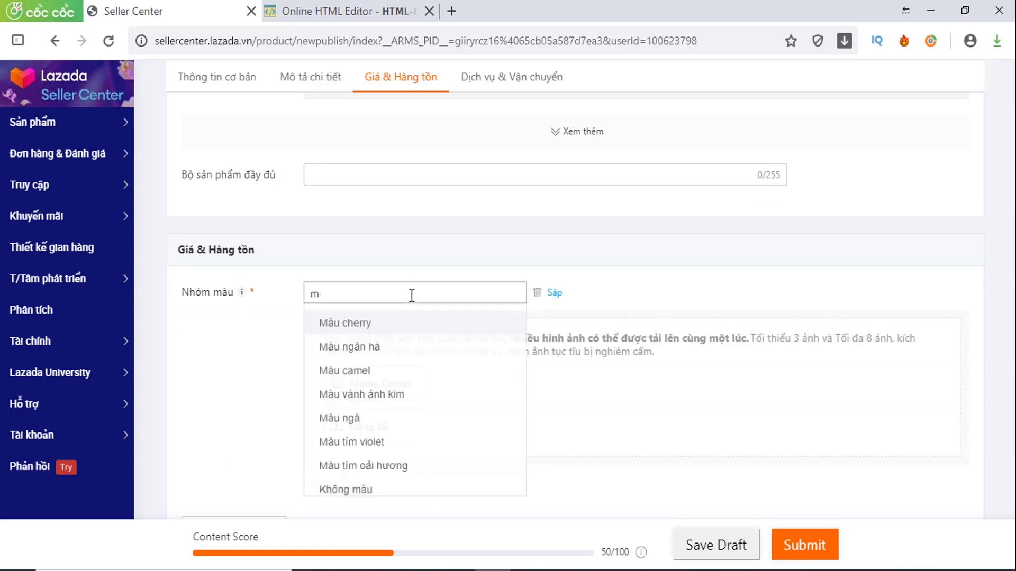
type("Màu ")
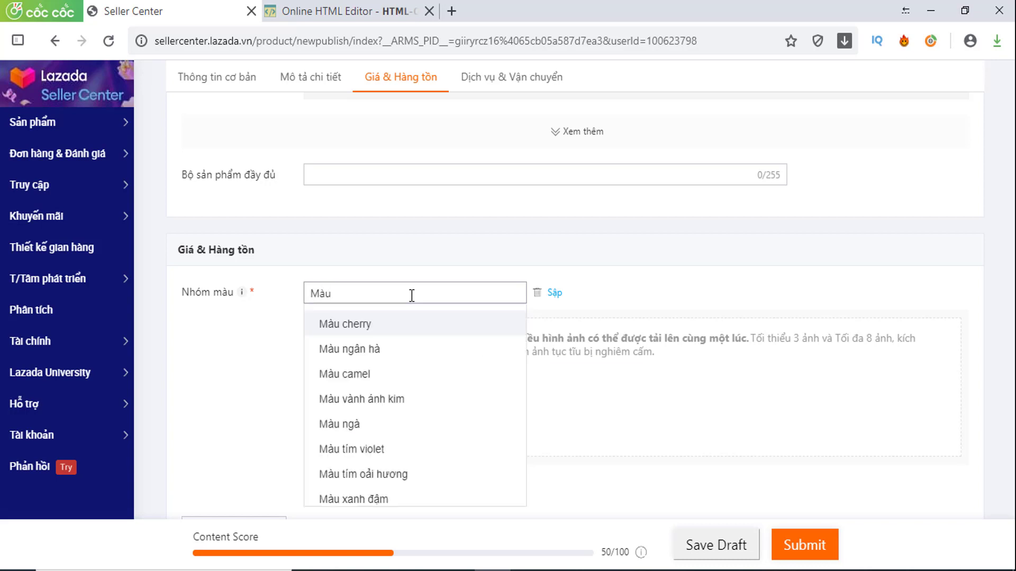
type("Bạc")
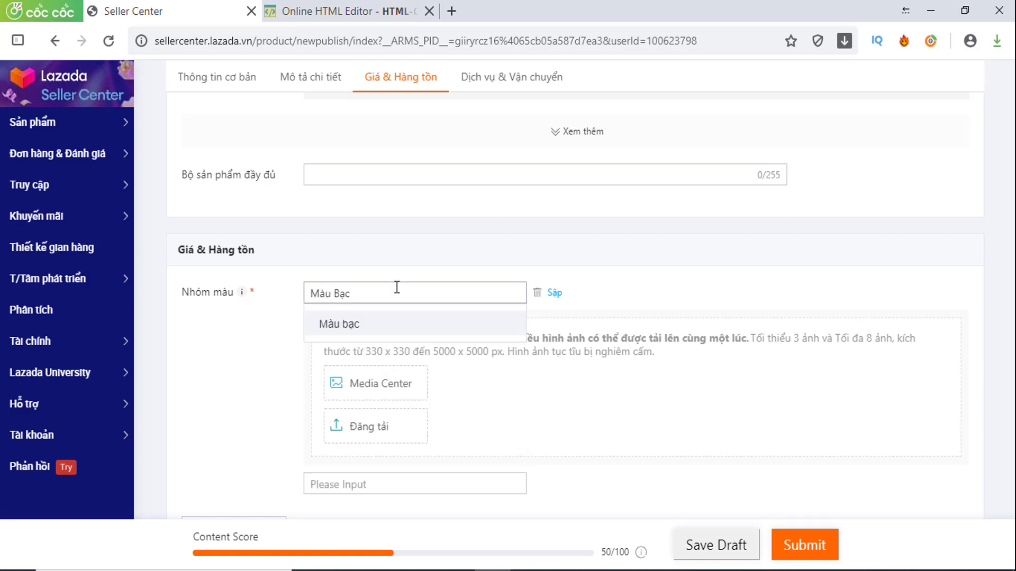
left_click(353, 325)
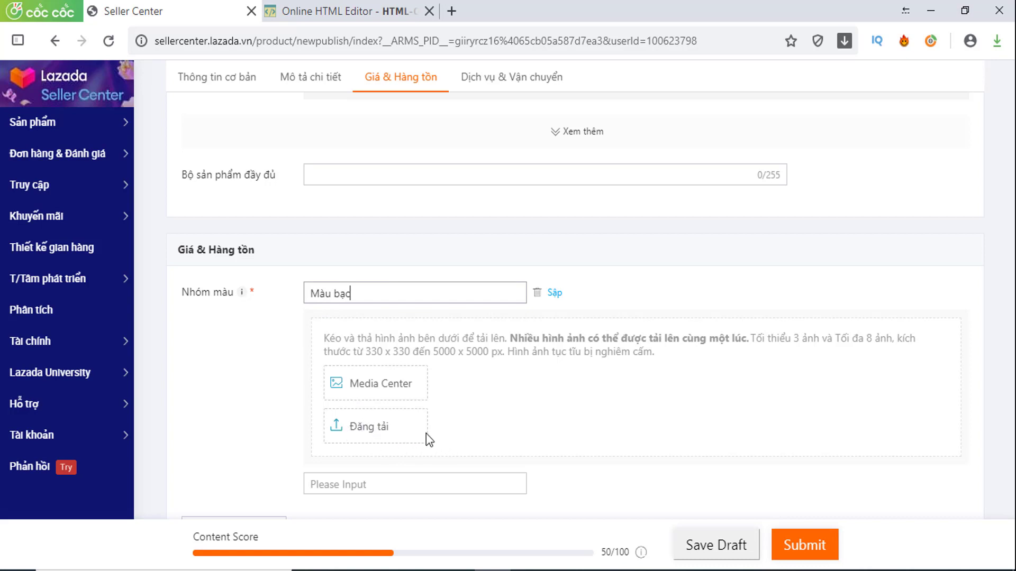
Upload the four images without the laptop for Màu bạc from OneDrive folder PHU KIEN > PHU KIEN MAY TINH > DE LOT CHUOT > LC001.
left_click(386, 430)
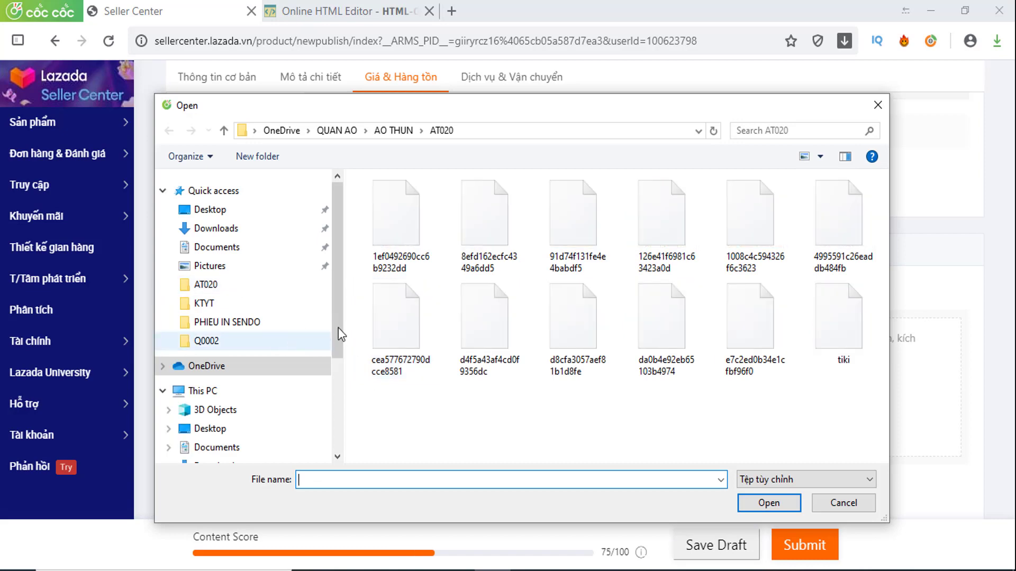
scroll(289, 335, "down", 1)
left_click(286, 335)
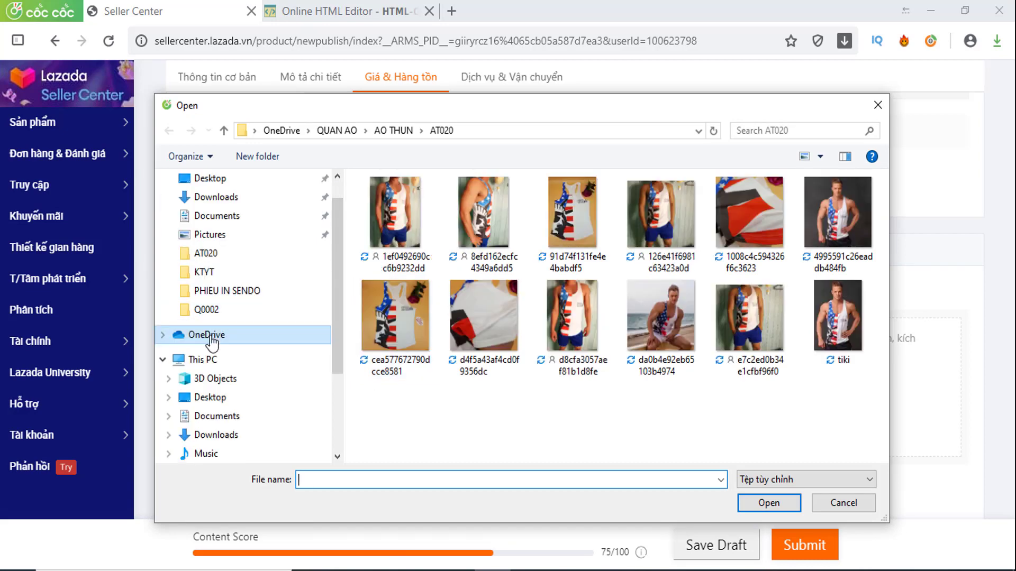
scroll(391, 339, "down", 3)
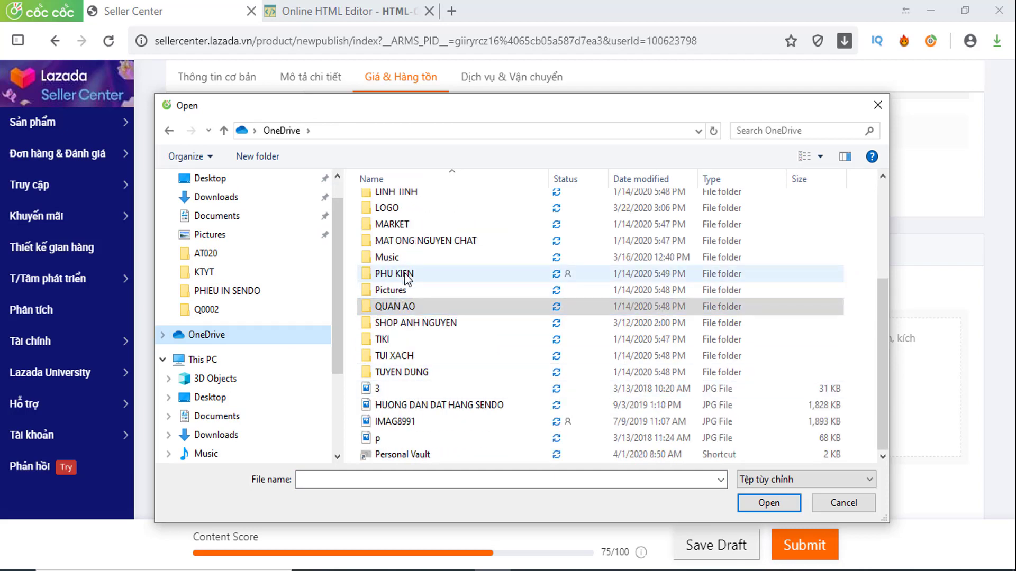
double_click(423, 274)
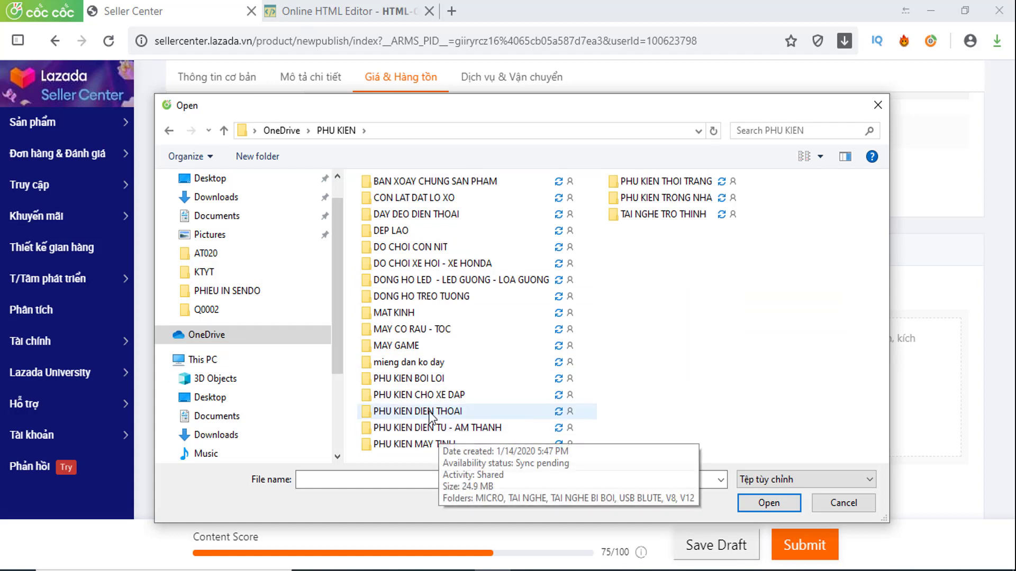
left_click(425, 444)
double_click(425, 441)
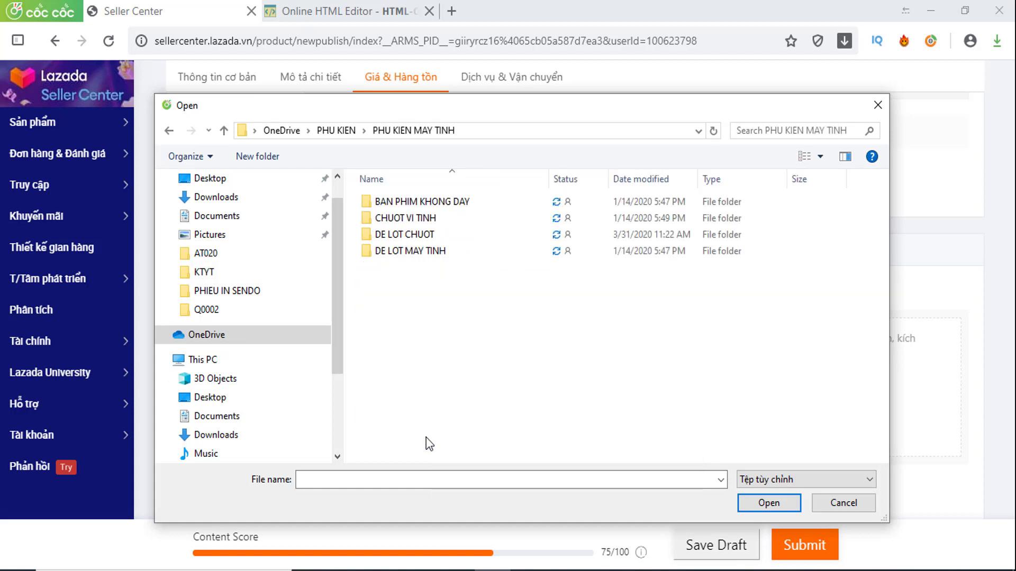
double_click(408, 236)
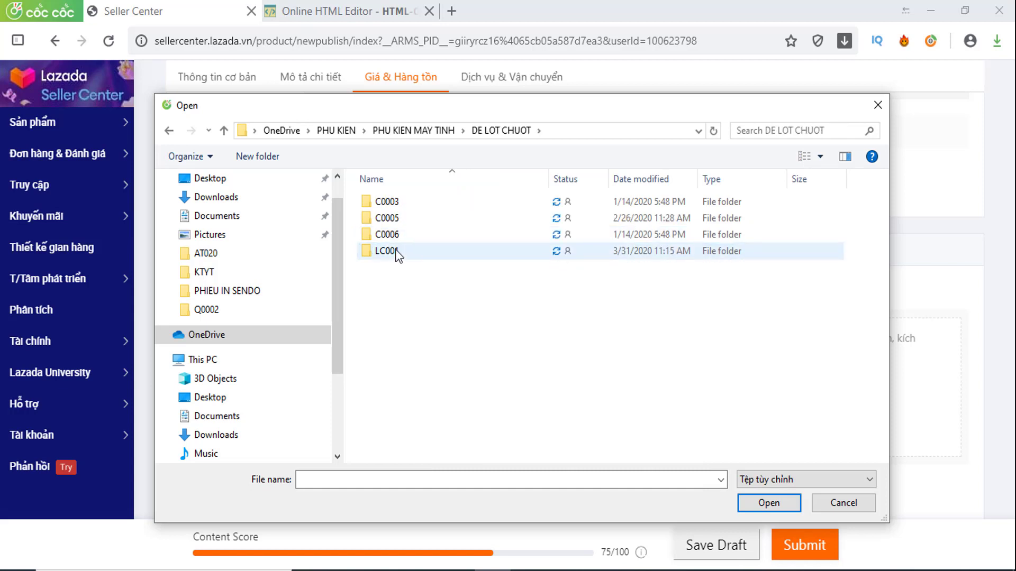
double_click(397, 251)
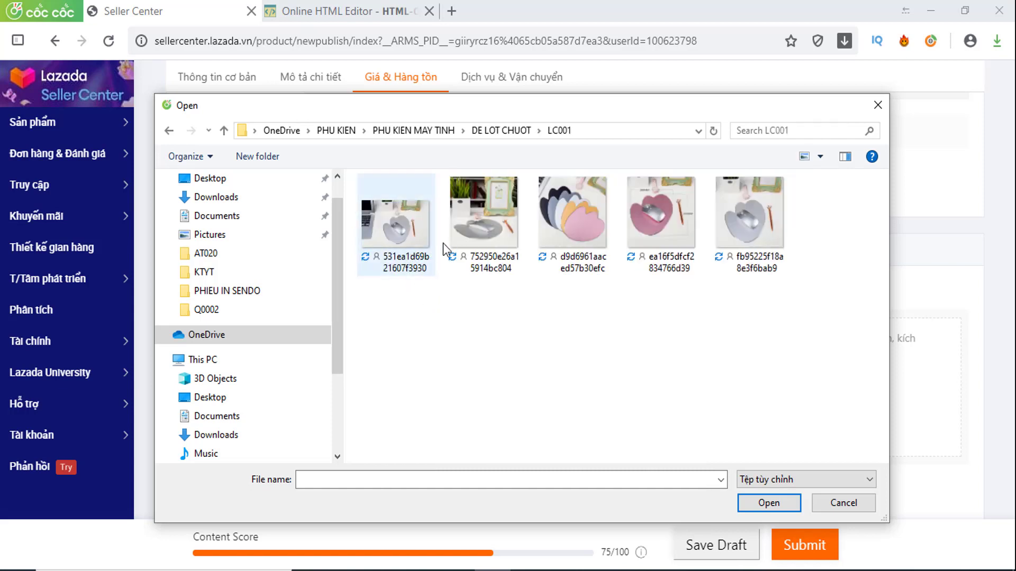
left_click(482, 236)
left_click(751, 227, "shift")
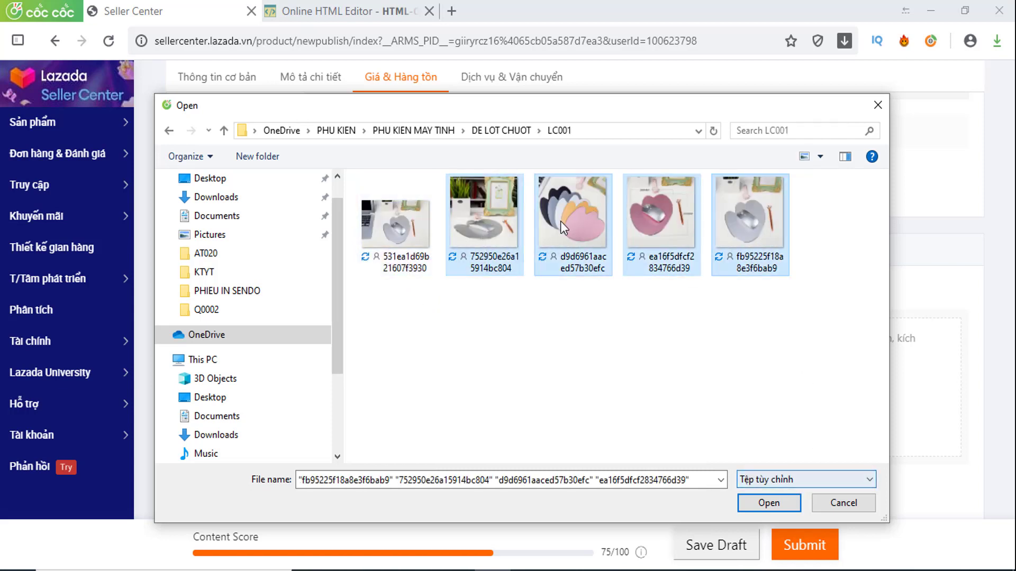
left_click(769, 503)
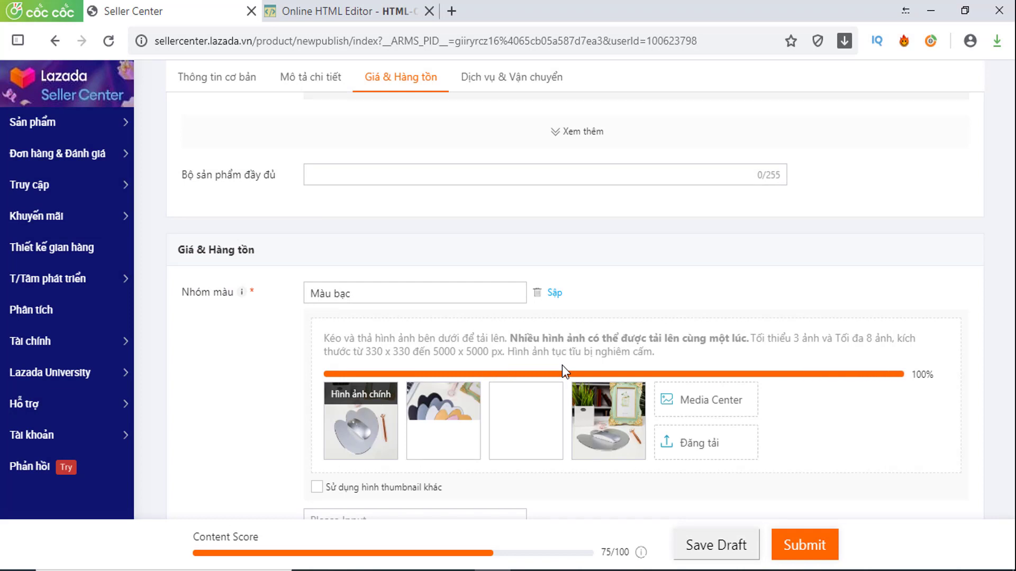
Reorder the Màu bạc images so the top-view silver pad is the main image and the side view with the plant comes second.
scroll(562, 381, "down", 2)
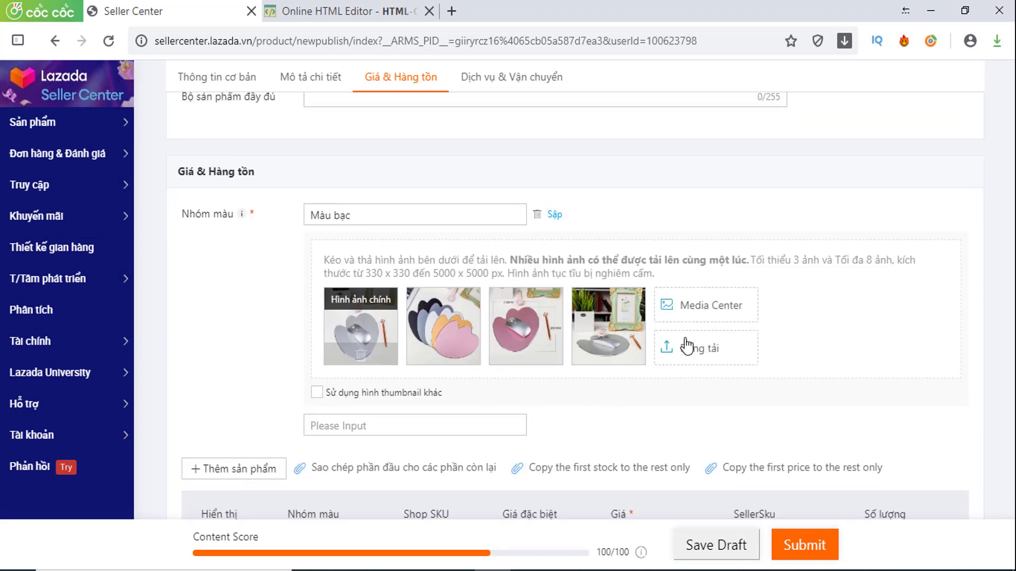
left_click_drag(618, 320, 390, 320)
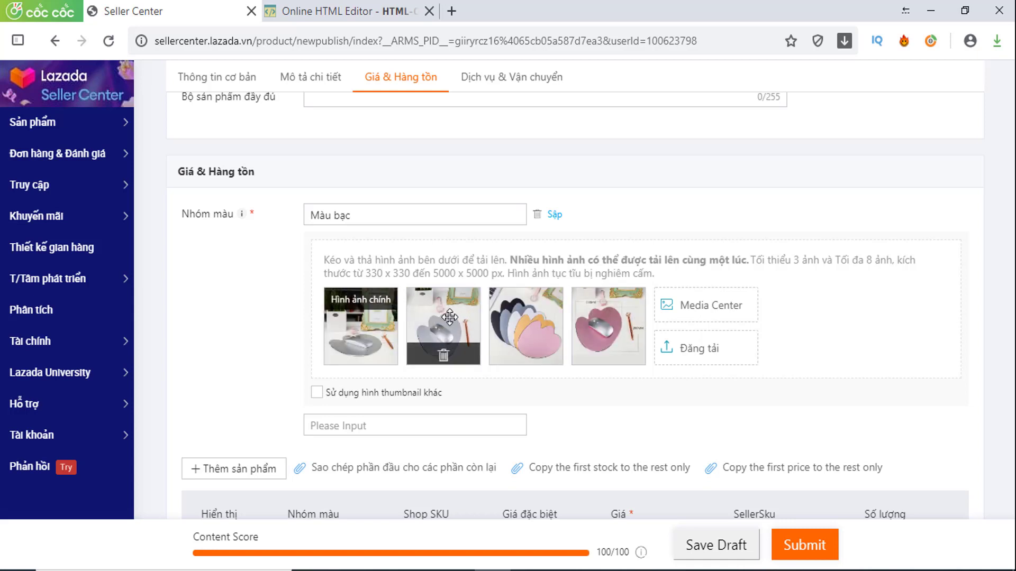
left_click_drag(450, 317, 362, 319)
Set the price (Giá) of the Màu bạc variant to 185000.
scroll(265, 270, "down", 3)
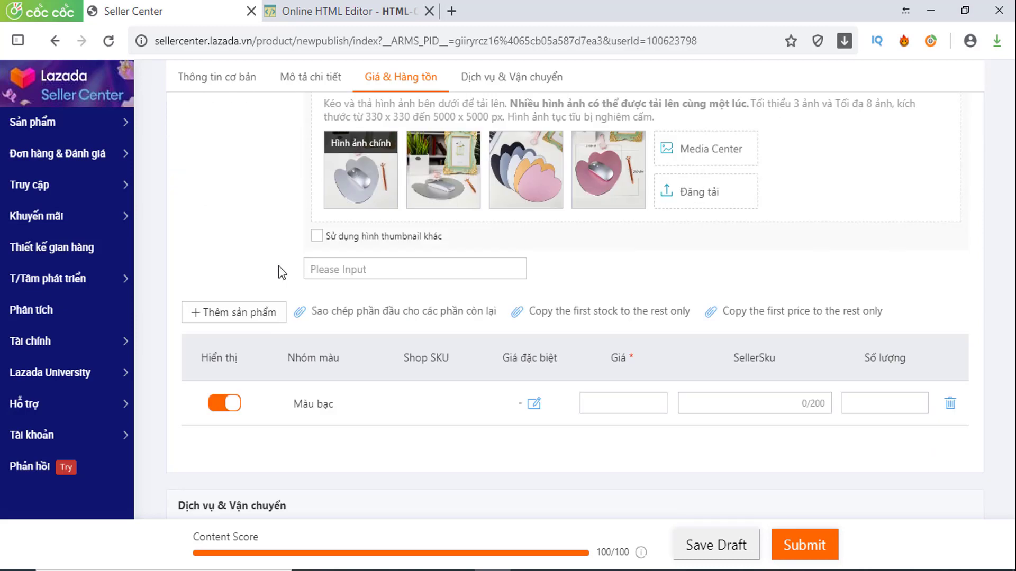
left_click(616, 401)
type("185000")
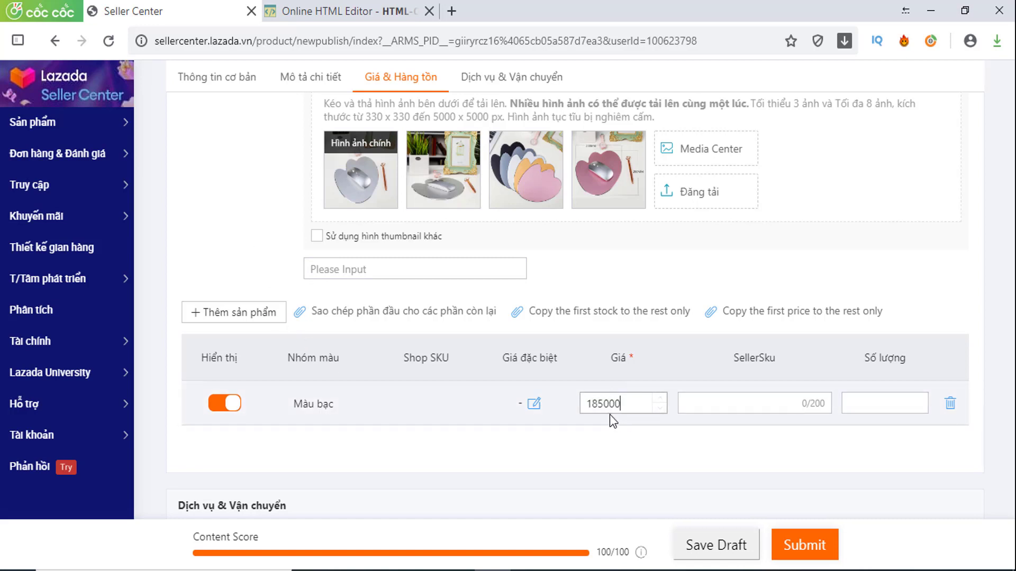
Check the product code in the mouse pad's title on the Sendo page for the SellerSku, and return to the Lazada form.
left_click(742, 405)
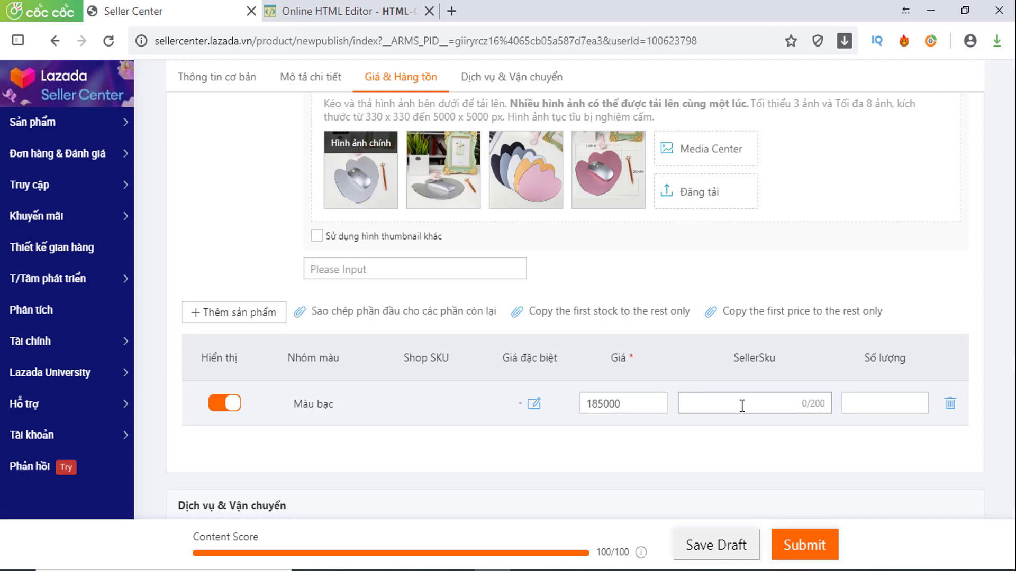
left_click(383, 570)
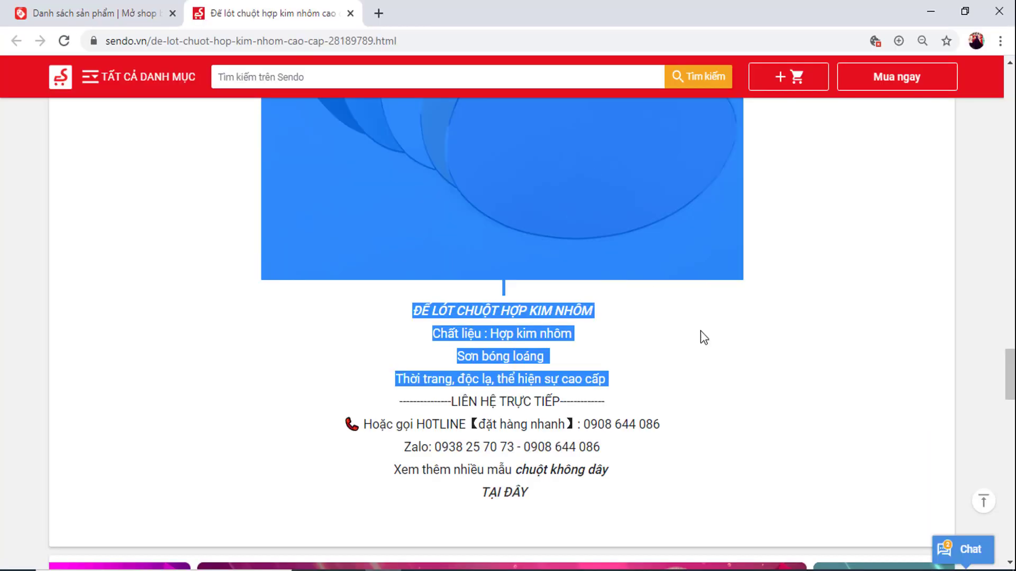
left_click(704, 337)
scroll(771, 358, "up", 15)
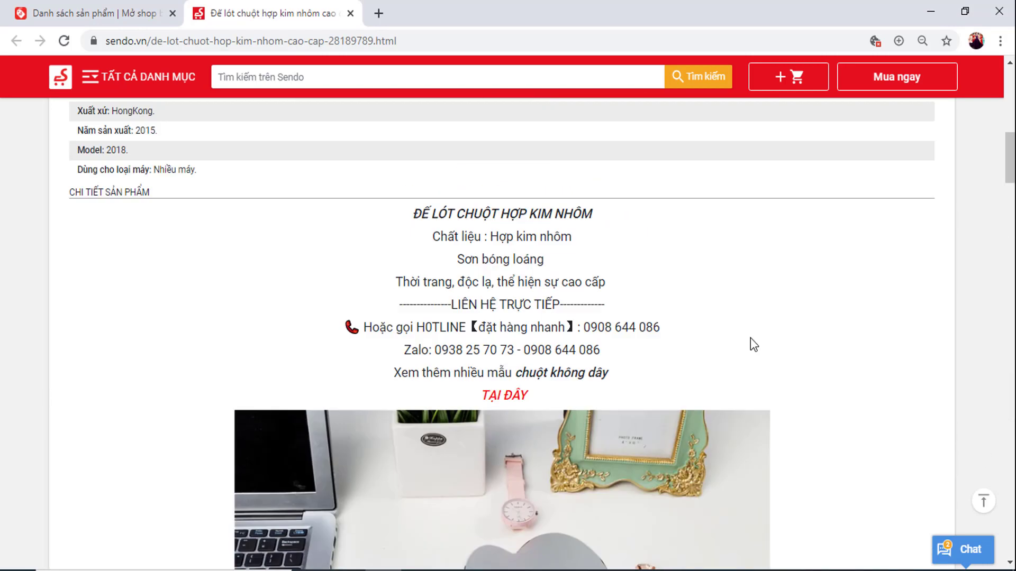
scroll(750, 337, "up", 10)
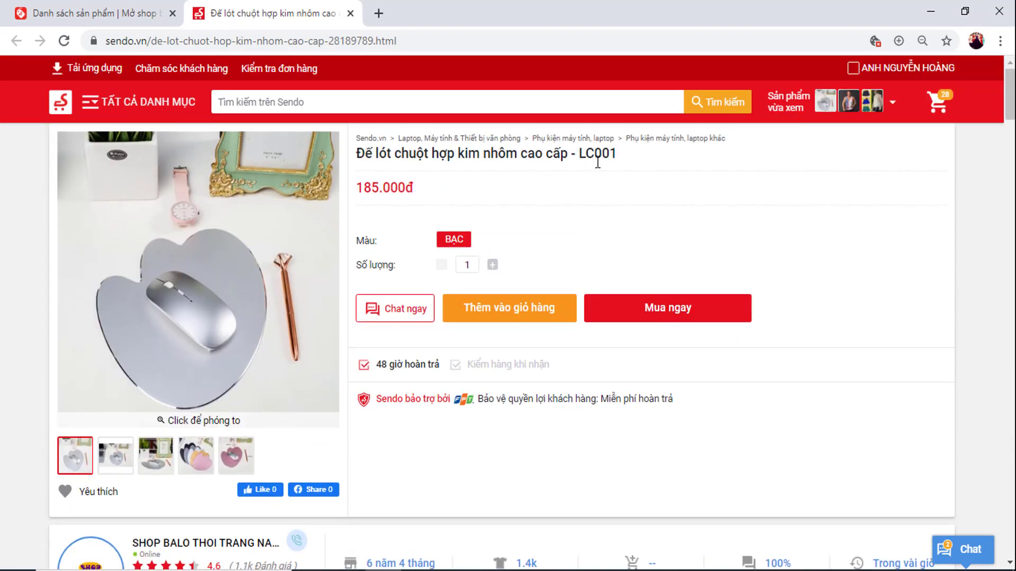
left_click(931, 11)
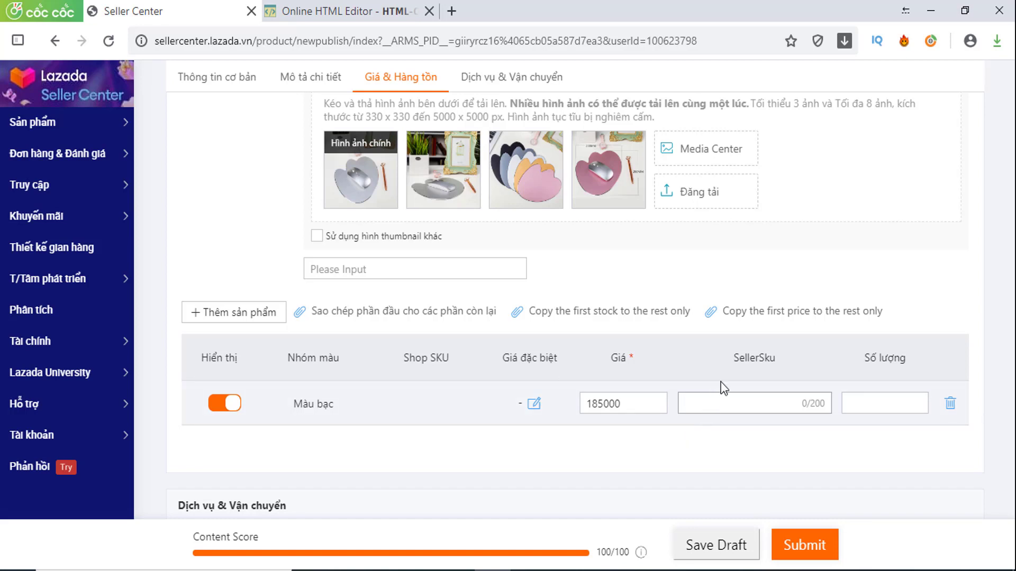
Set the quantity (Số lượng) of the Màu bạc variant to 3.
scroll(752, 389, "down", 1)
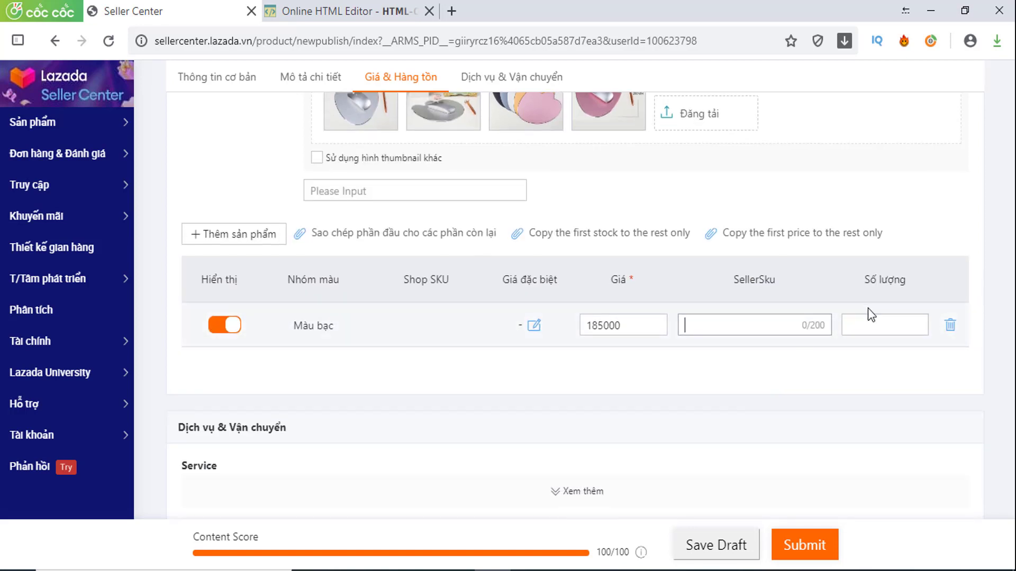
left_click(877, 325)
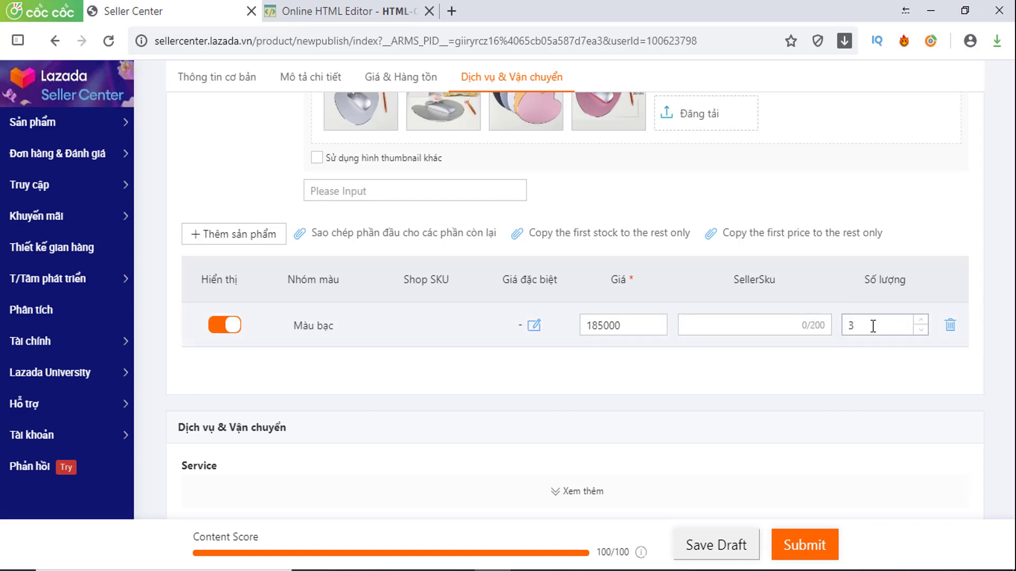
scroll(503, 367, "down", 3)
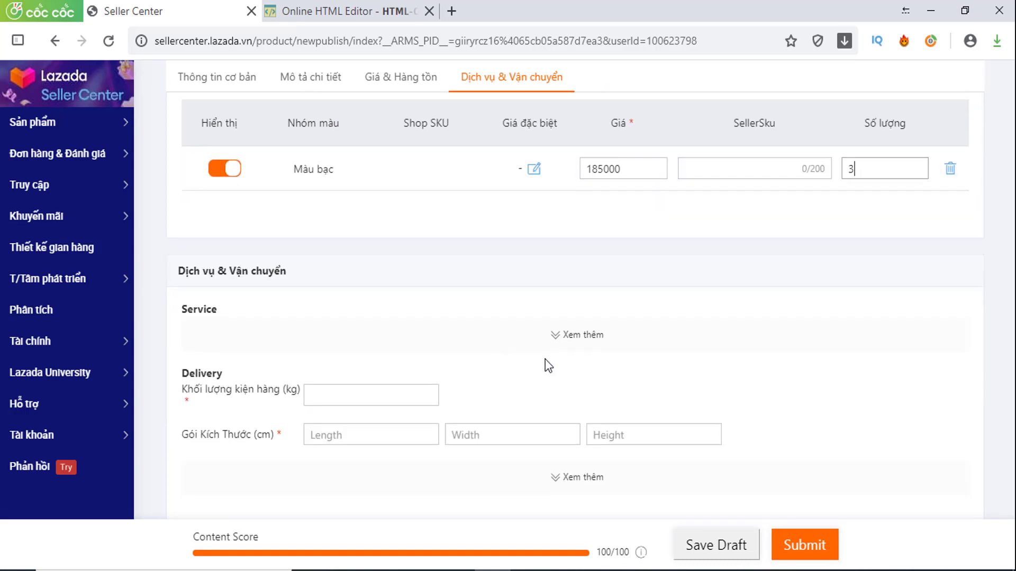
scroll(544, 363, "up", 2)
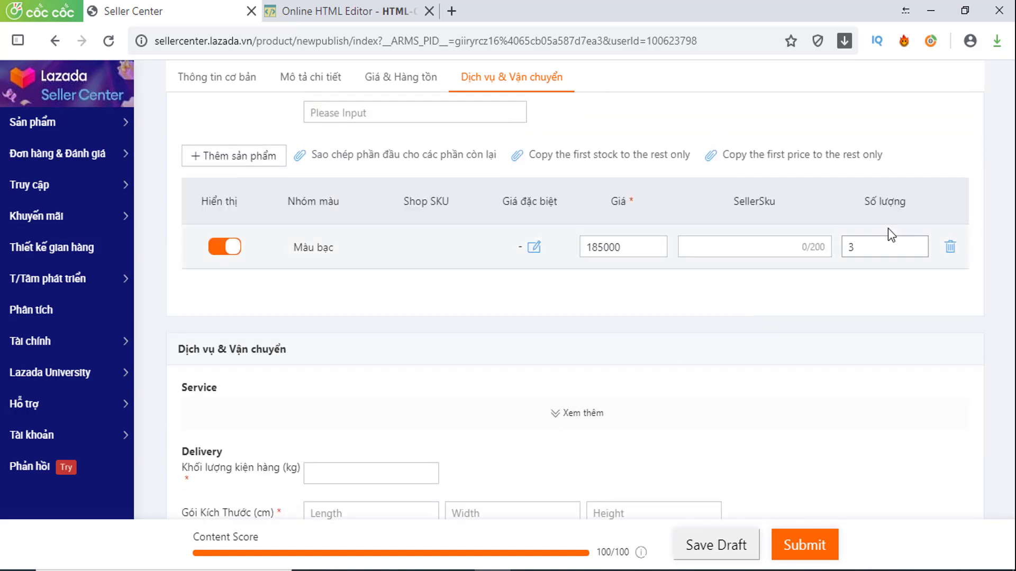
left_click(864, 254)
Set the package weight (Khối lượng kiện hàng) to 0.5 kg.
scroll(560, 277, "down", 3)
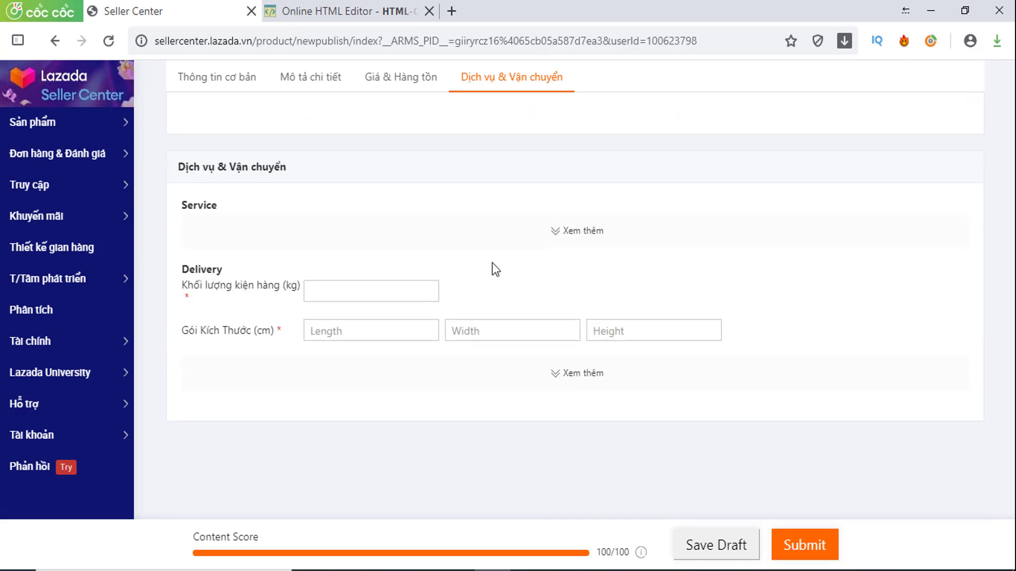
left_click(340, 288)
type("0.5")
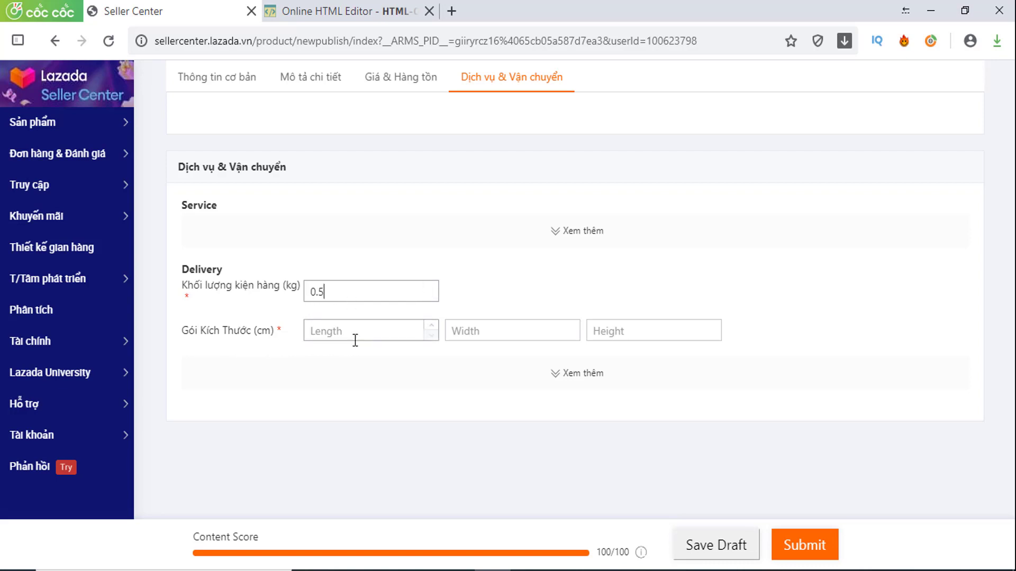
Check the pad's dimensions in the description preview image and set the package size to length 27, width 32 and height 5 cm.
scroll(657, 313, "up", 5)
scroll(657, 313, "up", 10)
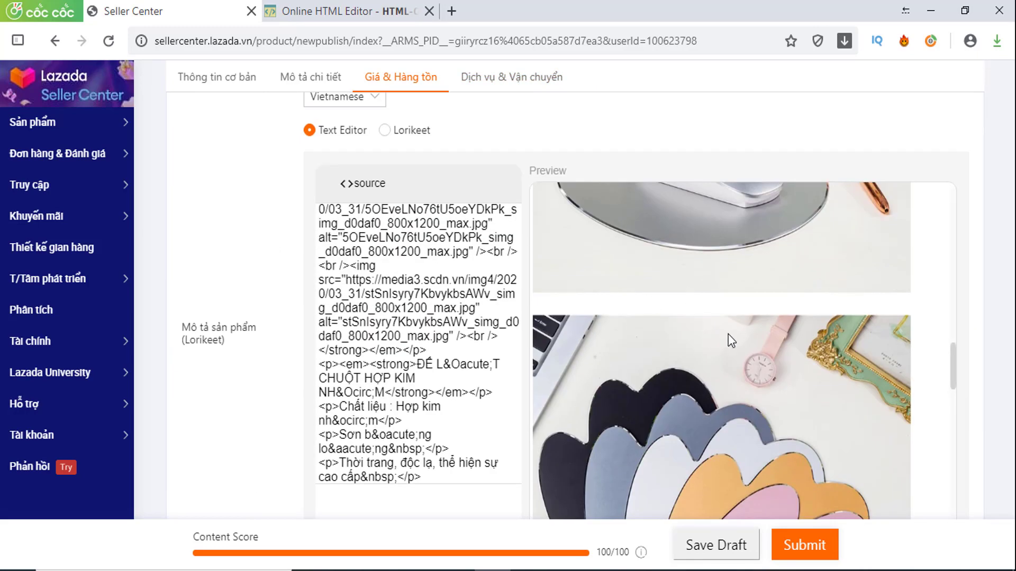
scroll(728, 334, "up", 10)
scroll(783, 339, "up", 3)
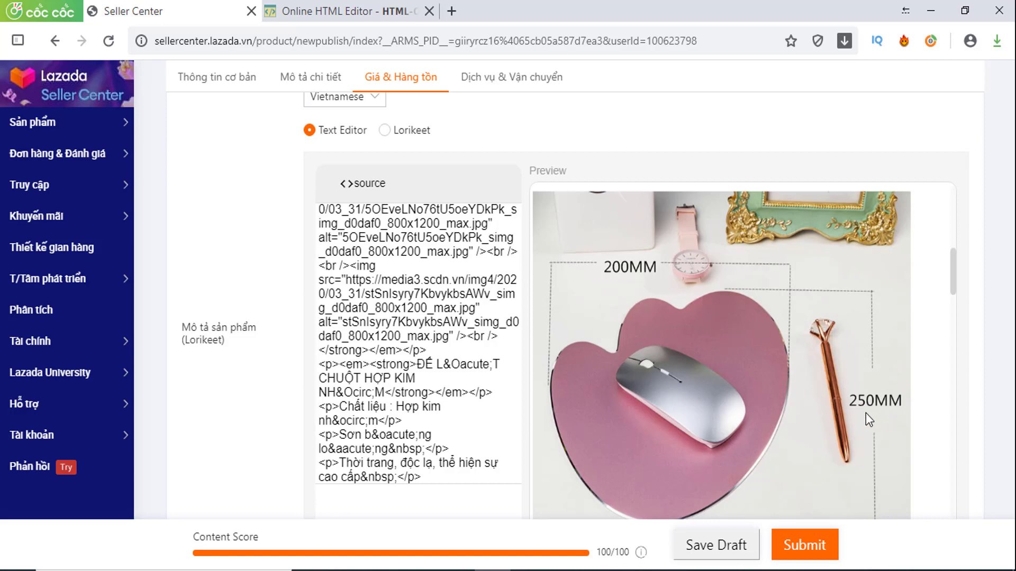
scroll(785, 403, "down", 15)
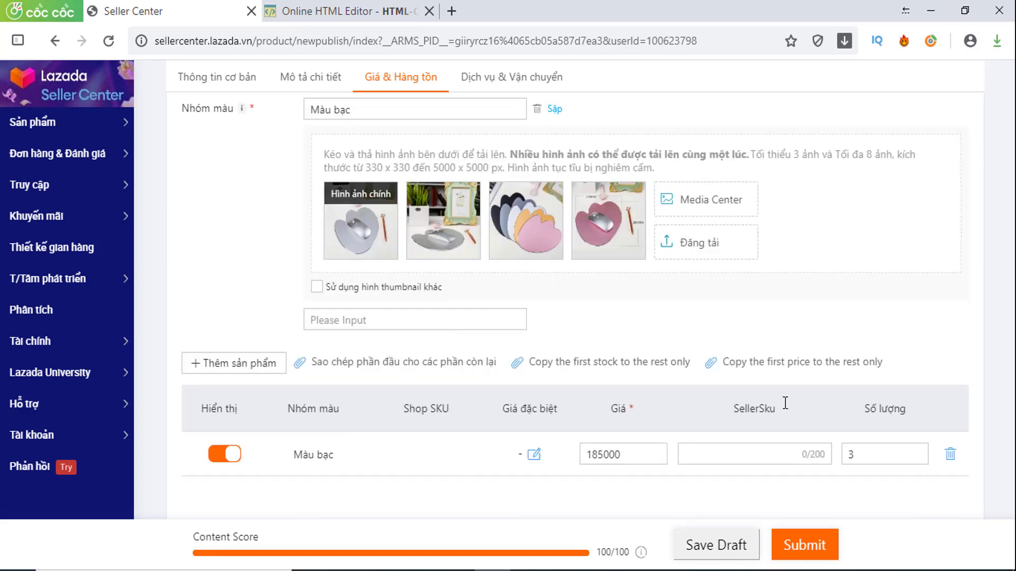
scroll(785, 403, "down", 7)
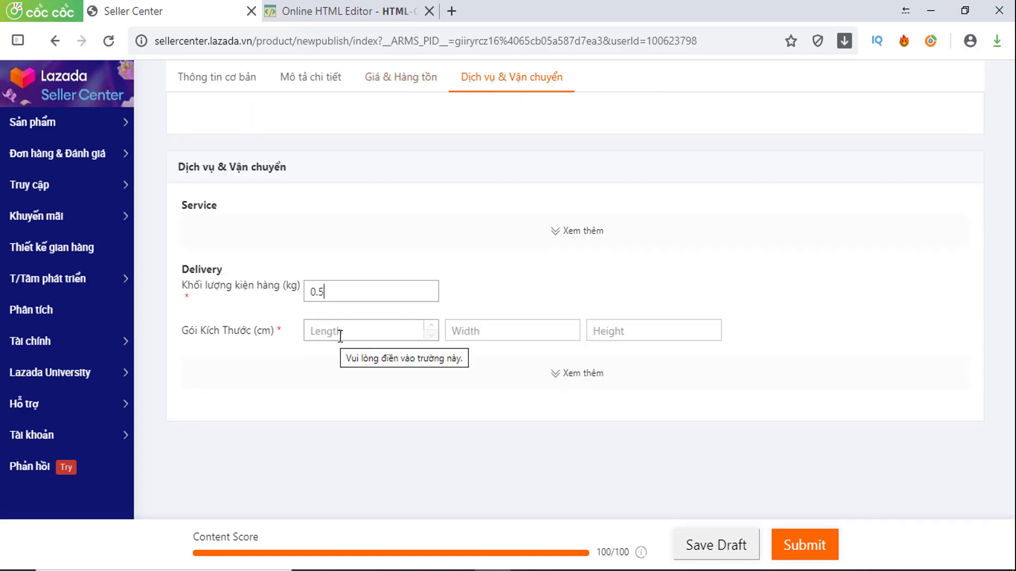
left_click(341, 335)
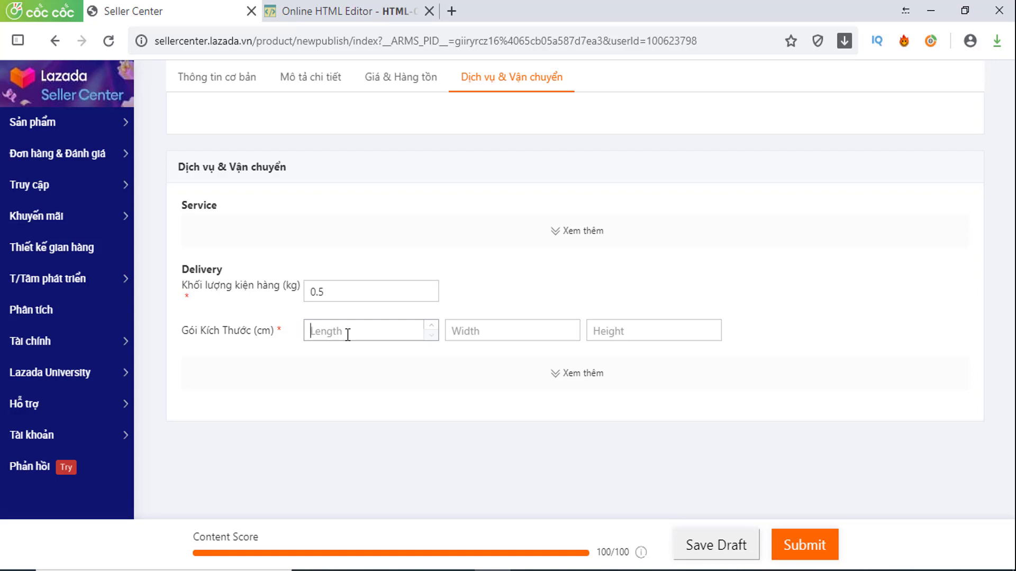
type("27")
left_click(476, 332)
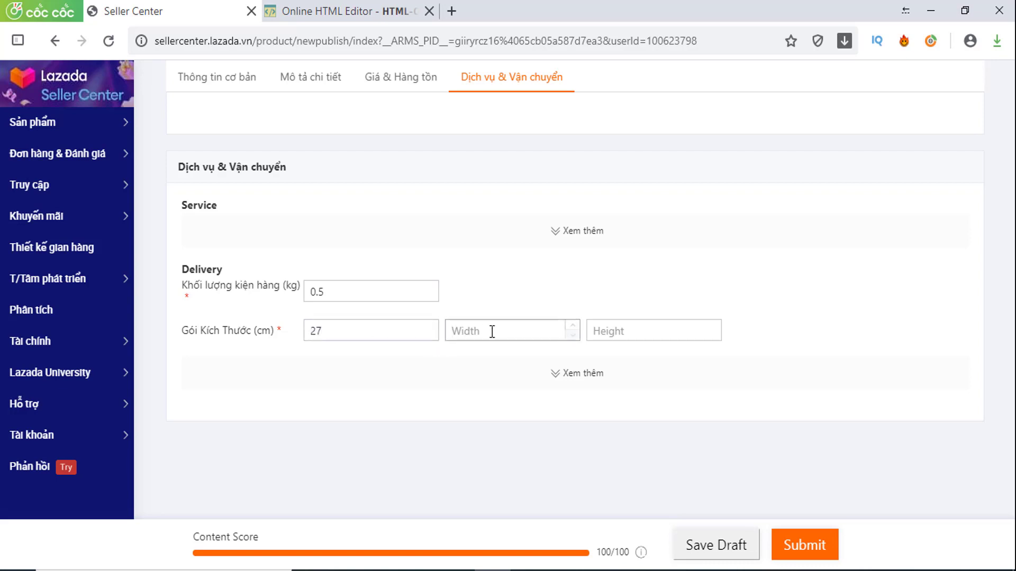
type("32")
left_click(624, 331)
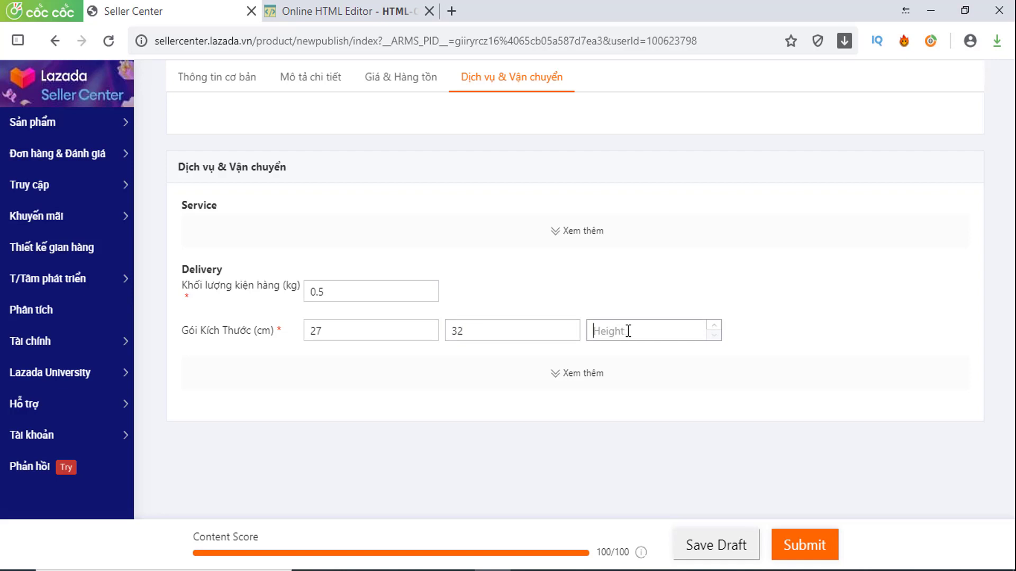
type("5")
Review the content score criteria and submit the mouse pad listing.
mouse_move(639, 557)
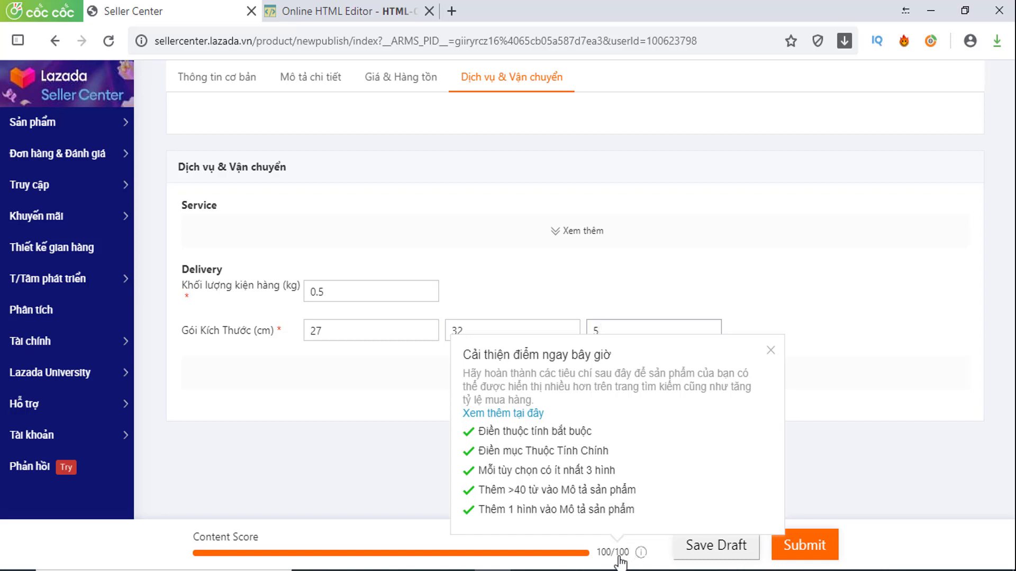
left_click(369, 453)
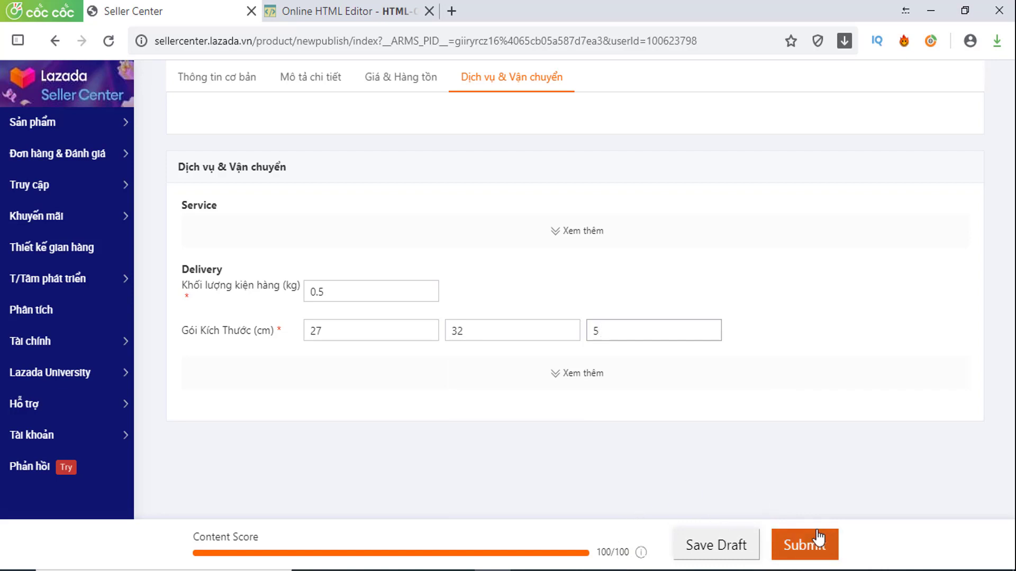
left_click(801, 547)
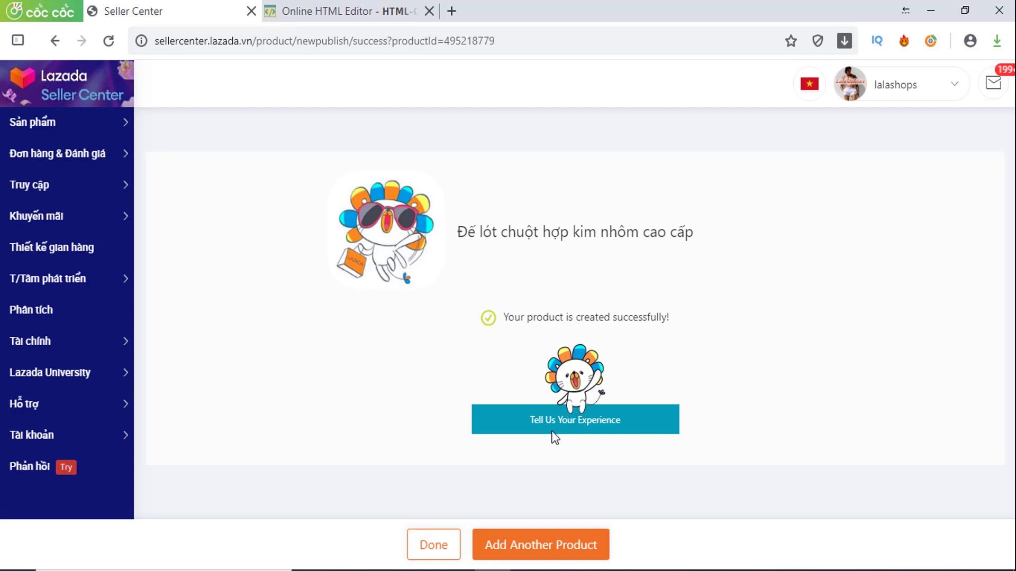
View and close the seller experience survey, and finish the product creation to return to the product overview.
left_click(579, 423)
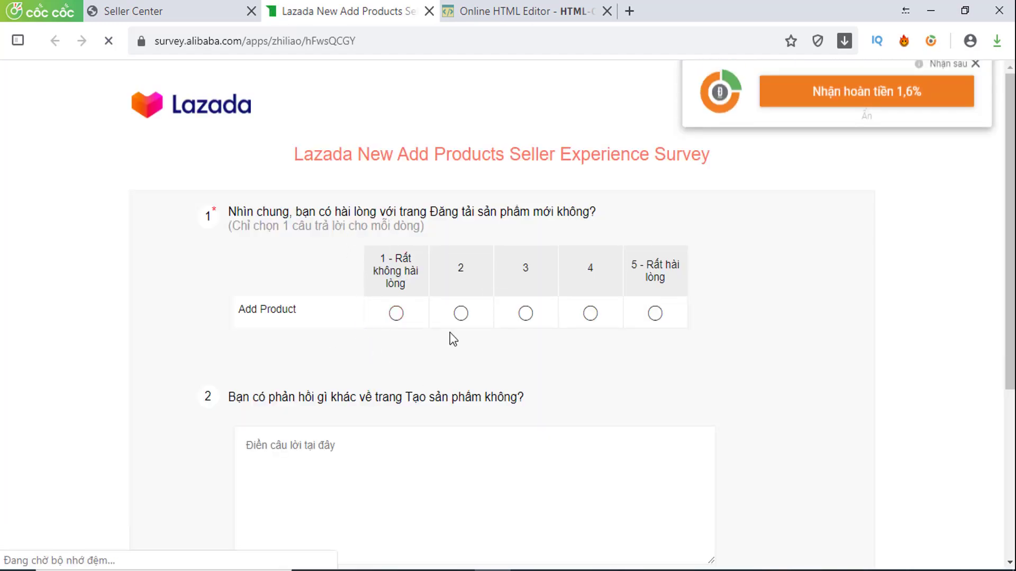
left_click(429, 11)
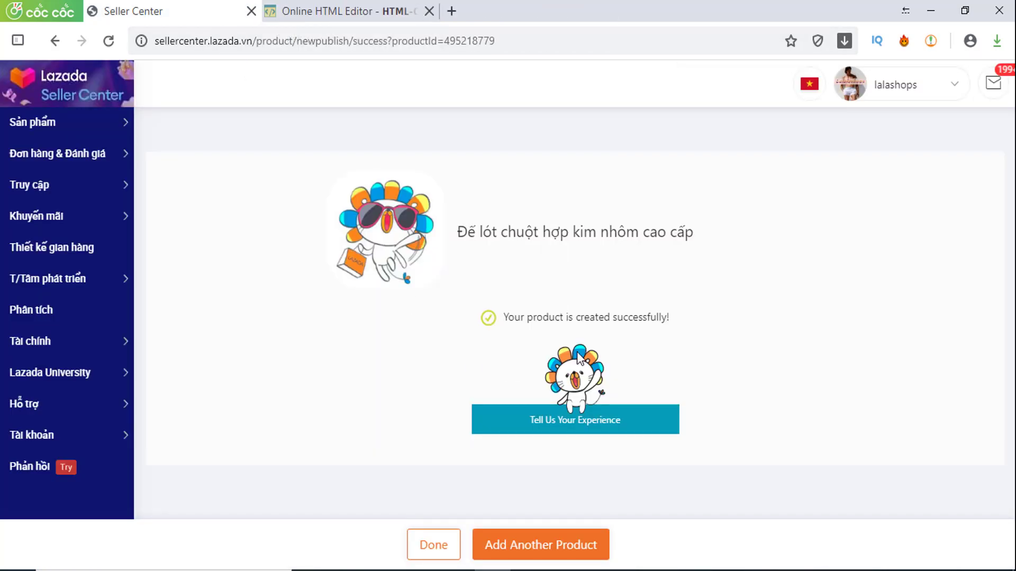
left_click(431, 548)
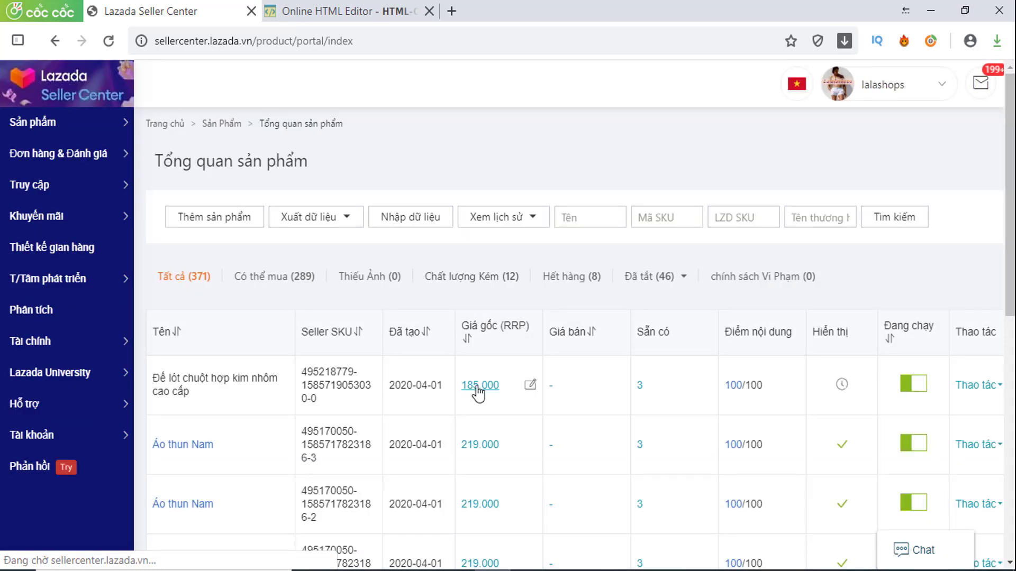
Examine the new mouse pad's display status (Hiển thị) and the other products in the product overview.
scroll(466, 384, "down", 2)
mouse_move(843, 312)
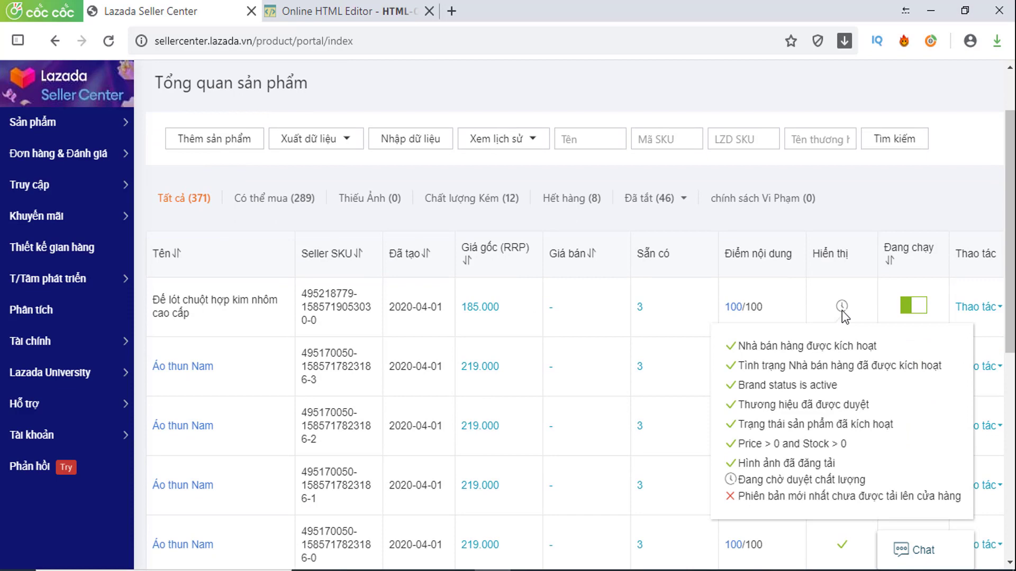
scroll(550, 335, "down", 3)
mouse_move(201, 214)
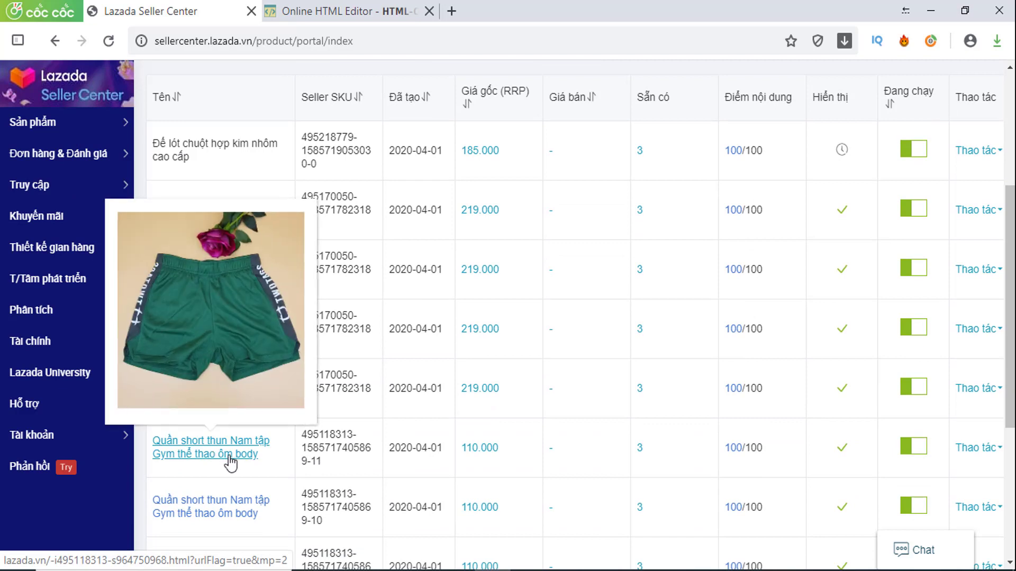
scroll(624, 353, "up", 2)
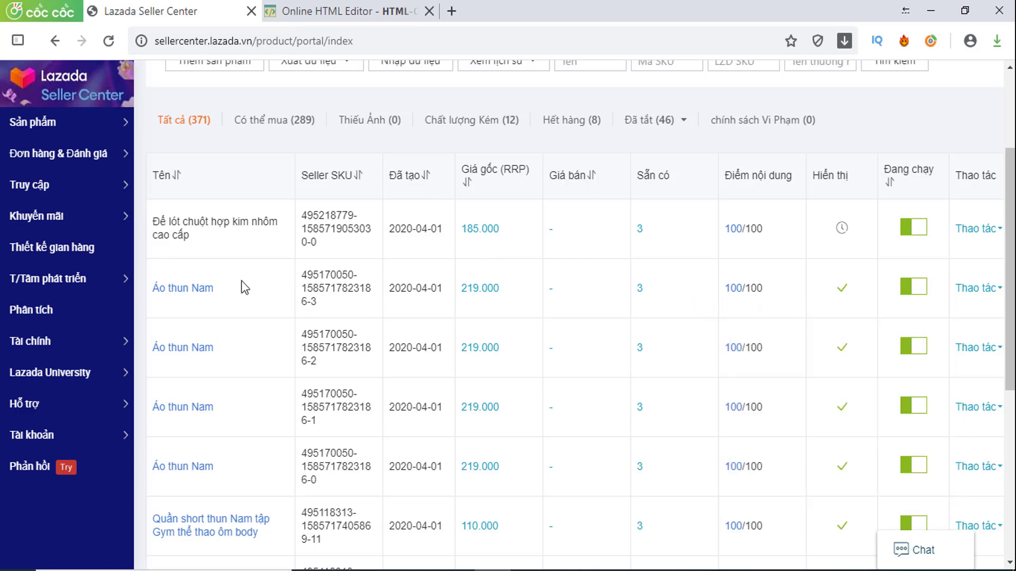
View the live product page of Áo thun Nam and browse the lalashops storefront, and return to the product overview.
left_click(202, 288)
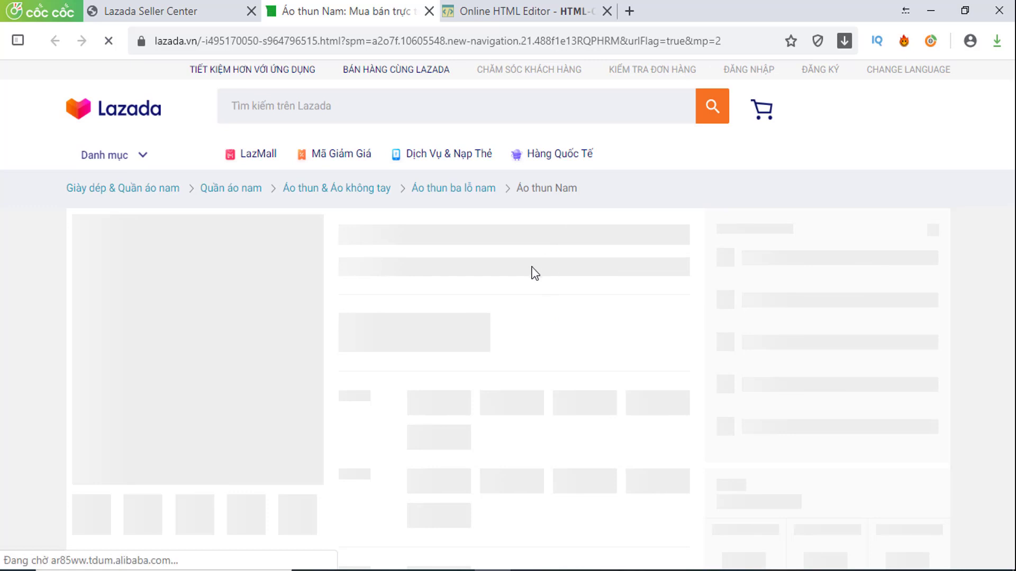
scroll(532, 280, "down", 2)
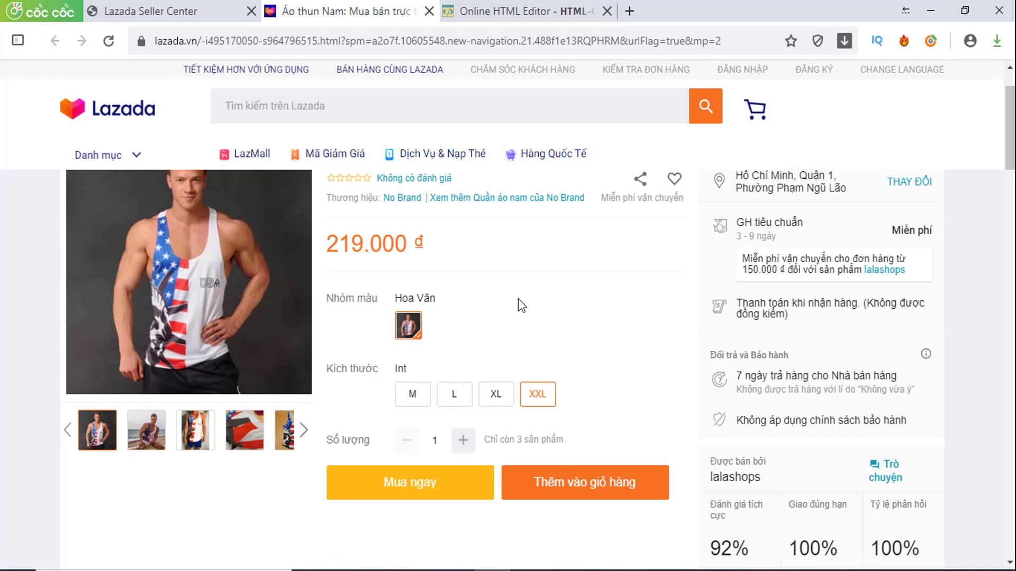
scroll(518, 298, "down", 3)
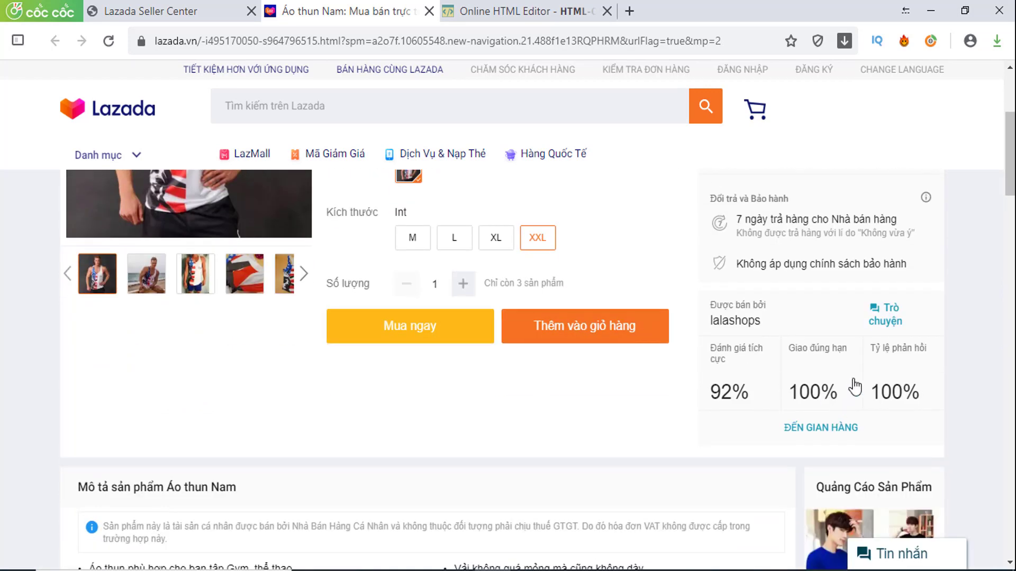
left_click(814, 429)
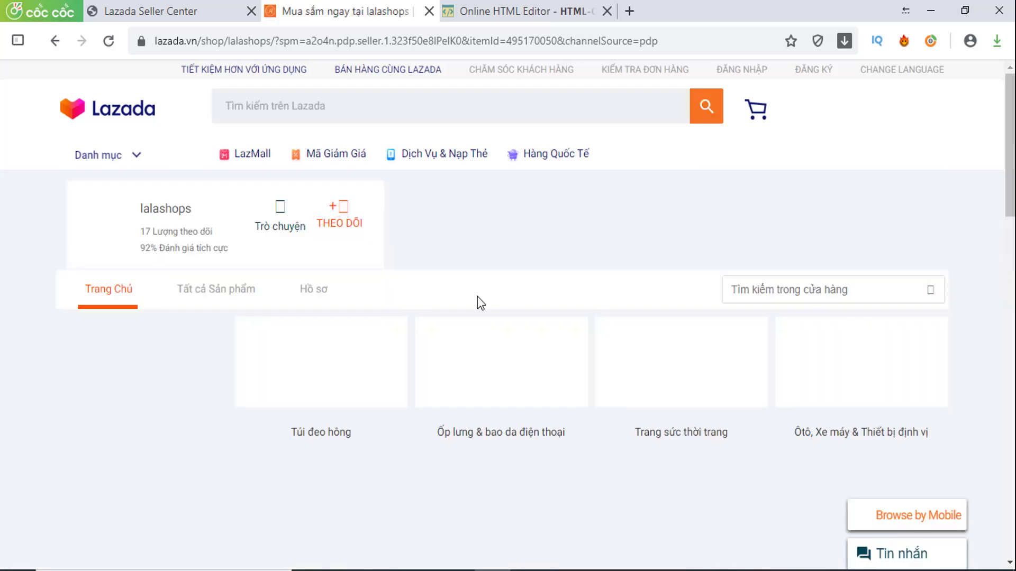
scroll(474, 297, "down", 8)
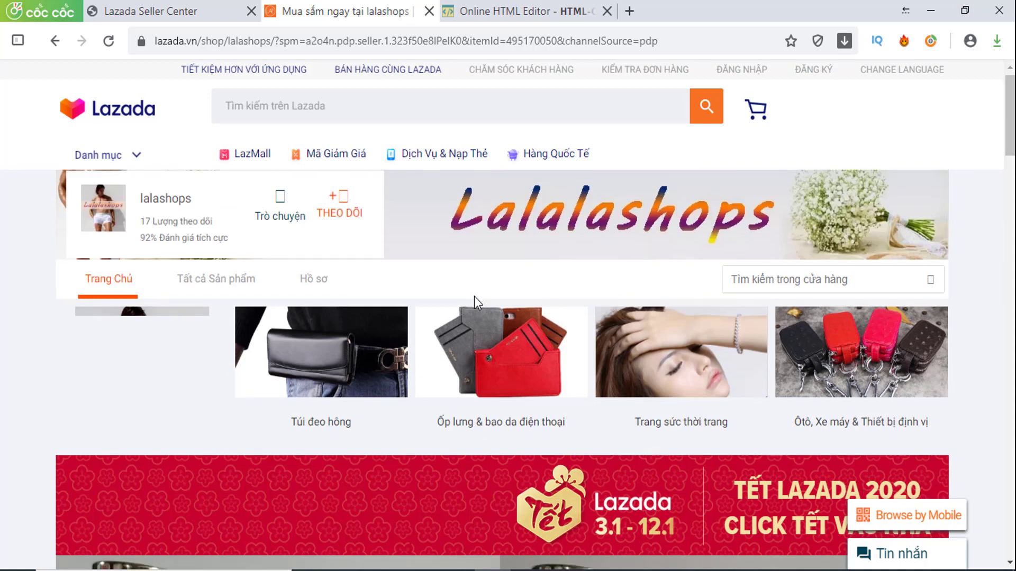
scroll(474, 297, "down", 10)
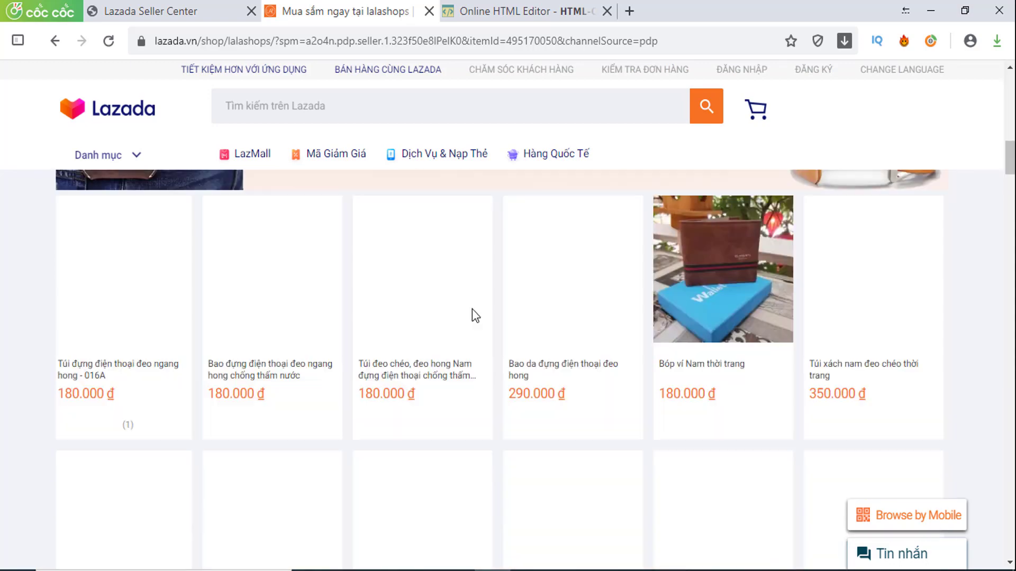
scroll(481, 336, "up", 5)
scroll(483, 336, "up", 4)
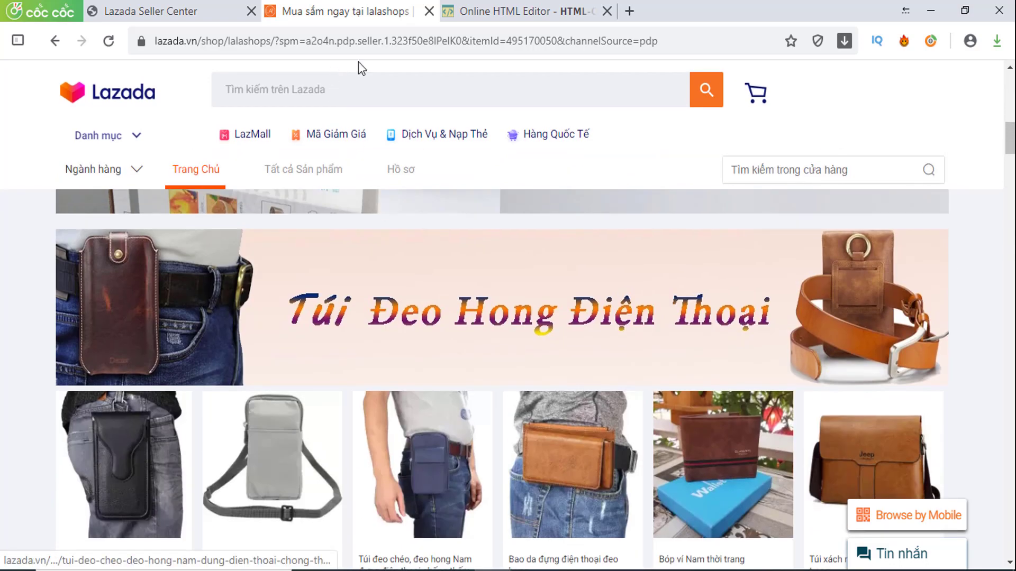
left_click(429, 12)
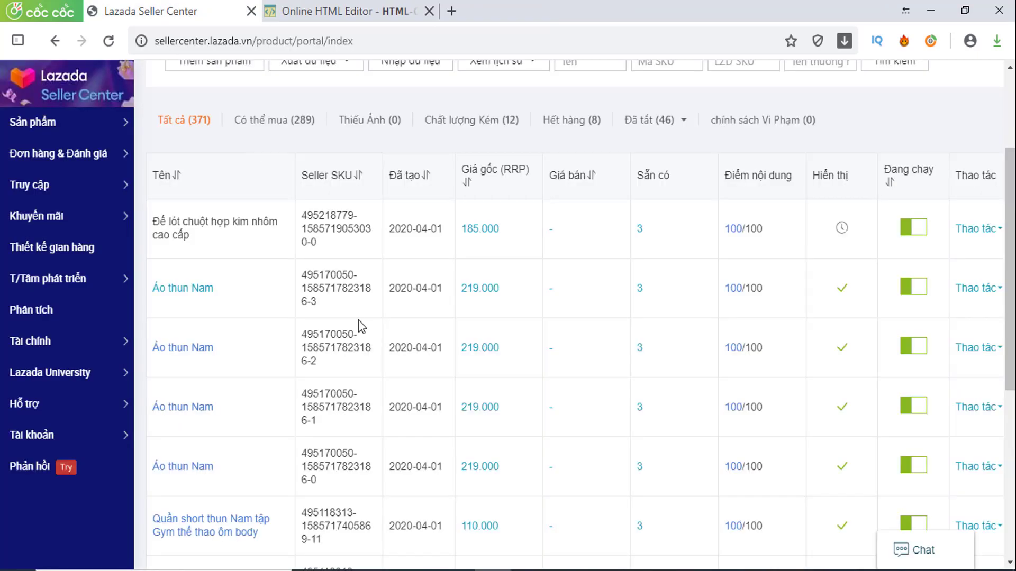
scroll(481, 373, "up", 3)
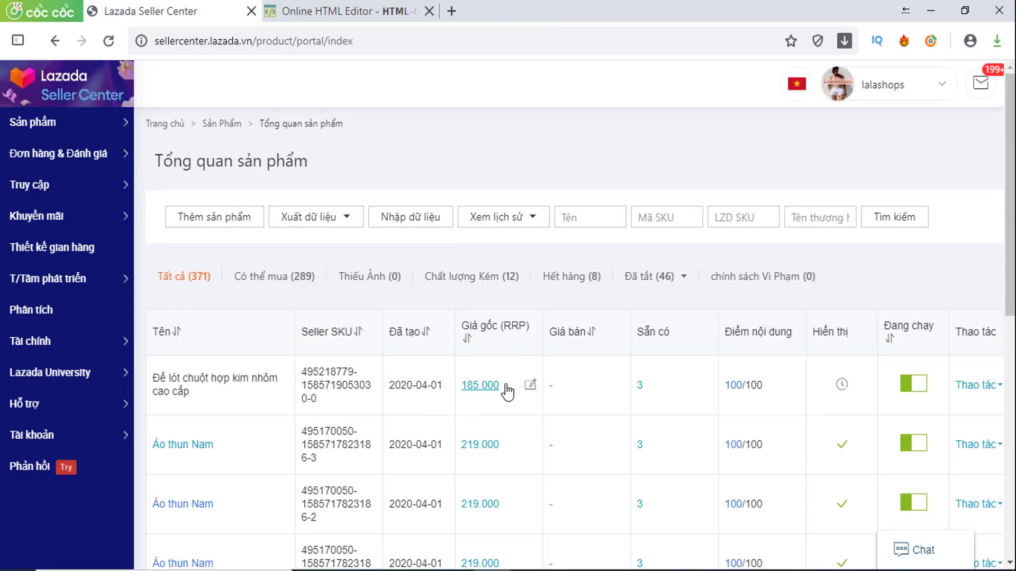
scroll(558, 386, "down", 3)
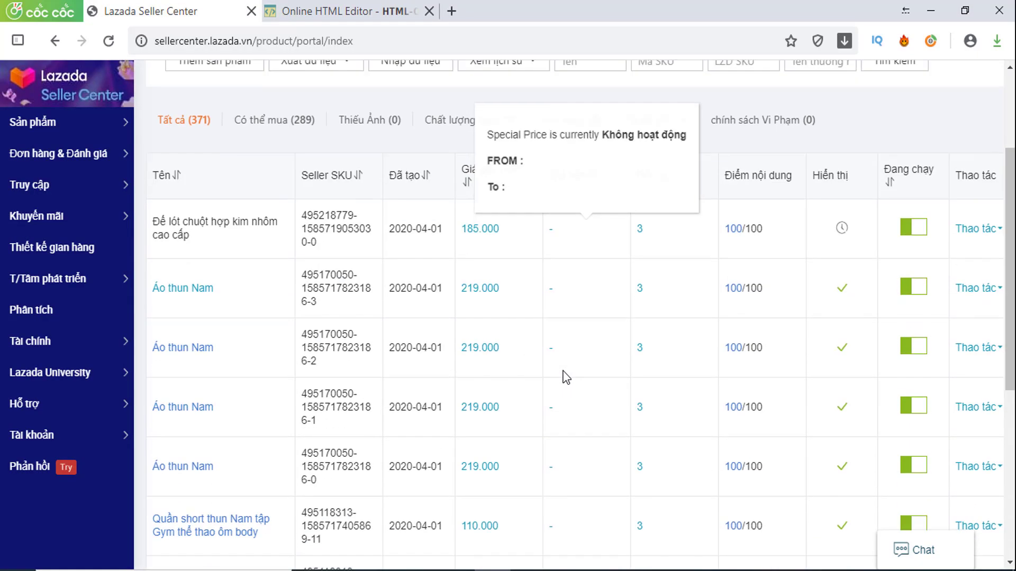
scroll(224, 406, "down", 3)
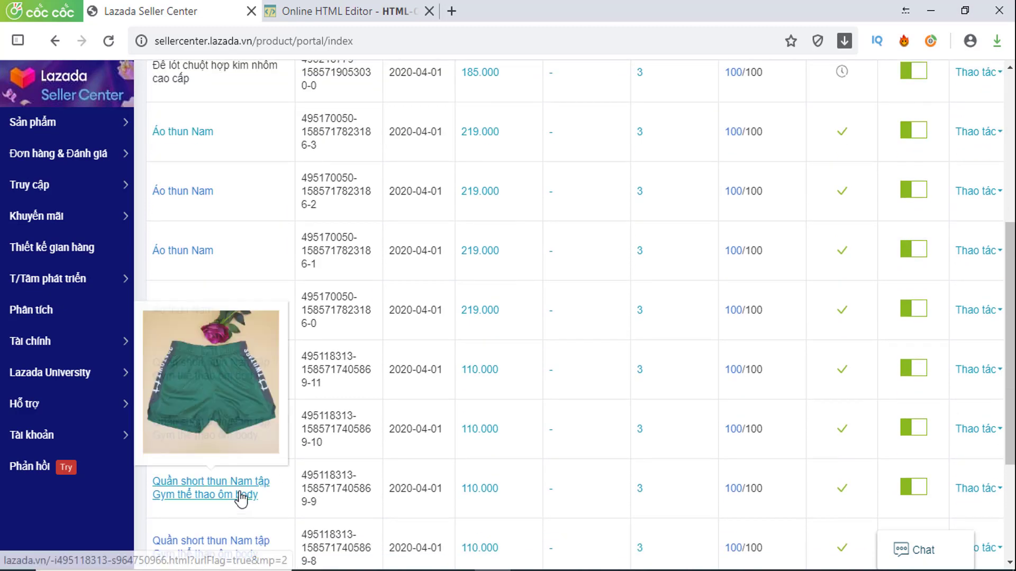
scroll(446, 339, "up", 3)
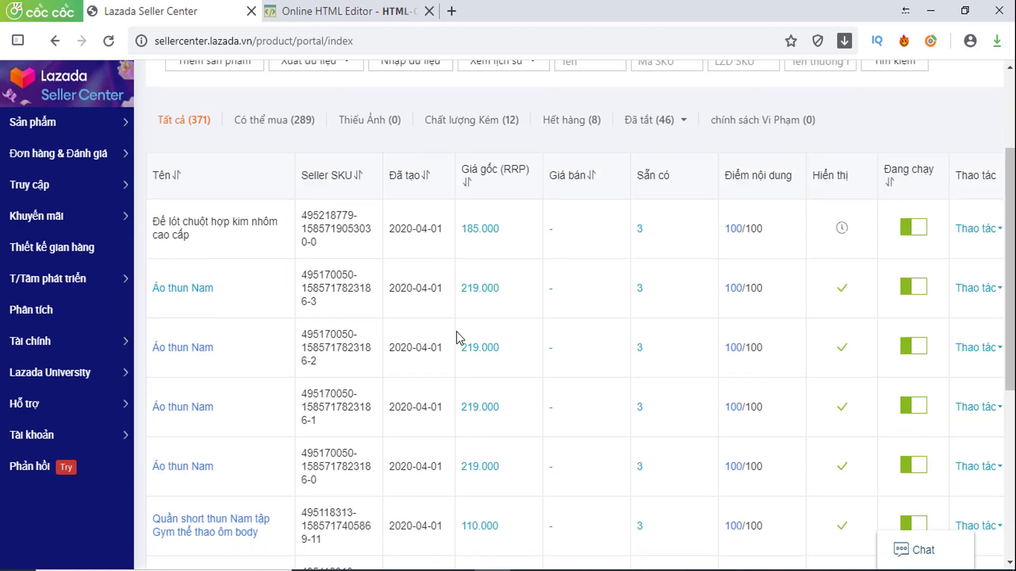
scroll(456, 339, "up", 3)
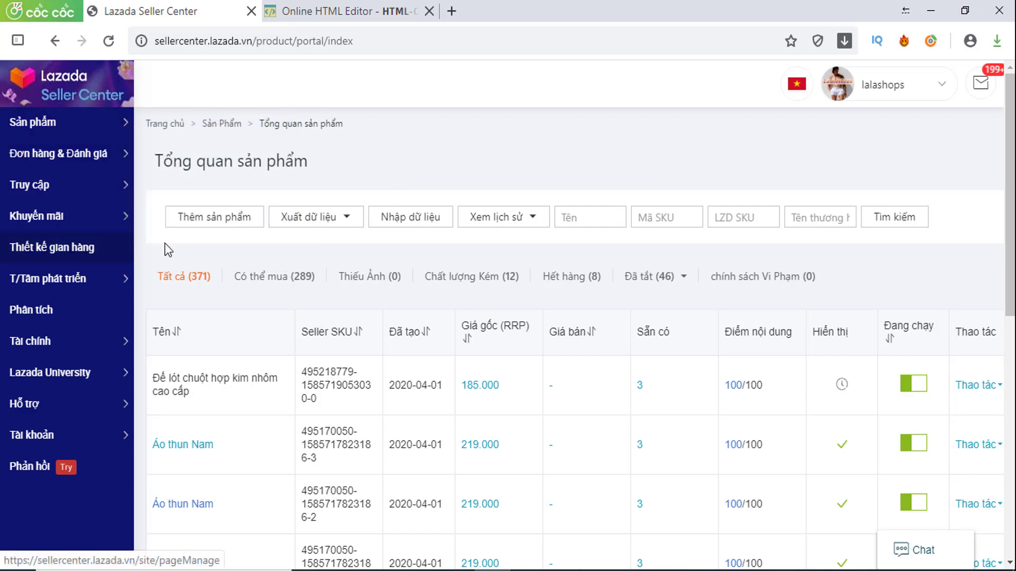
Open the store design editor (Thiết kế gian hàng) and switch the homepage design to the PC version.
left_click(46, 249)
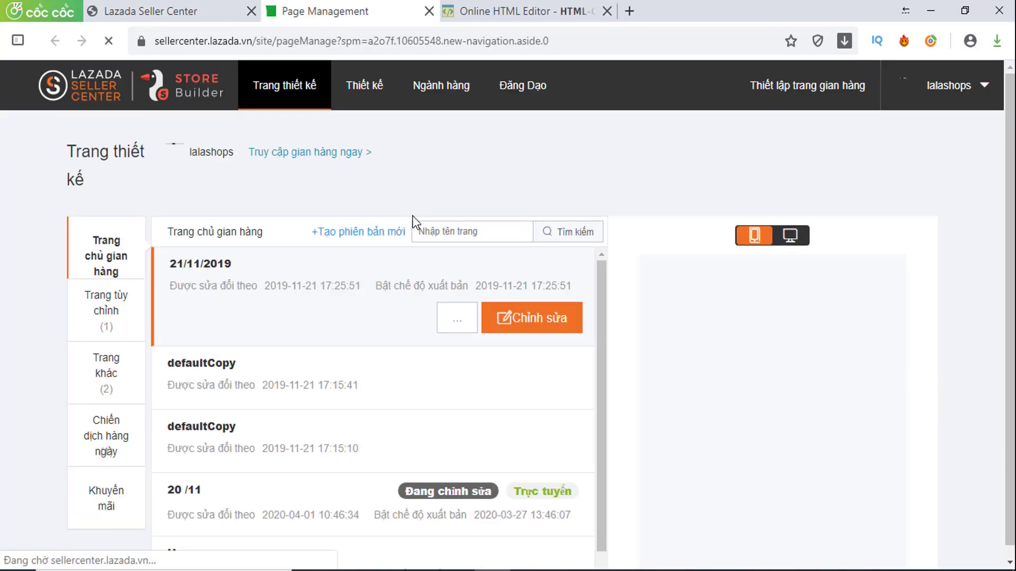
left_click(377, 91)
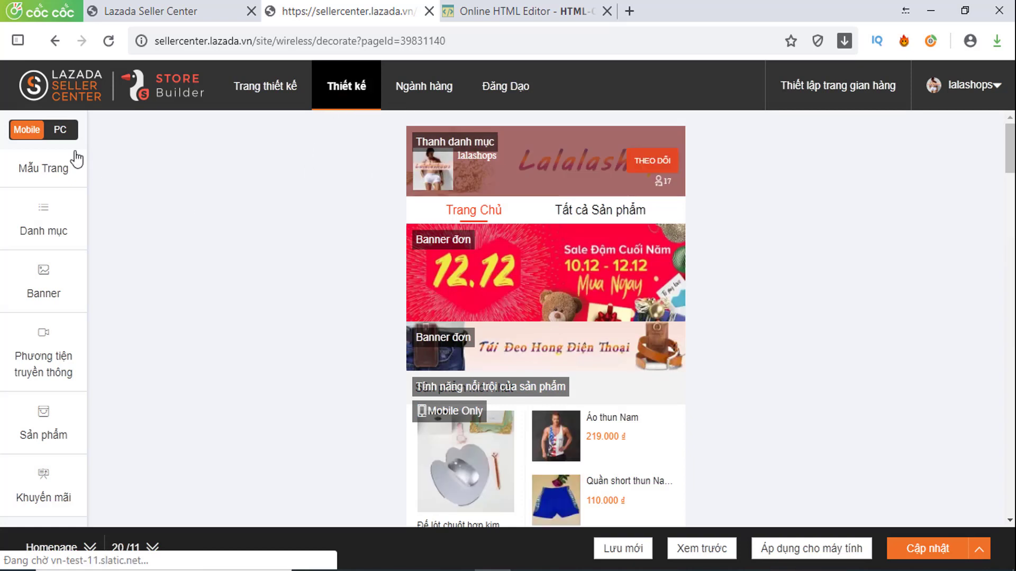
left_click(61, 132)
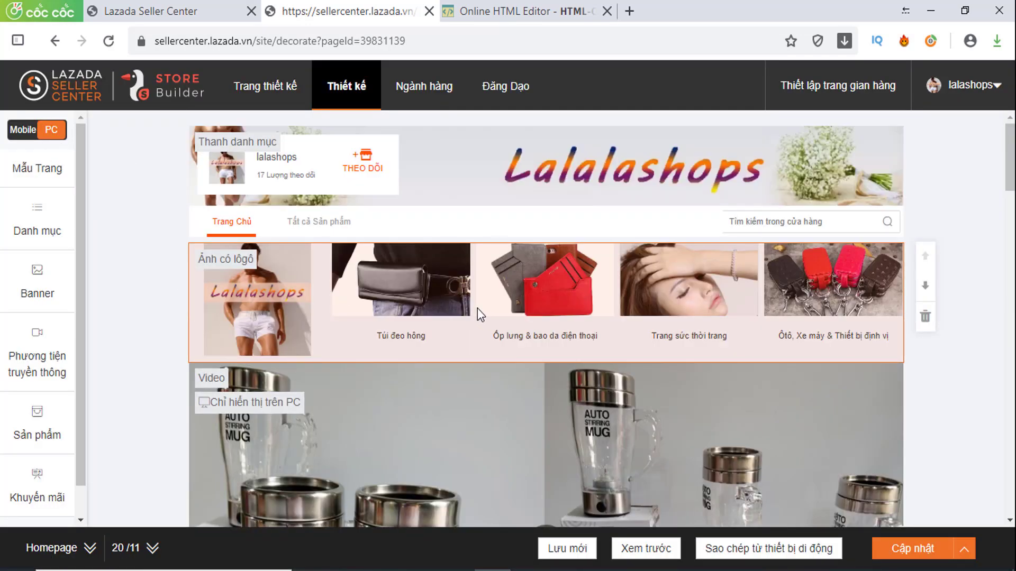
Examine the banners and product sections of the PC homepage design from the header down to the Thời Trang Nam section.
scroll(453, 310, "down", 1)
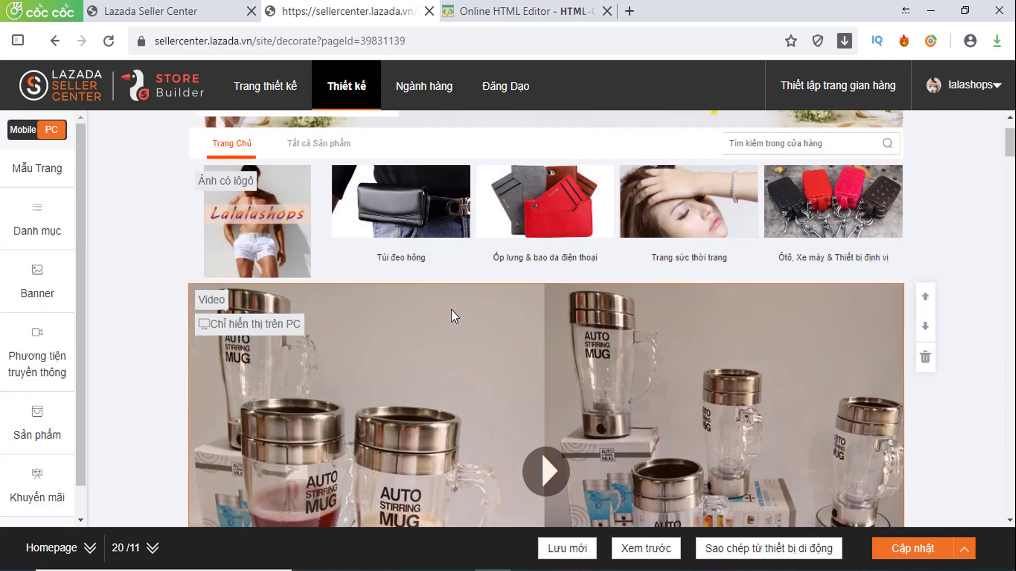
scroll(451, 311, "up", 1)
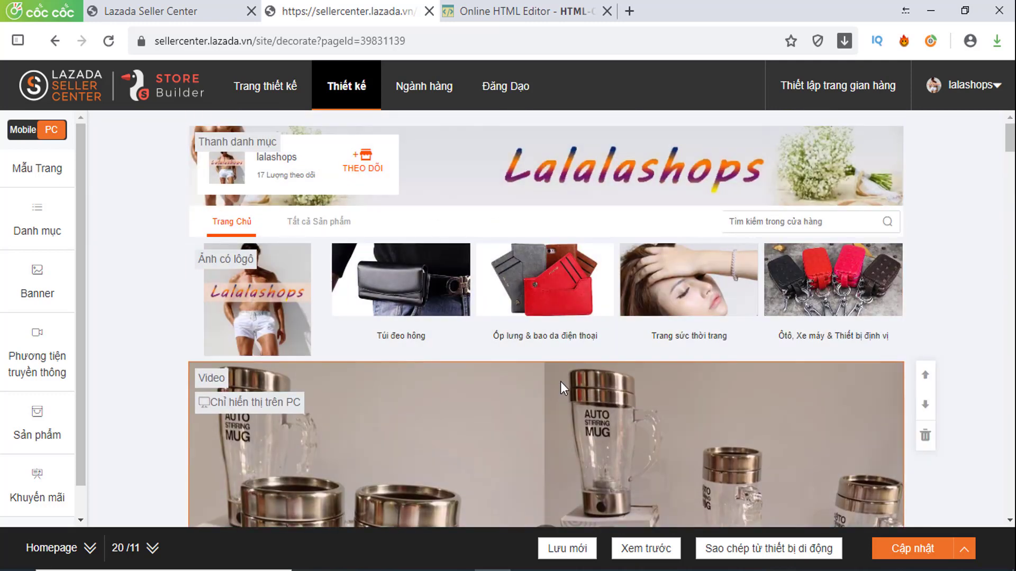
scroll(542, 391, "down", 12)
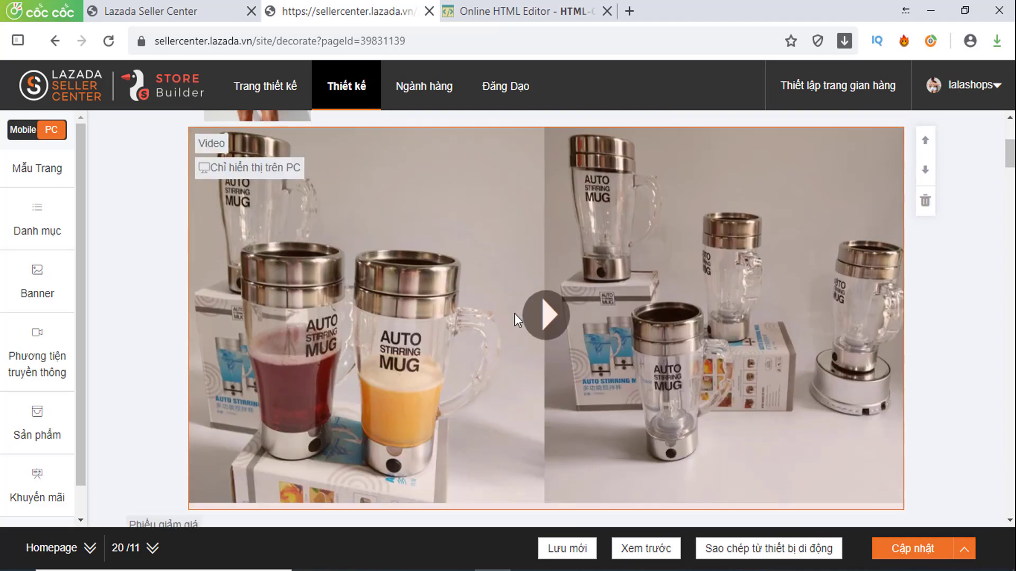
scroll(519, 308, "down", 1)
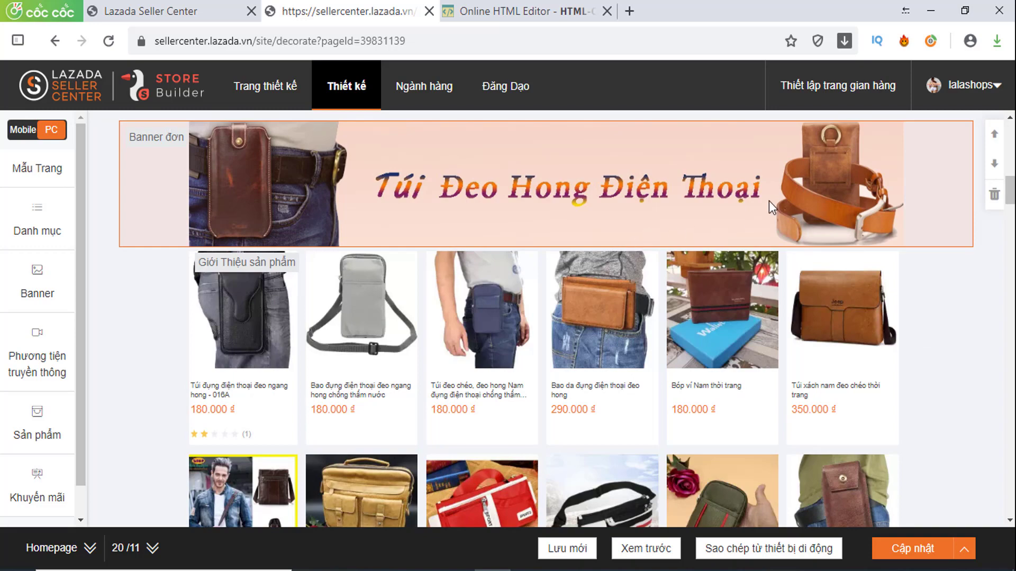
scroll(442, 293, "down", 1)
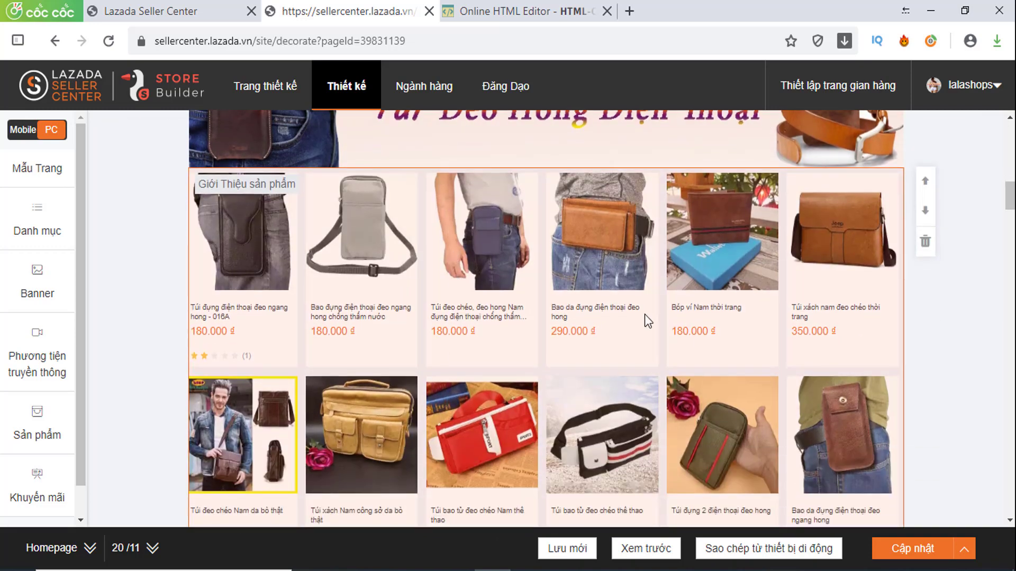
scroll(598, 313, "down", 7)
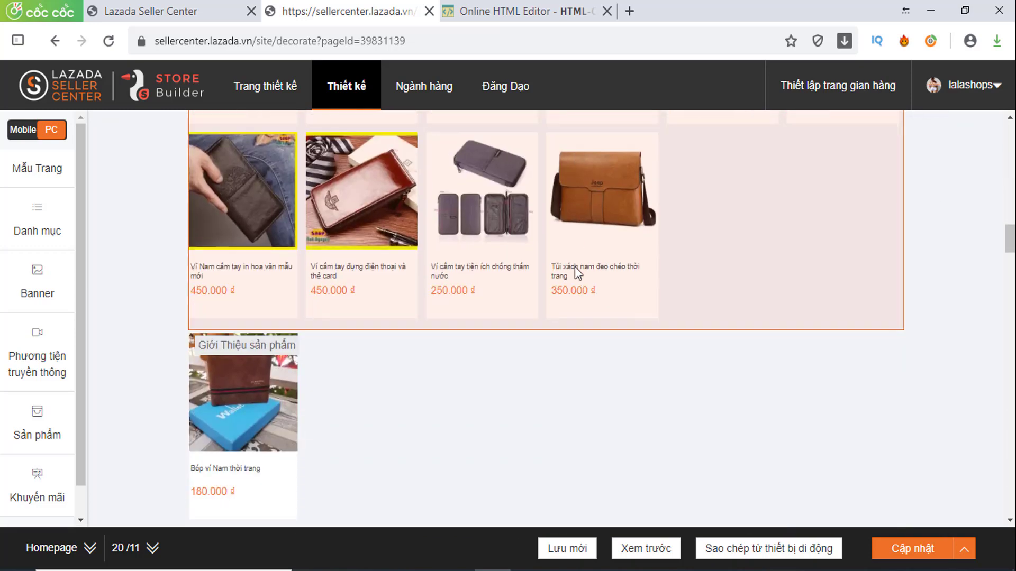
scroll(575, 266, "down", 6)
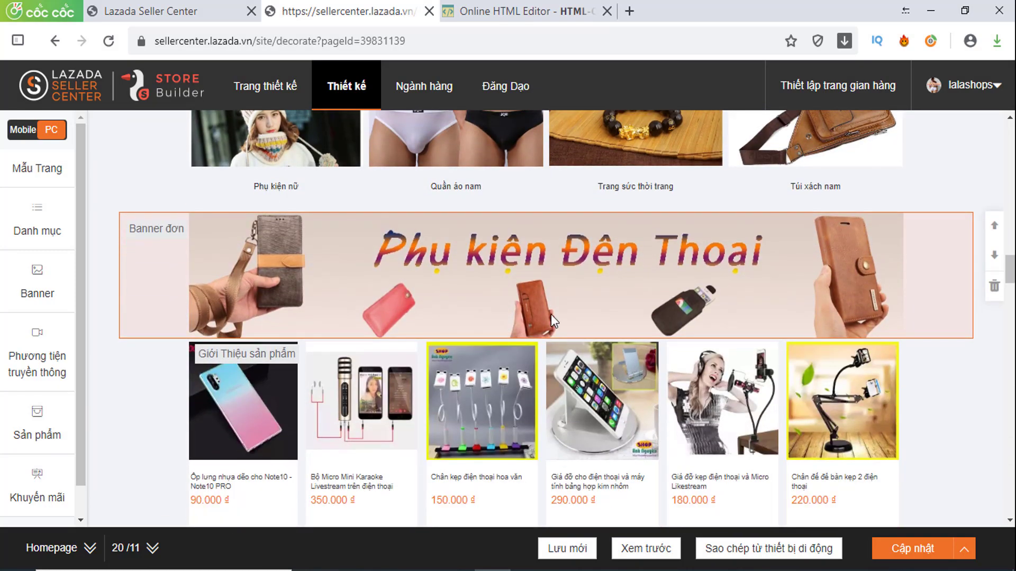
scroll(530, 302, "down", 5)
scroll(582, 281, "down", 13)
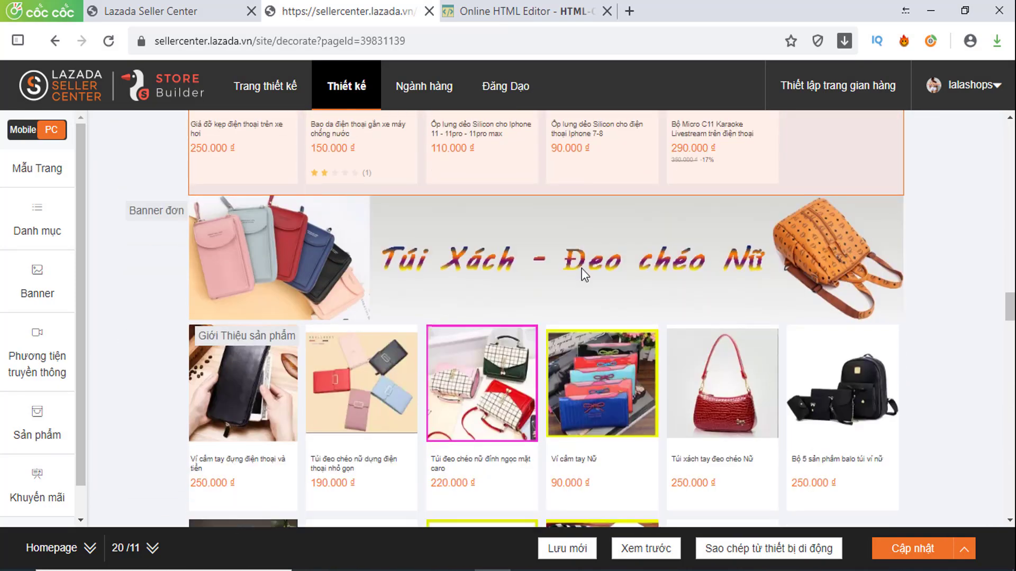
scroll(523, 261, "down", 6)
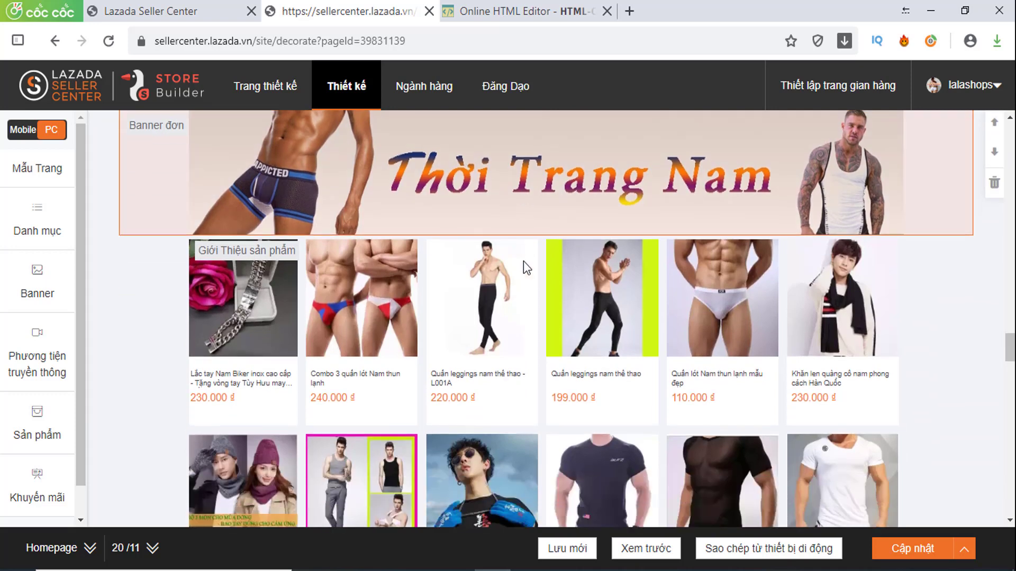
scroll(550, 232, "up", 3)
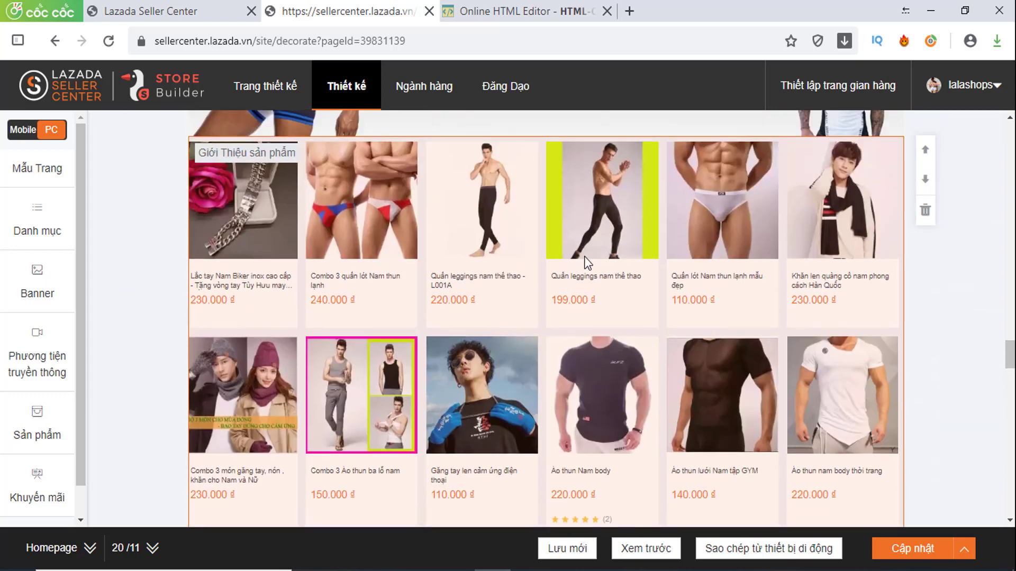
scroll(584, 256, "up", 1)
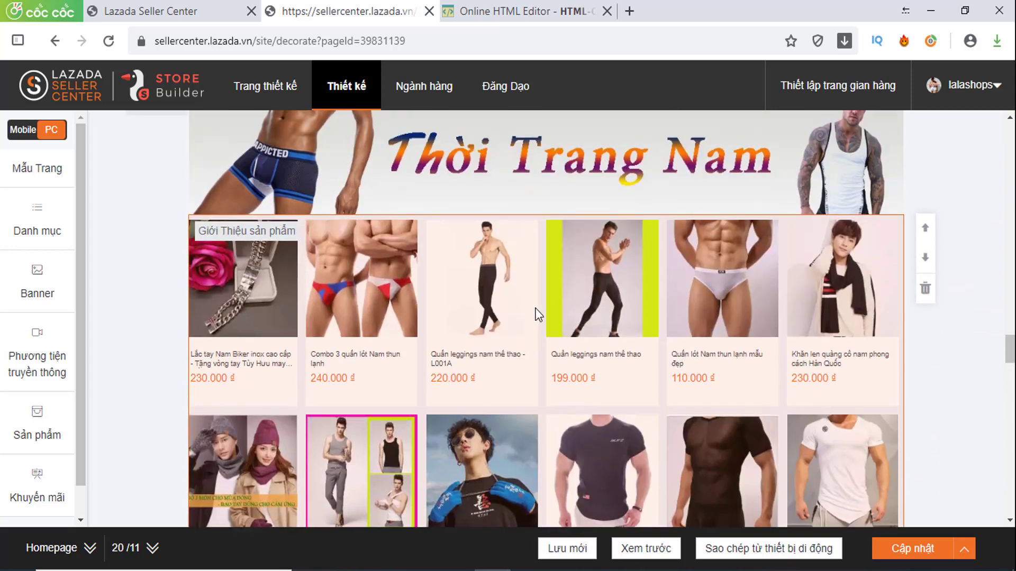
Add the 219.000 ₫ Áo thun Nam to the second product block under the Thời Trang Nam banner and save the block.
scroll(536, 309, "down", 3)
scroll(557, 323, "down", 3)
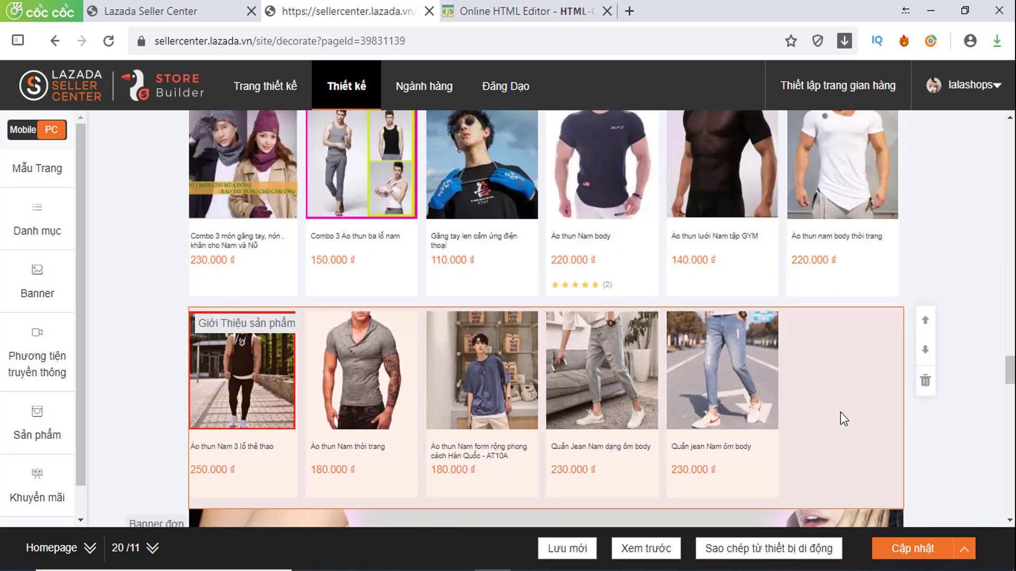
left_click(840, 412)
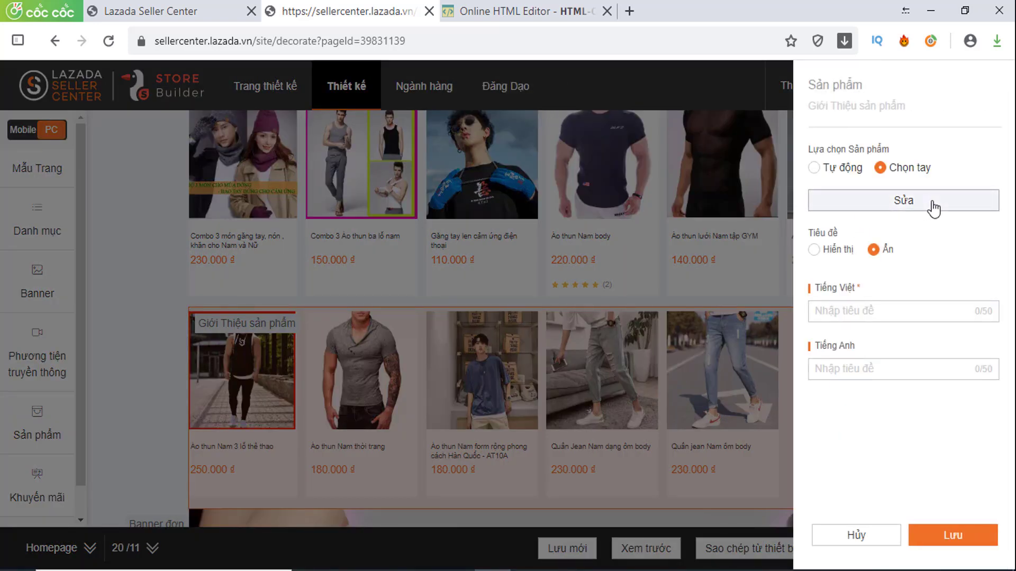
left_click(908, 204)
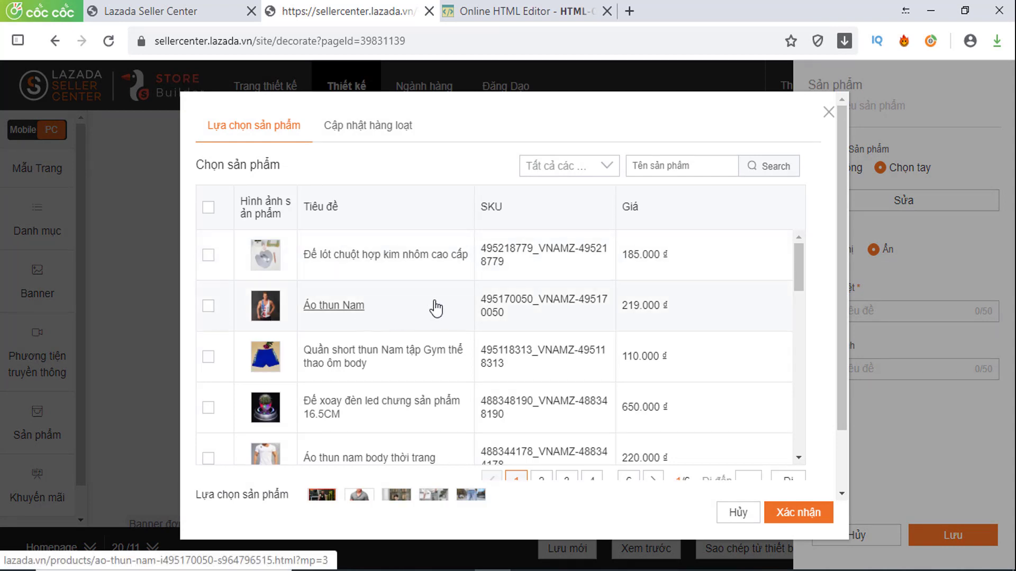
left_click(209, 306)
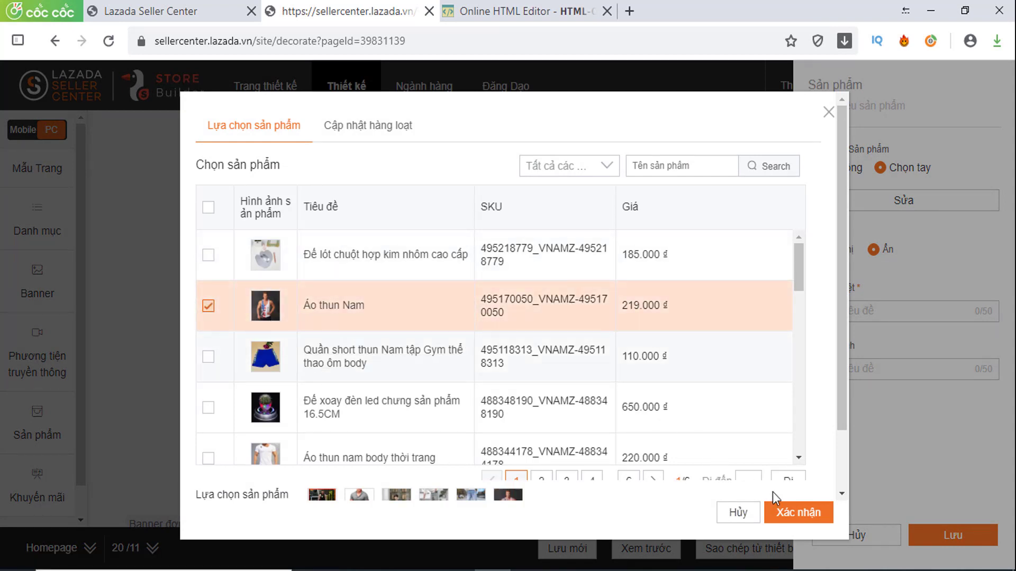
left_click(800, 514)
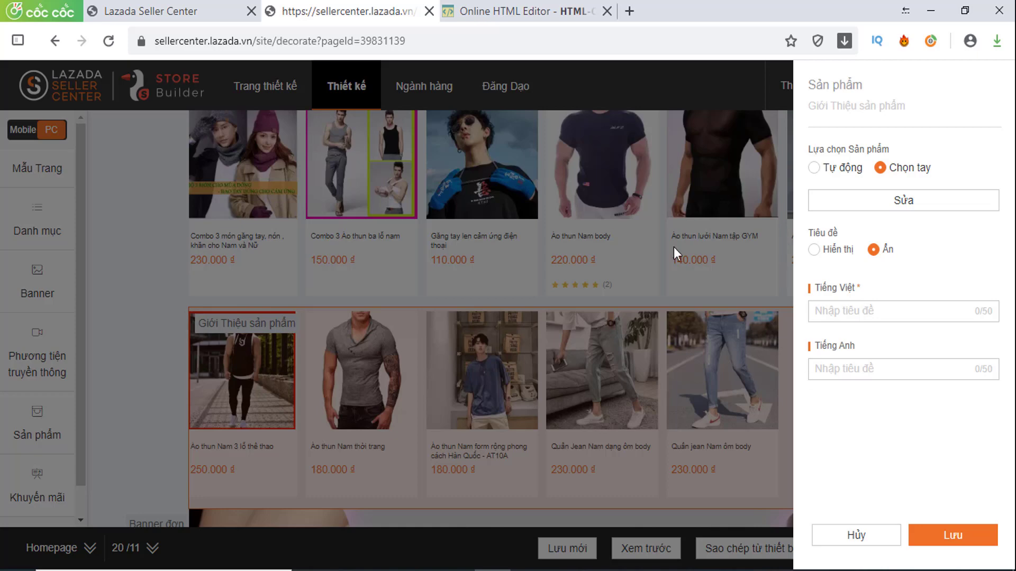
left_click(951, 537)
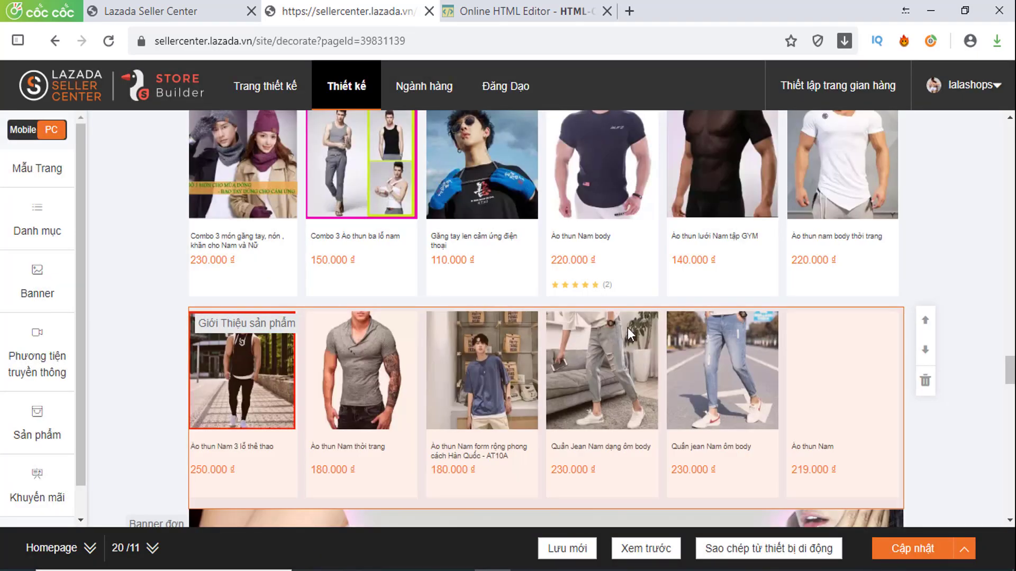
Check the product blocks between the Thời Trang Nam and Phụ kiện Thời Trang banners in the homepage design.
scroll(815, 389, "up", 3)
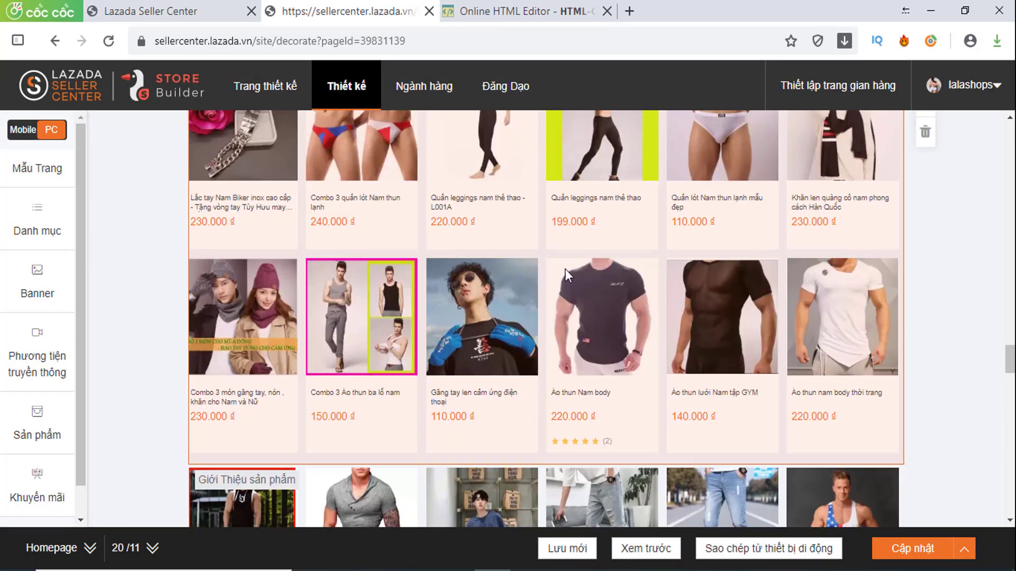
scroll(749, 377, "down", 5)
scroll(814, 395, "down", 2)
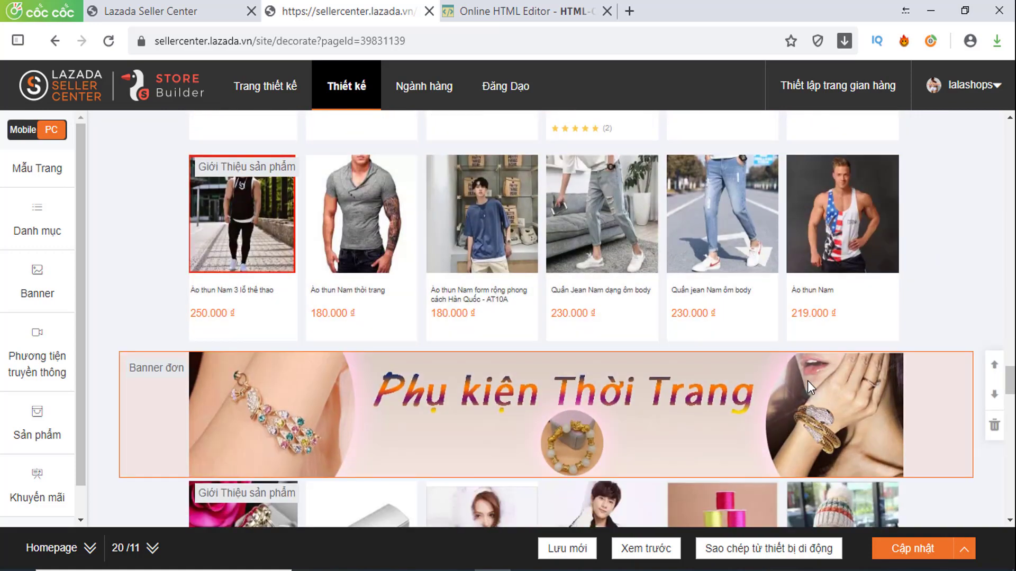
scroll(807, 380, "up", 2)
scroll(815, 318, "up", 8)
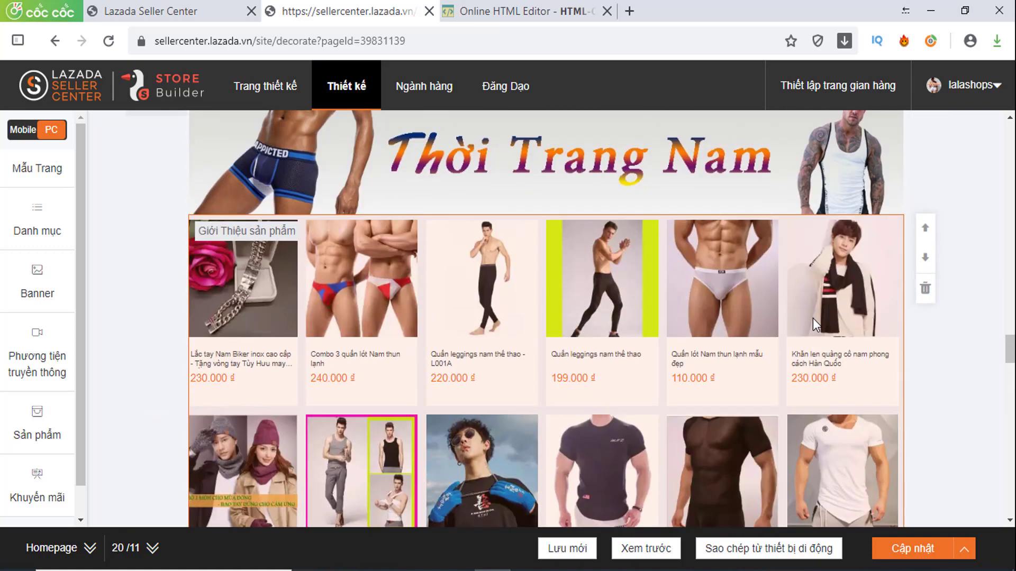
scroll(777, 328, "down", 4)
scroll(442, 254, "down", 6)
scroll(443, 254, "up", 7)
scroll(503, 254, "down", 3)
scroll(609, 365, "up", 2)
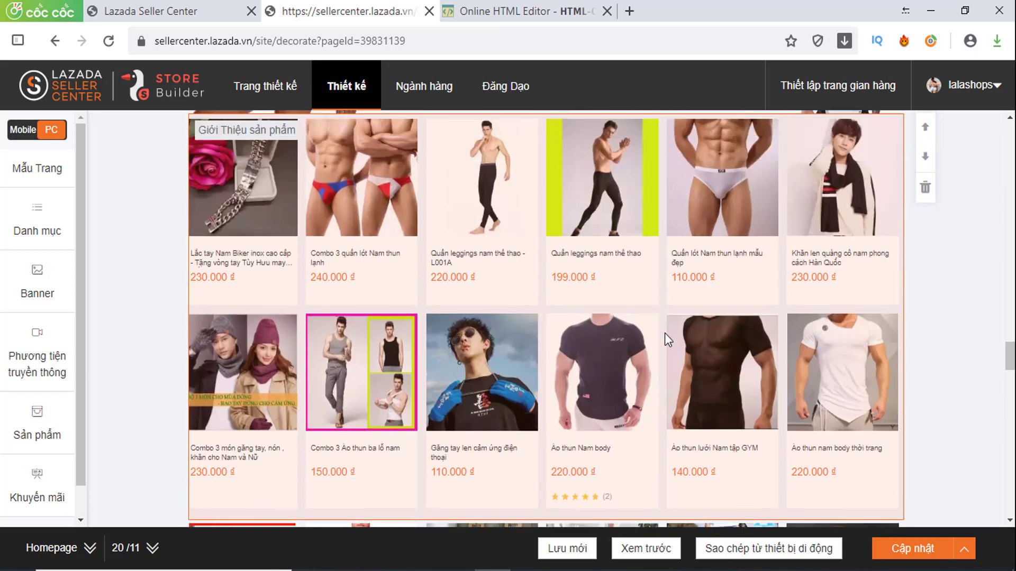
scroll(665, 332, "down", 7)
scroll(652, 304, "up", 8)
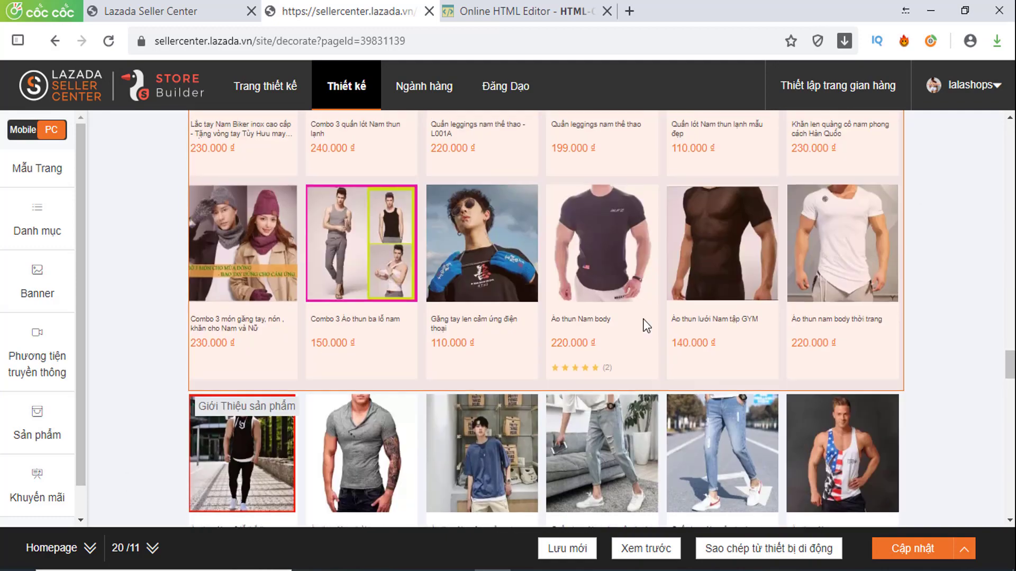
Add Quần short thun Nam tập Gym thể thao ôm body and Áo thun nam body thời trang to the block above the Phụ kiện Thời Trang banner and save it.
scroll(611, 304, "down", 3)
scroll(601, 301, "down", 6)
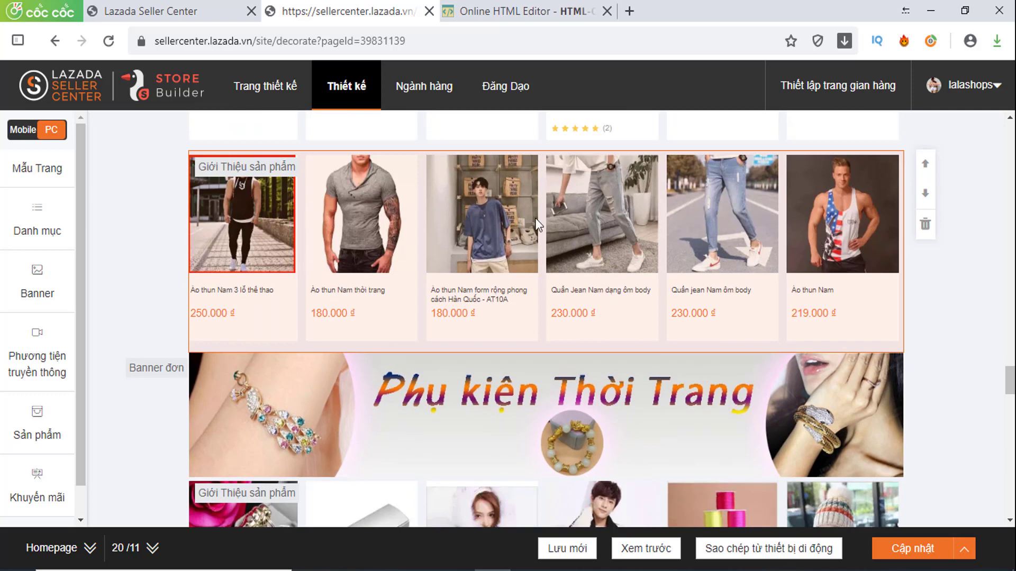
left_click(731, 226)
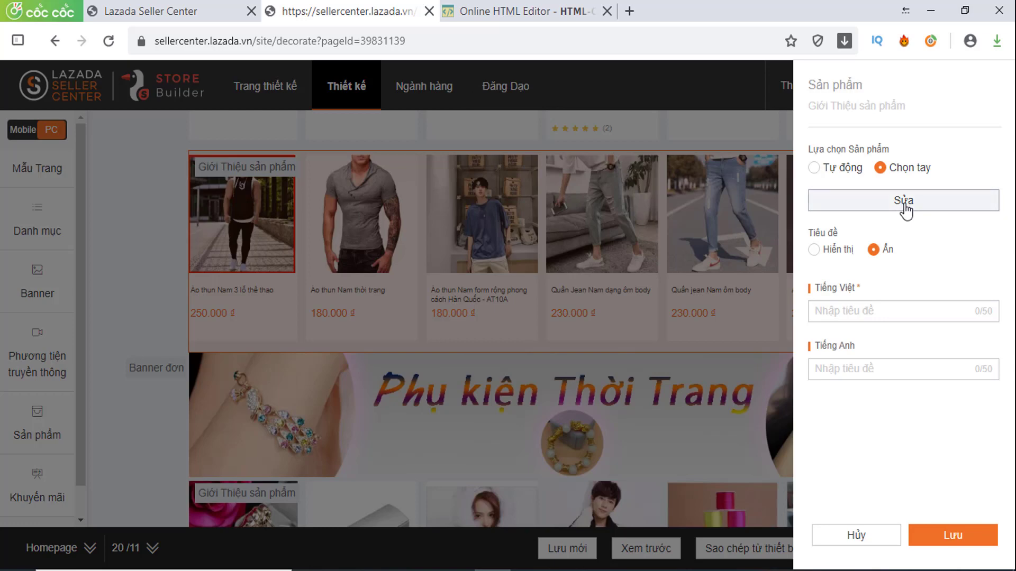
left_click(905, 206)
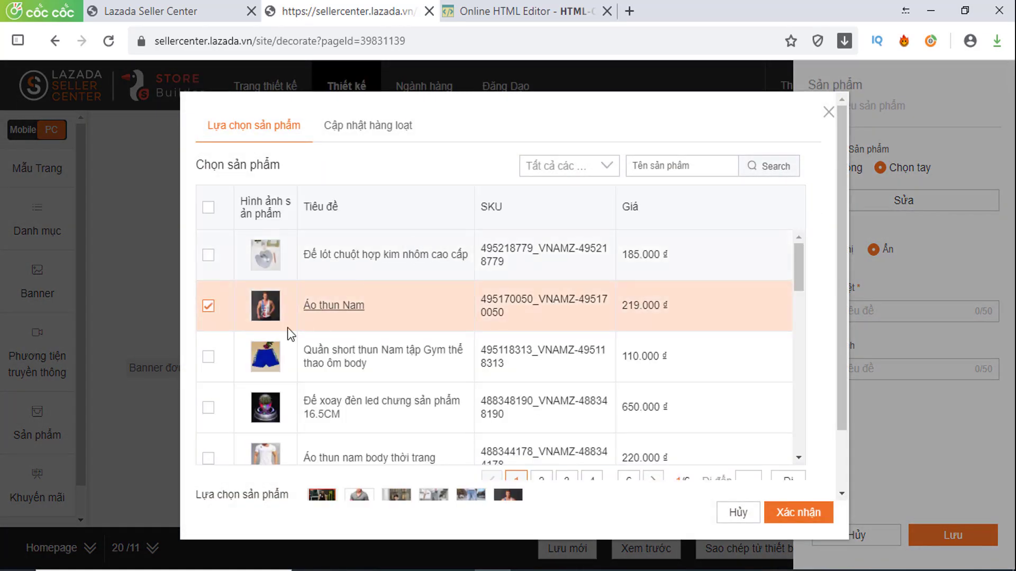
left_click(208, 357)
scroll(212, 370, "down", 2)
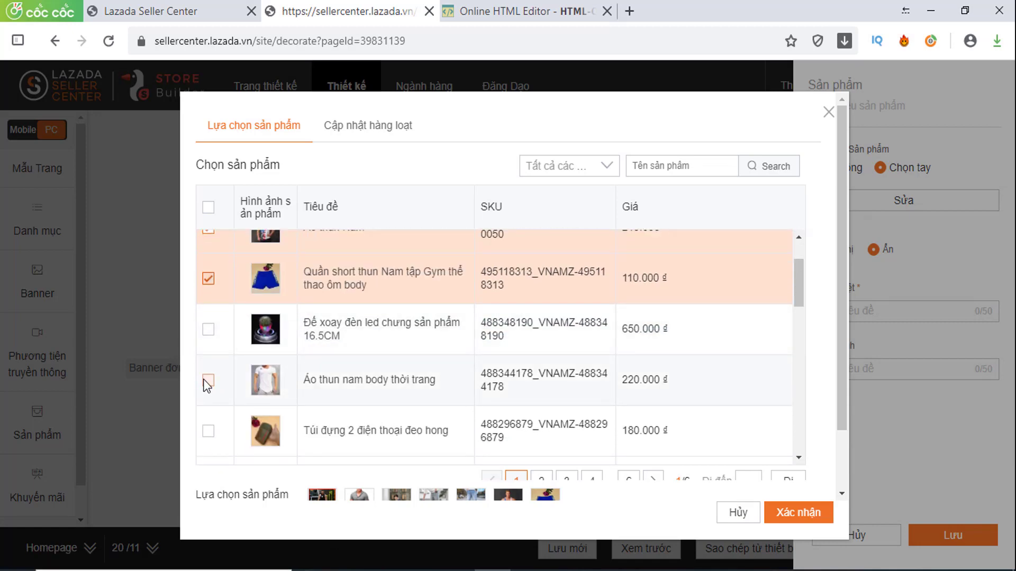
left_click(208, 381)
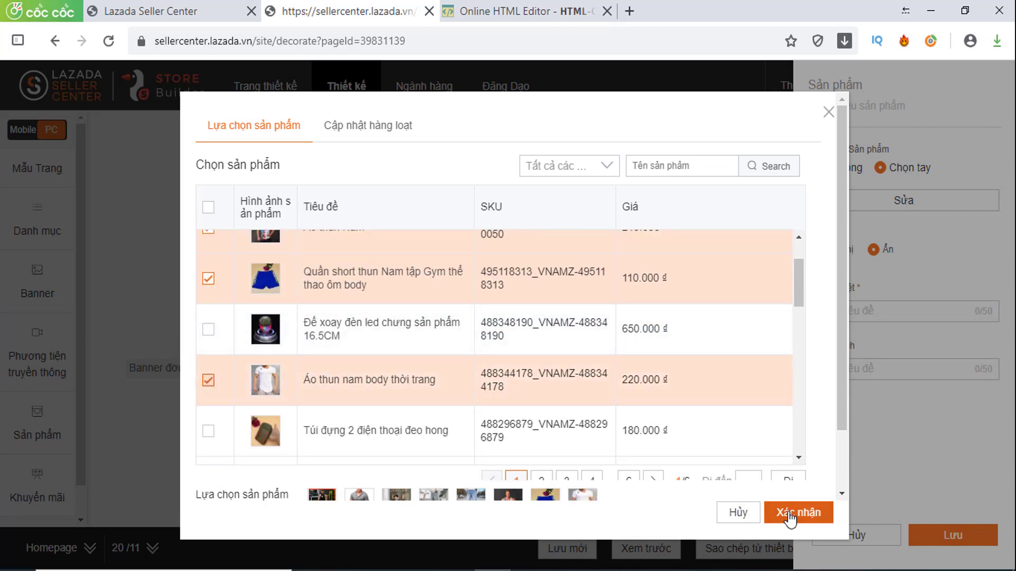
left_click(788, 513)
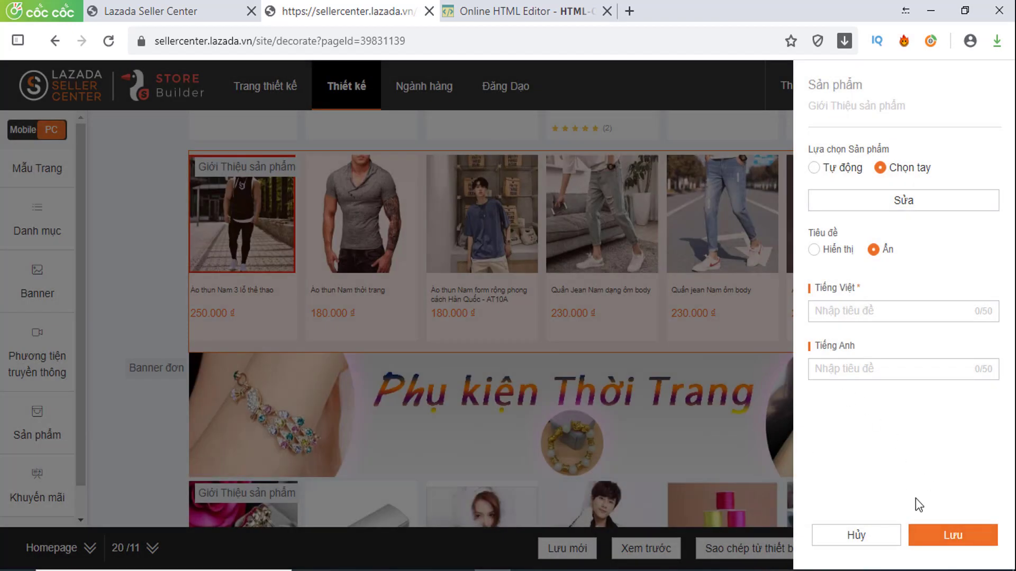
left_click(942, 540)
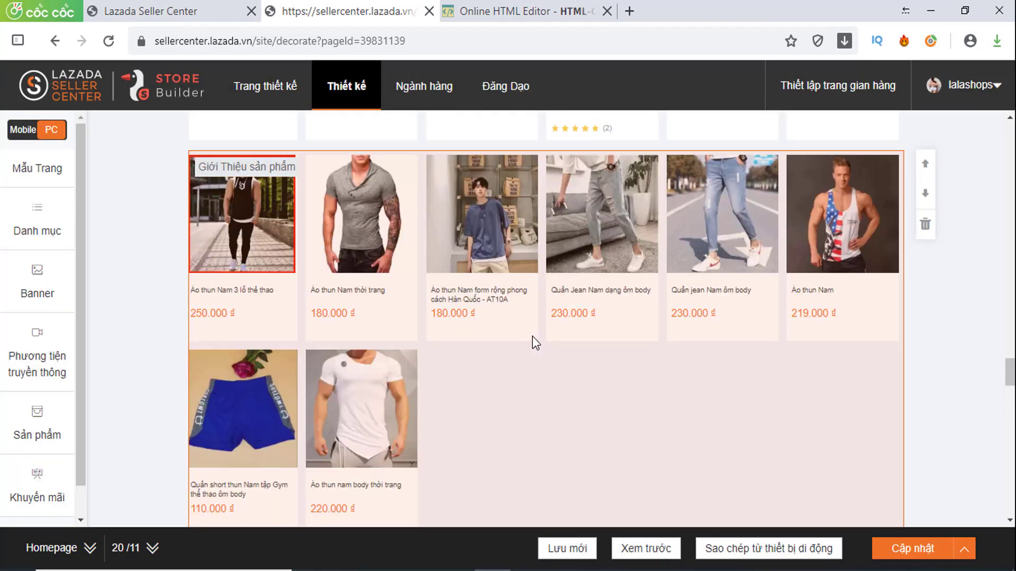
Check the homepage design's product blocks from the men's fashion section down to the Phụ Kiện Máy Tính banner.
scroll(549, 332, "up", 5)
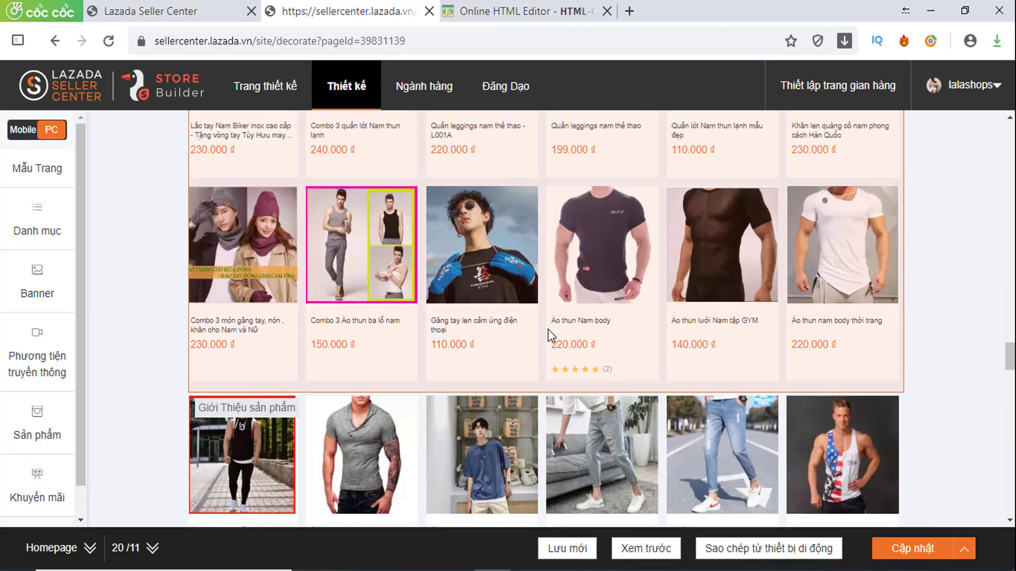
scroll(547, 329, "up", 9)
scroll(647, 329, "down", 9)
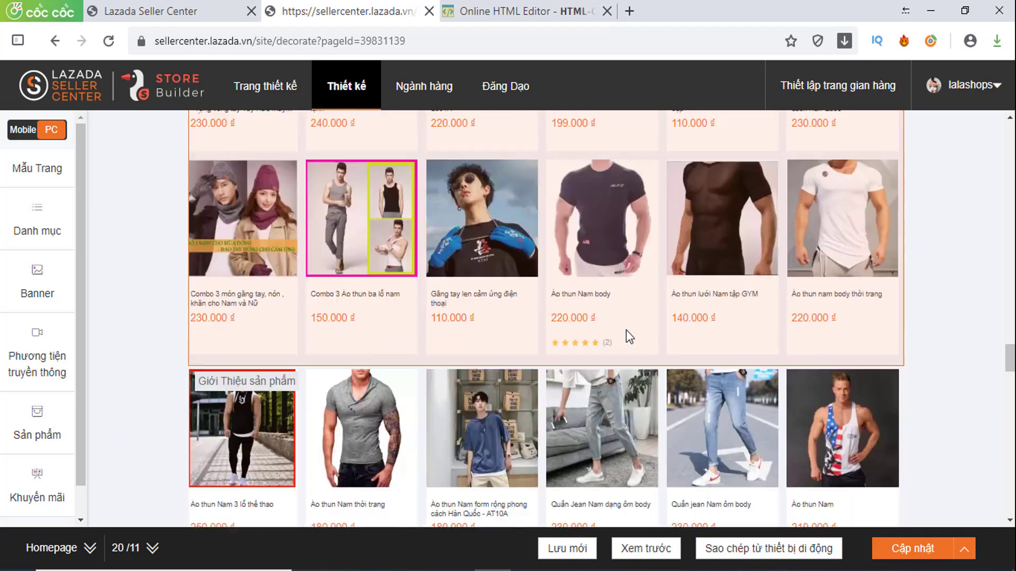
scroll(626, 330, "down", 4)
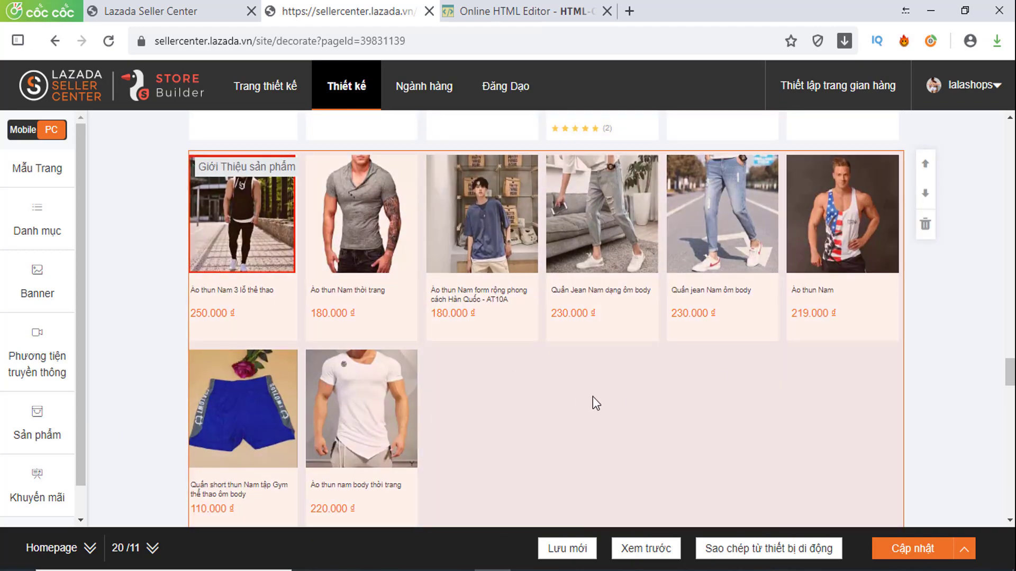
scroll(519, 413, "up", 4)
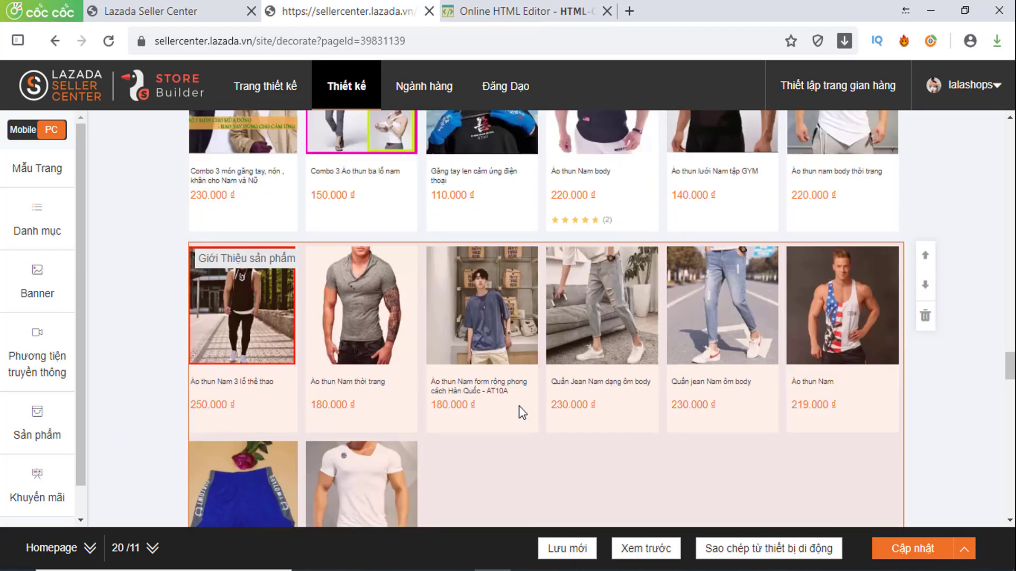
scroll(492, 355, "down", 10)
scroll(483, 334, "down", 6)
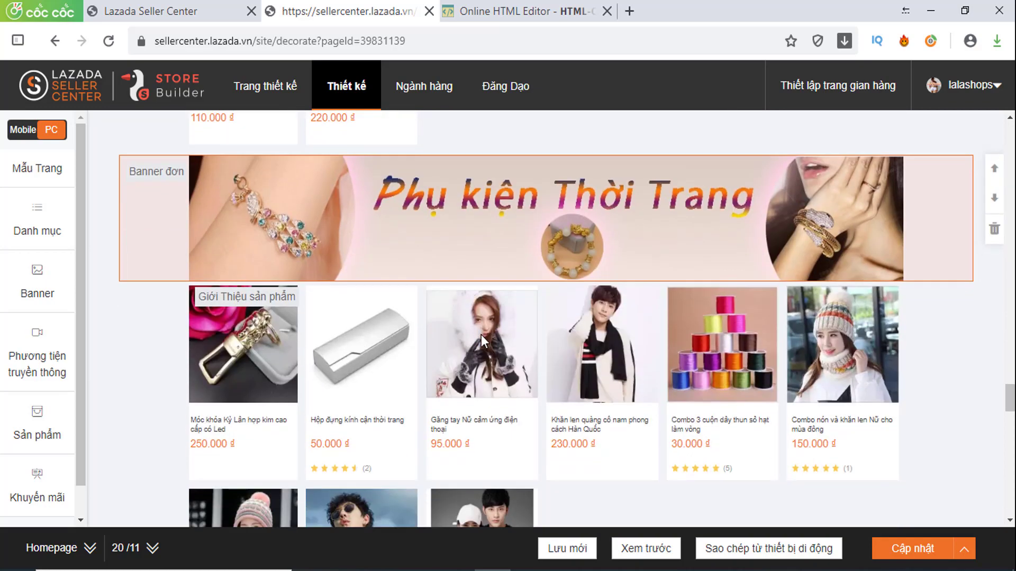
scroll(485, 314, "down", 13)
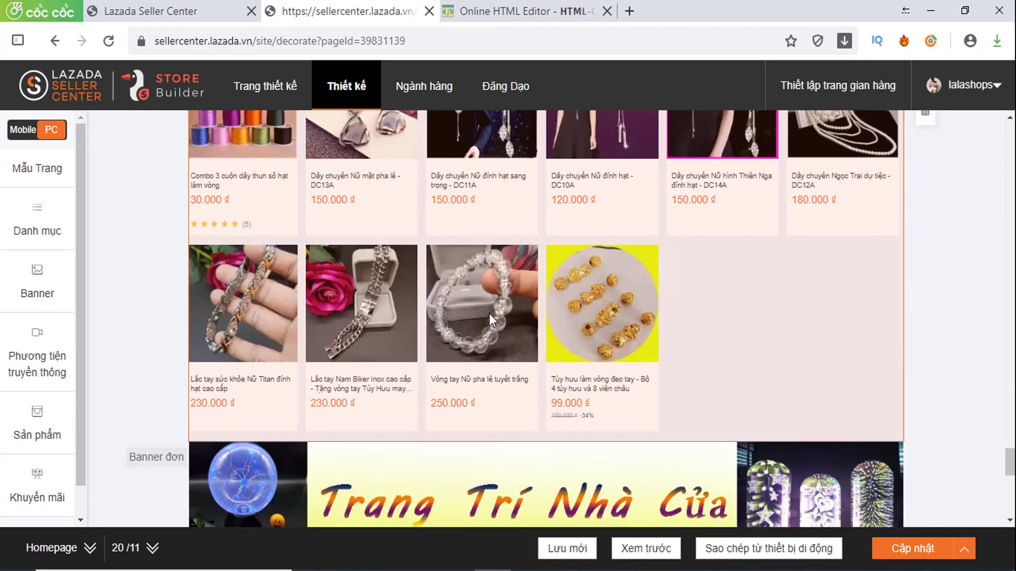
scroll(489, 314, "up", 4)
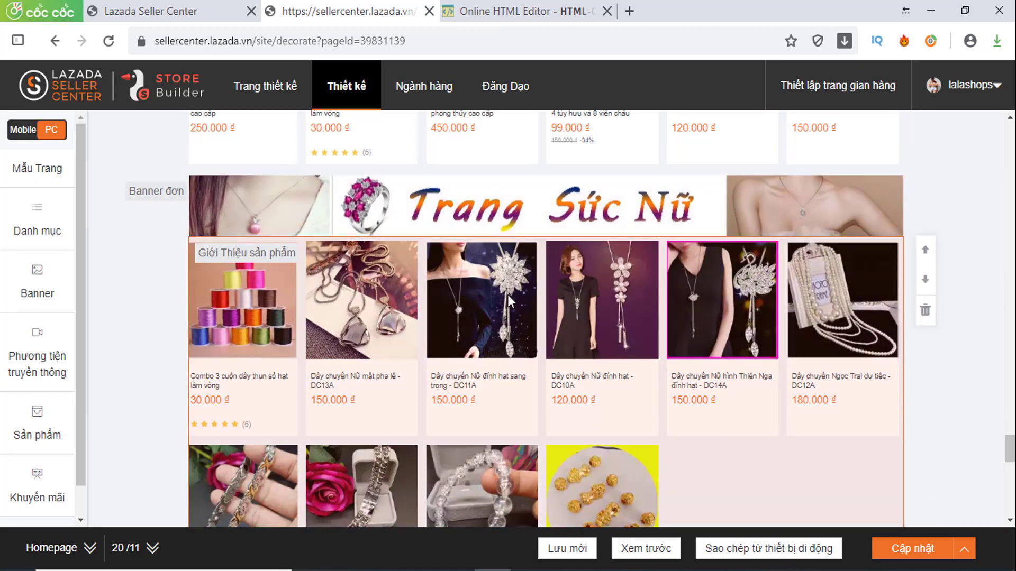
scroll(510, 294, "down", 10)
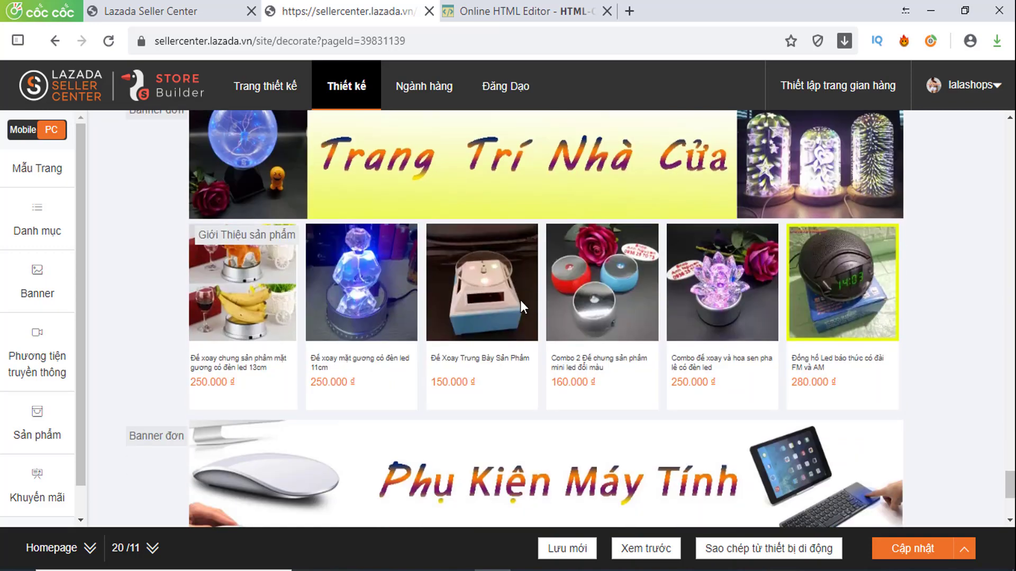
scroll(522, 300, "down", 4)
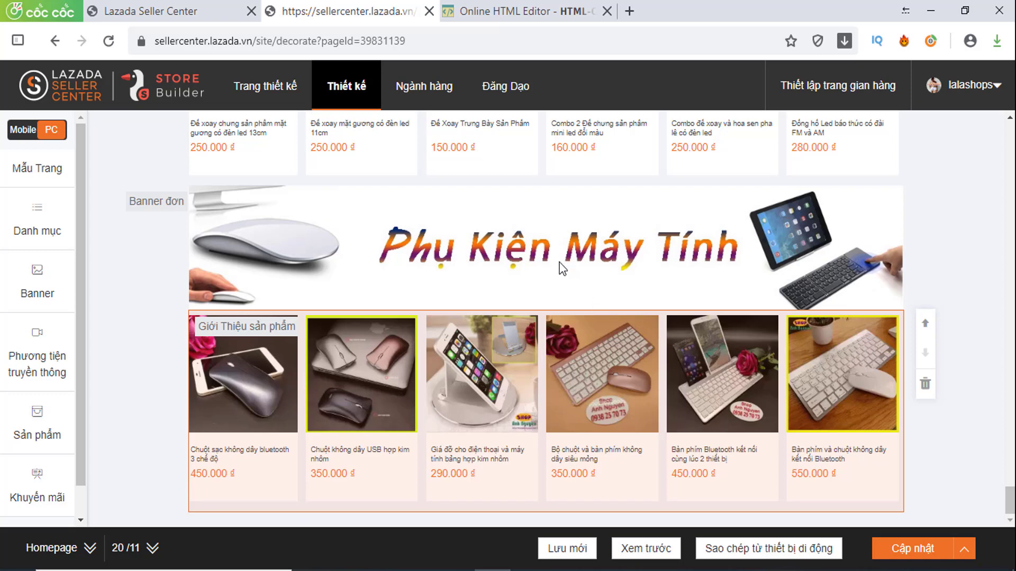
Add Đế lót chuột hợp kim nhôm cao cấp to the product block under the Phụ Kiện Máy Tính banner and save the block.
left_click(542, 391)
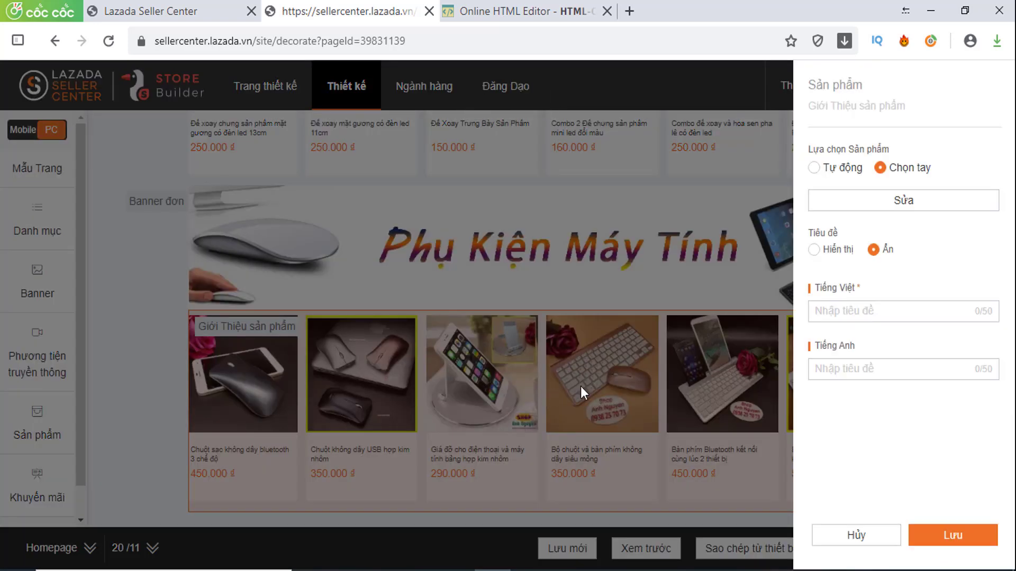
left_click(916, 199)
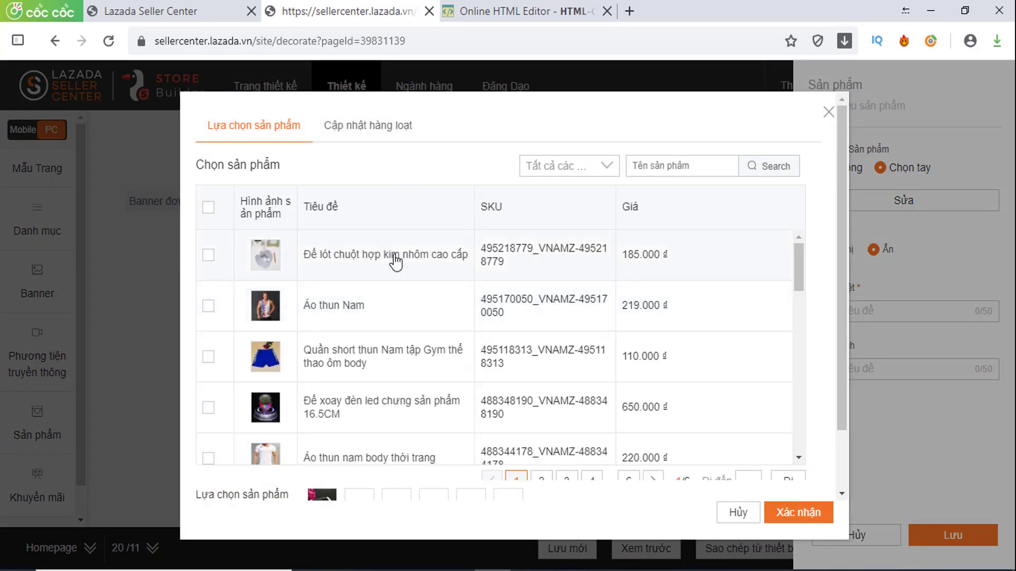
left_click(209, 255)
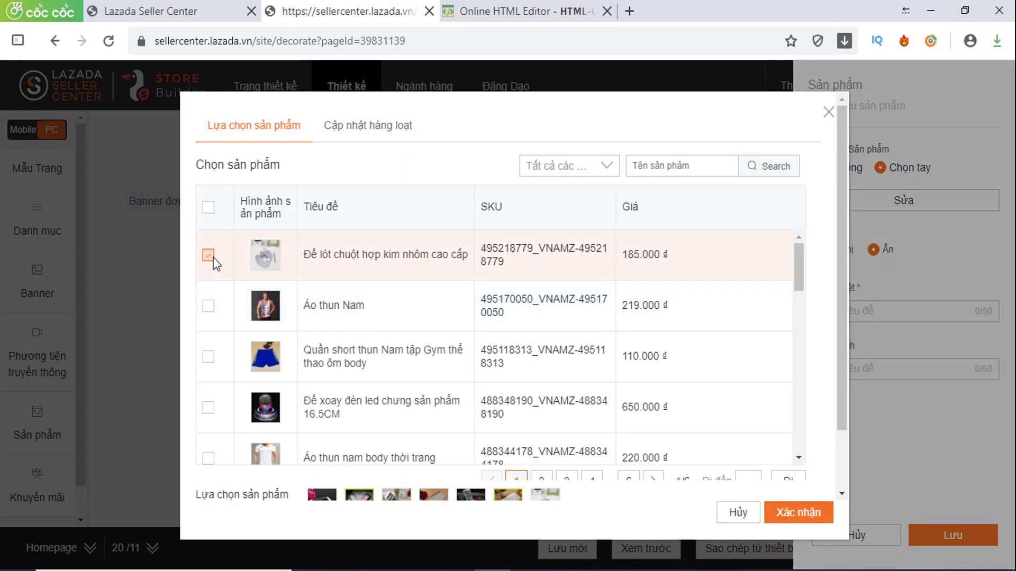
left_click(792, 513)
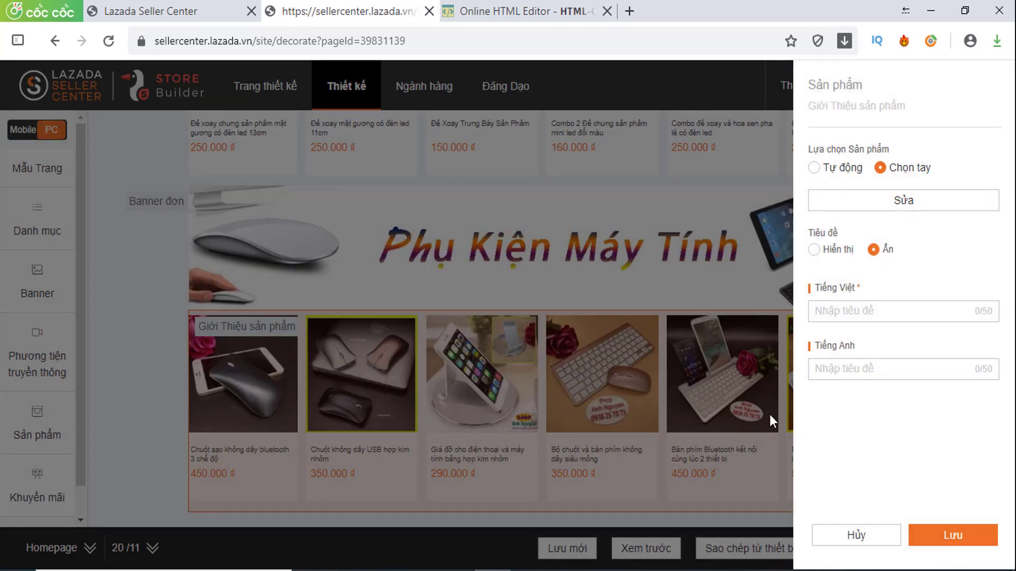
left_click(955, 536)
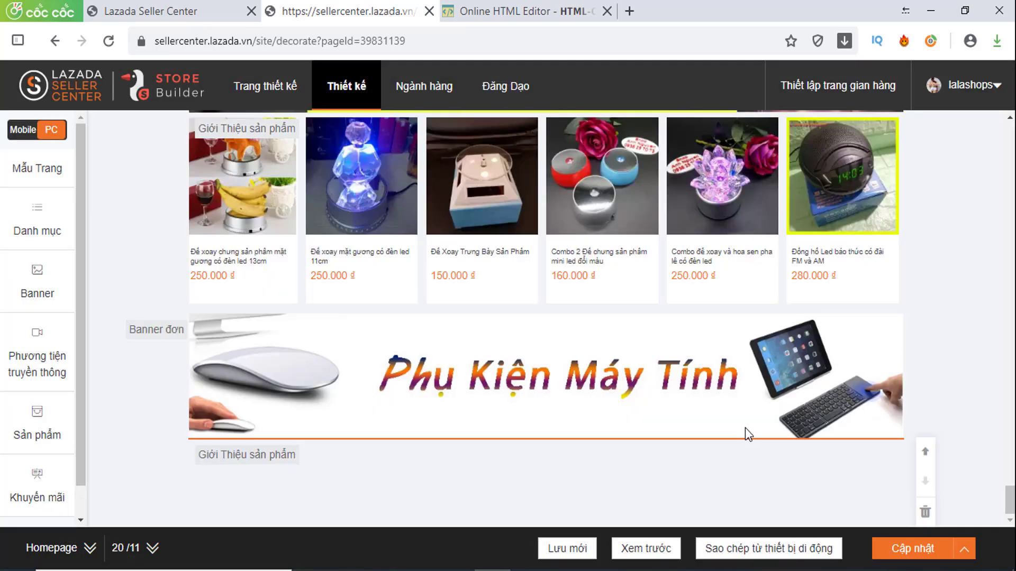
scroll(608, 394, "down", 4)
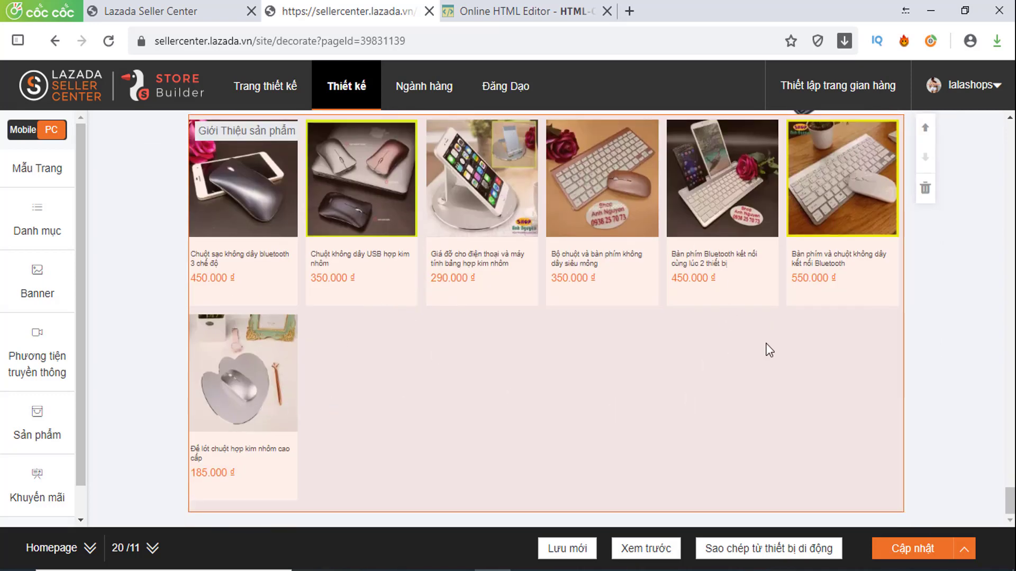
Publish the updated homepage design for both the phone and computer storefronts and close the design editor.
left_click(901, 550)
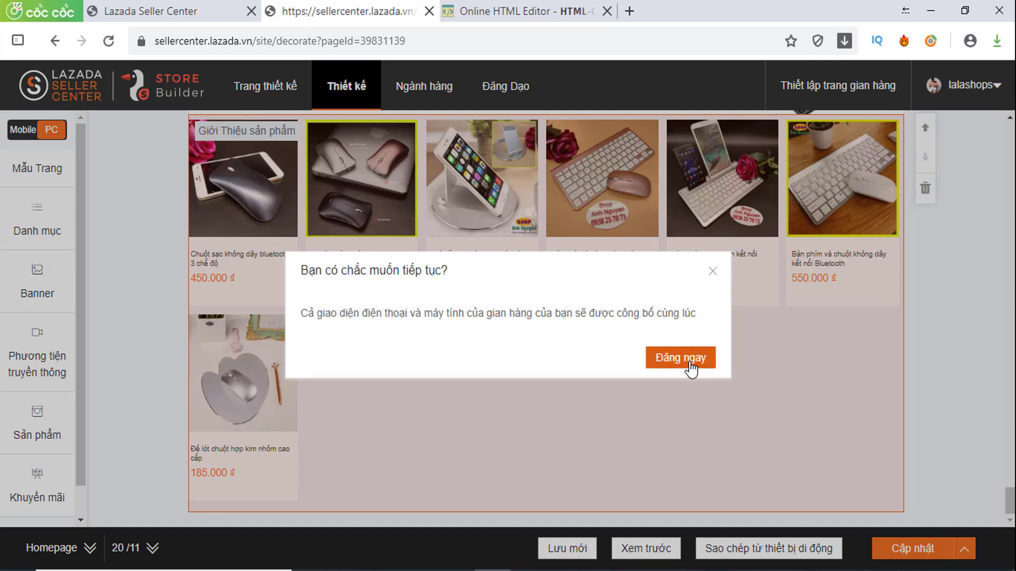
left_click(680, 358)
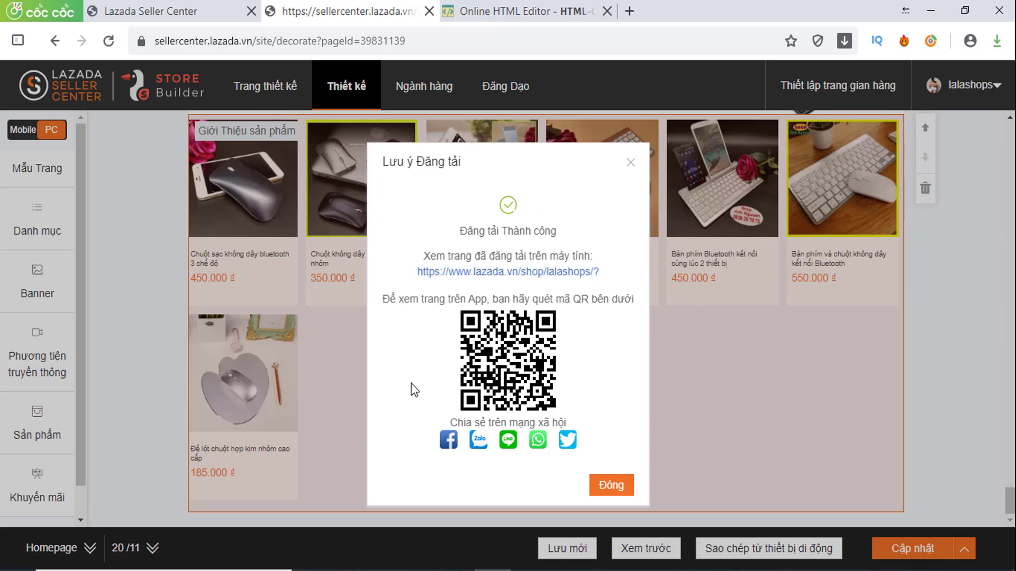
left_click(612, 492)
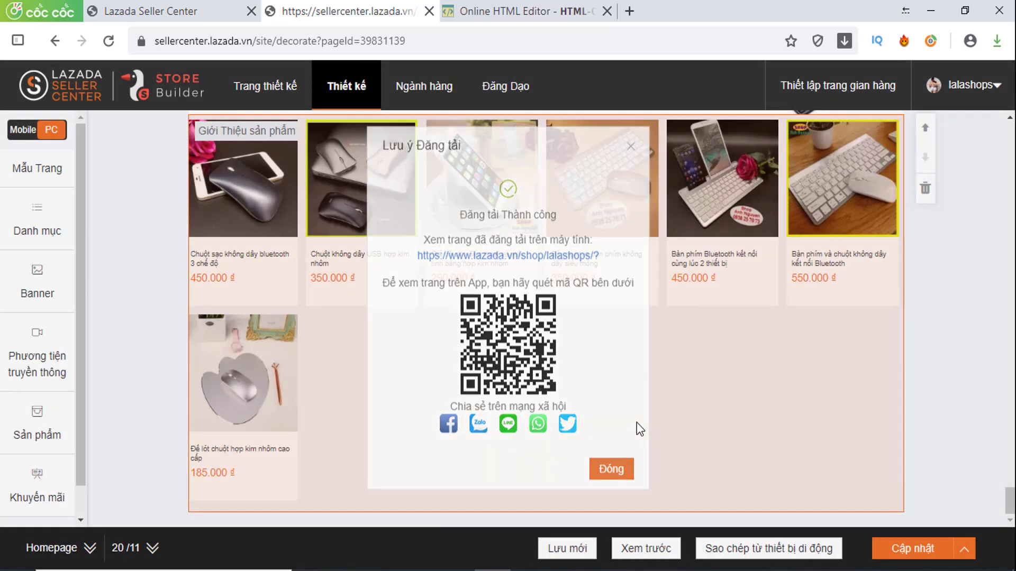
scroll(596, 423, "up", 12)
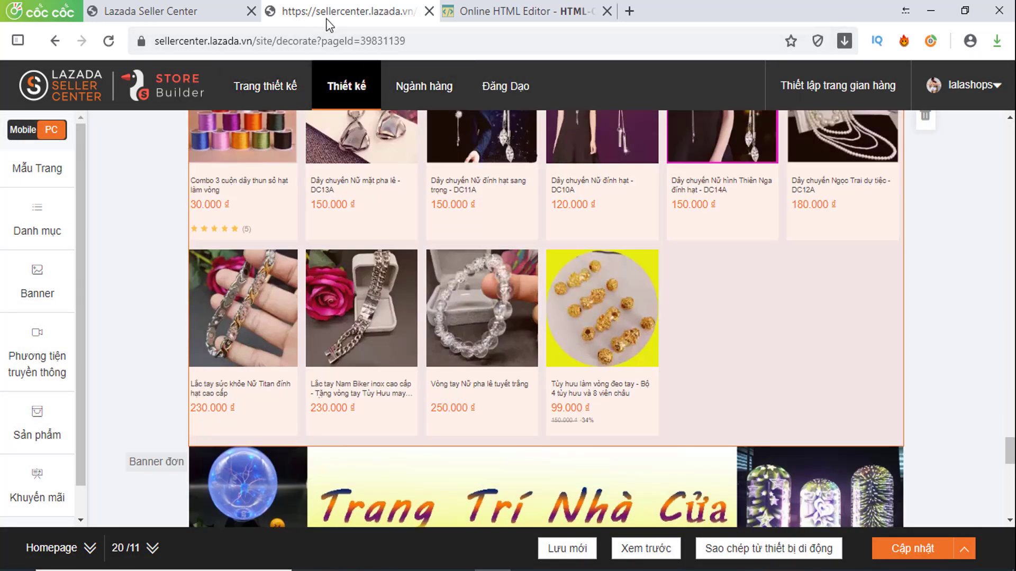
left_click(429, 11)
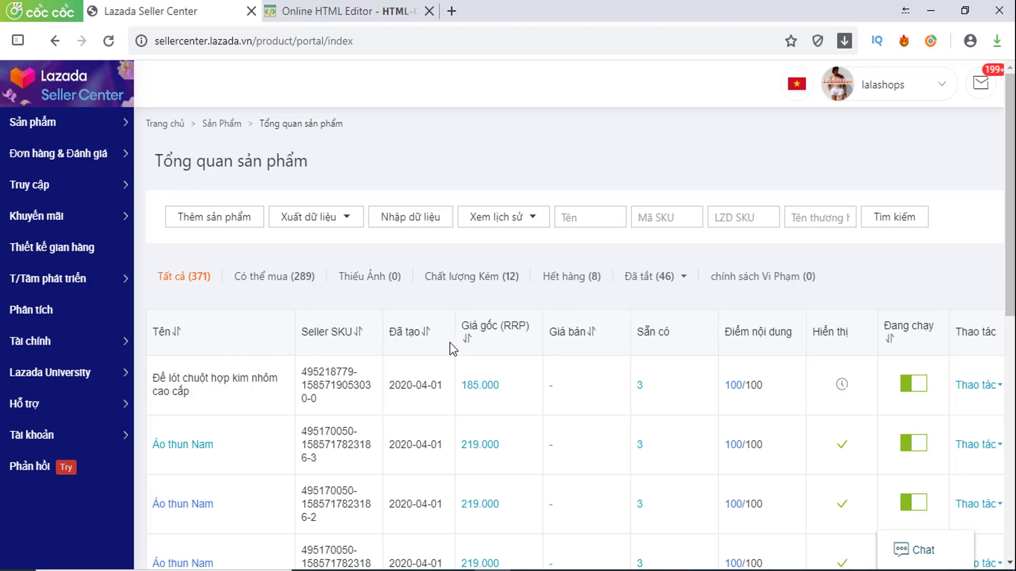
Review the newest listings and their display status in the product overview (Tổng quan sản phẩm).
scroll(444, 379, "down", 2)
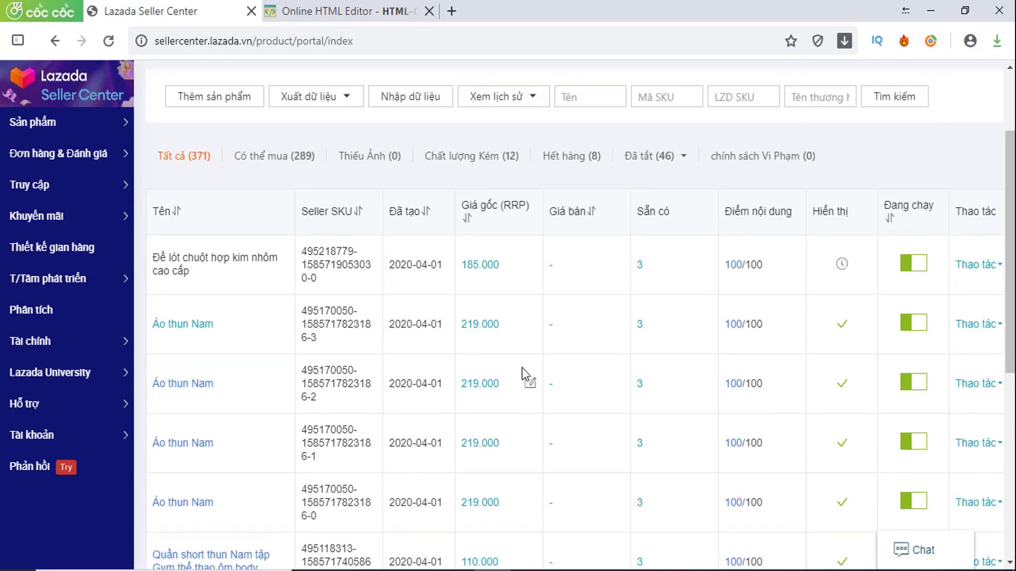
scroll(526, 371, "up", 2)
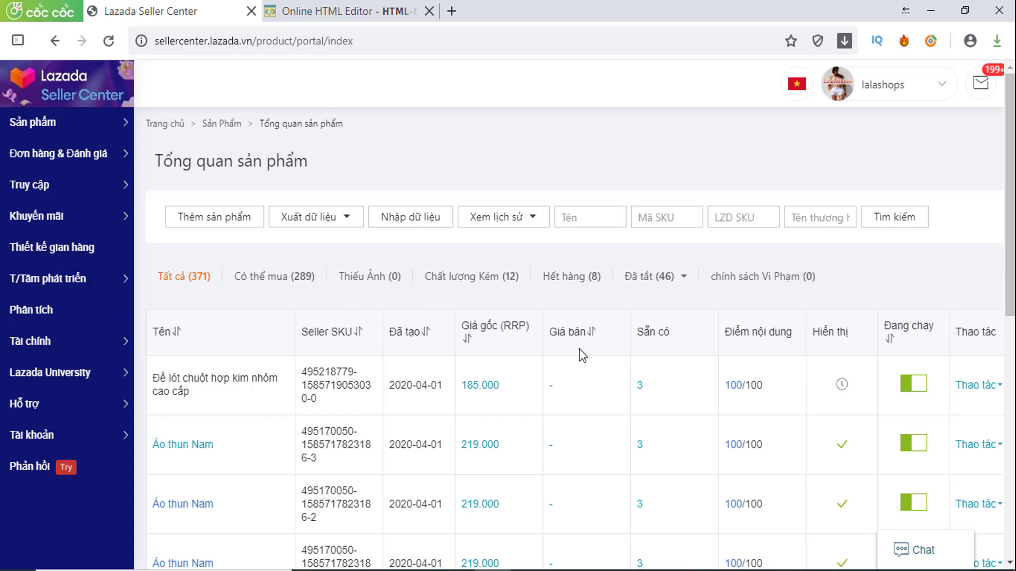
scroll(398, 317, "down", 4)
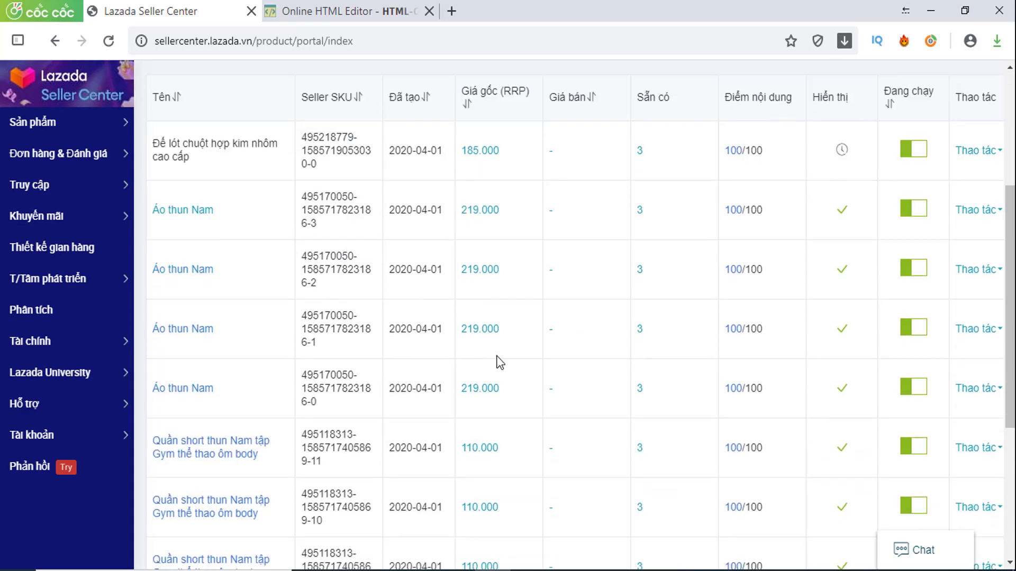